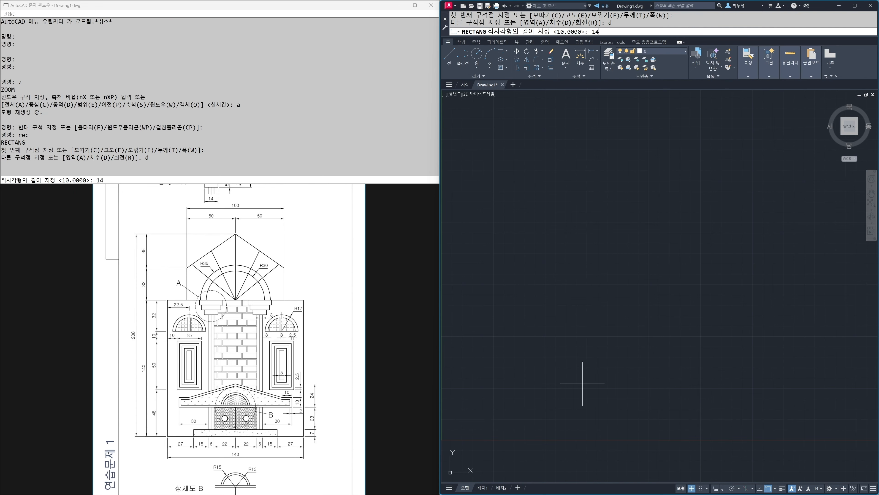
Draw a rectangle 140 long and 208 wide for the building's overall outline.
{"action": "key", "text": "Return"}
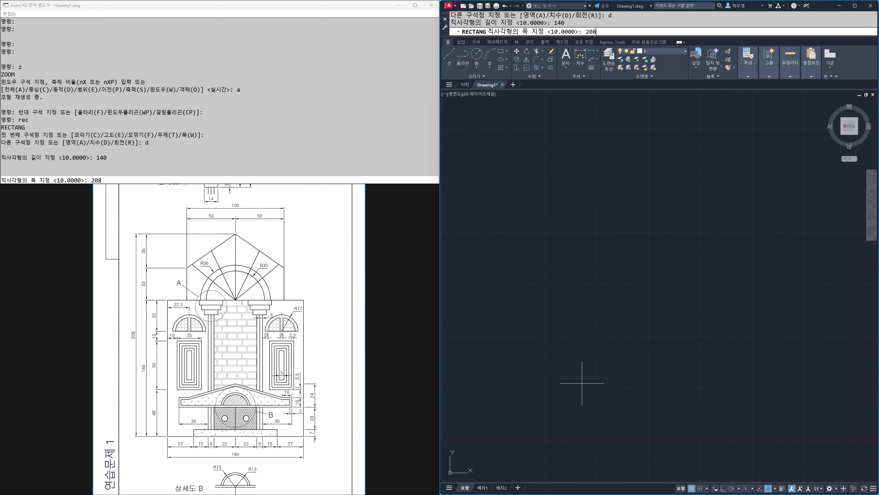
{"action": "key", "text": "Return"}
{"action": "left_click", "coordinate": [619, 338]}
{"action": "scroll", "coordinate": [620, 339], "scroll_direction": "up", "scroll_amount": 2}
{"action": "middle_click_drag", "start_coordinate": [620, 338], "coordinate": [639, 363]}
{"action": "type", "text": "z"}
{"action": "key", "text": "Return"}
{"action": "key", "text": "Return"}
{"action": "scroll", "coordinate": [655, 351], "scroll_direction": "down", "scroll_amount": 2}
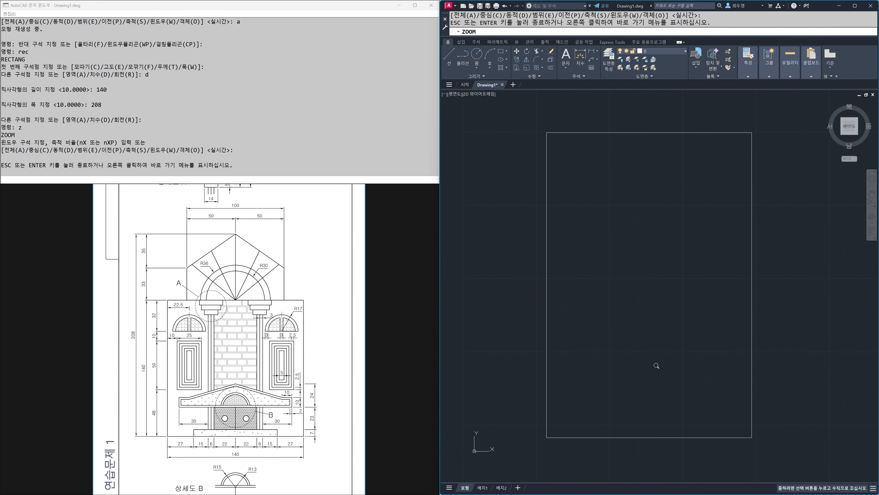
{"action": "middle_click_drag", "start_coordinate": [655, 351], "coordinate": [656, 361]}
{"action": "key", "text": "Escape"}
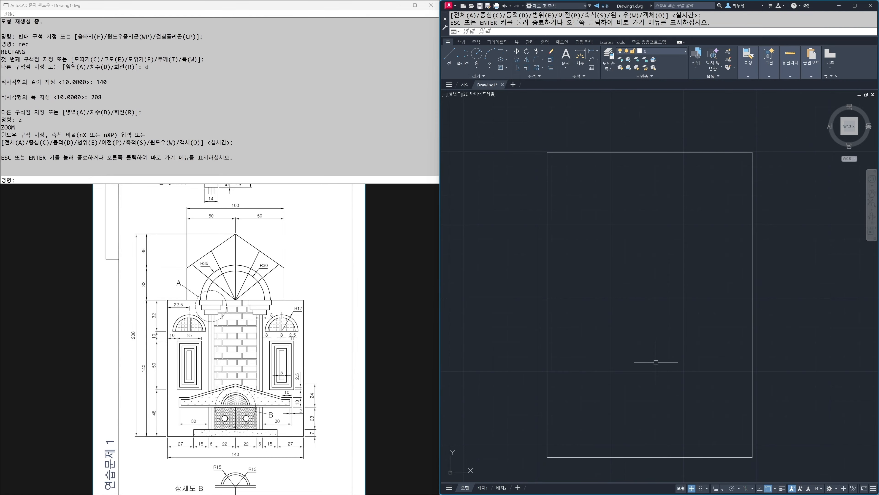
Explode the 140 by 208 rectangle into separate lines.
{"action": "type", "text": "x"}
{"action": "key", "text": "Return"}
{"action": "left_click", "coordinate": [622, 354]}
{"action": "left_click", "coordinate": [521, 319]}
{"action": "key", "text": "Return"}
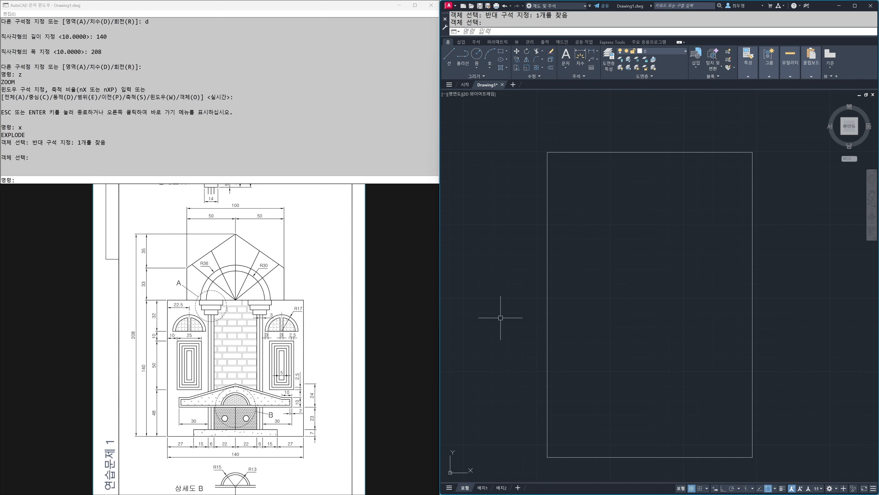
With ortho mode on, offset the outline's bottom edge 140 upward, and offset that new line another 33 upward.
{"action": "key", "text": "F8"}
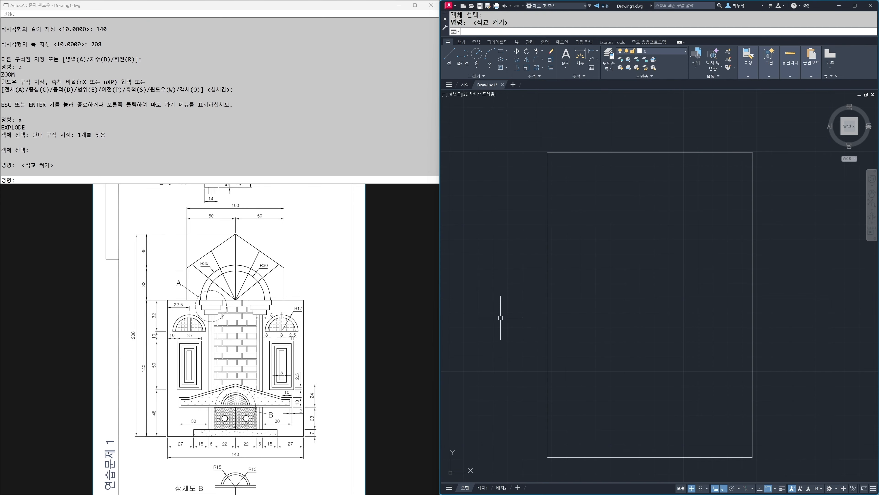
{"action": "type", "text": "o"}
{"action": "key", "text": "Return"}
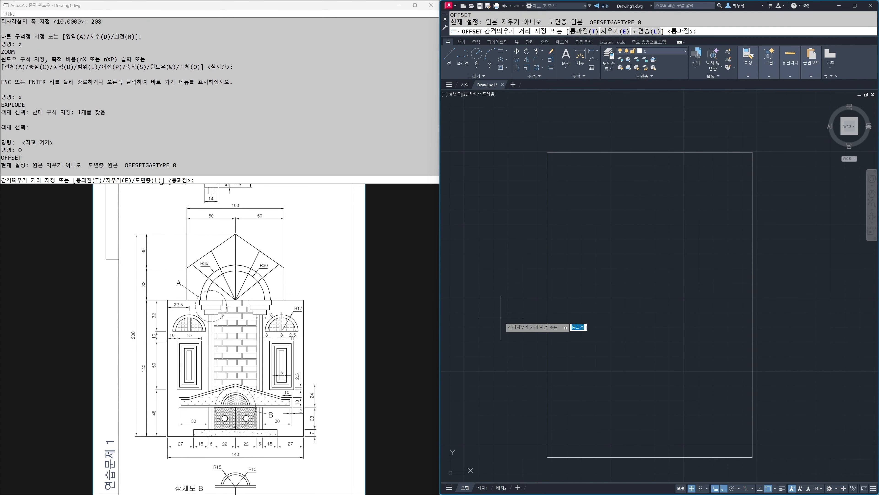
{"action": "key", "text": "Return"}
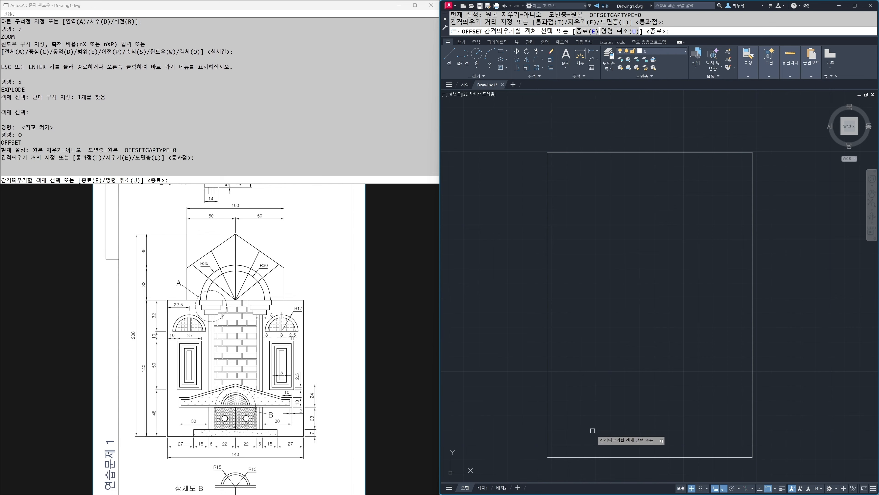
{"action": "left_click", "coordinate": [596, 456]}
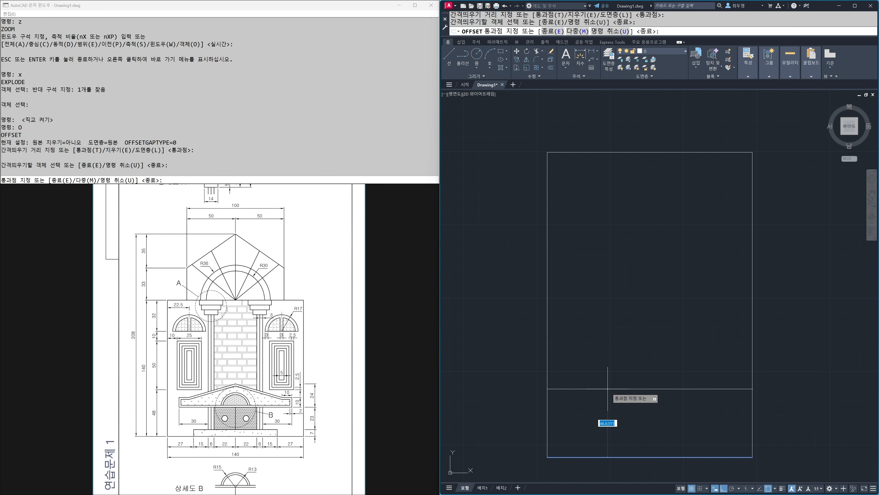
{"action": "type", "text": "140"}
{"action": "key", "text": "Return"}
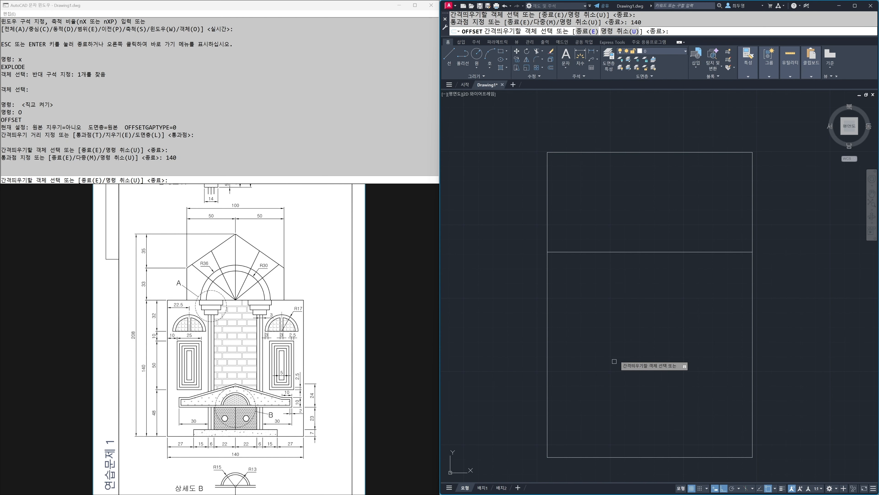
{"action": "left_click", "coordinate": [632, 252]}
{"action": "type", "text": "33"}
{"action": "key", "text": "Return"}
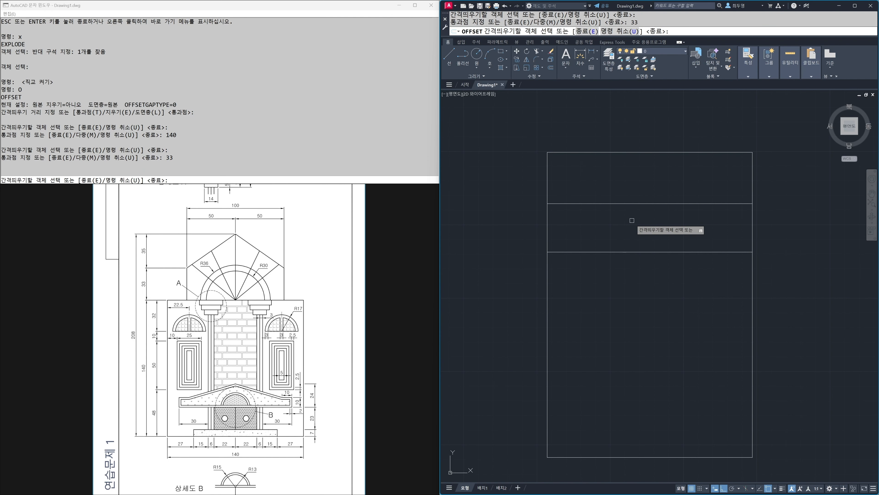
Offset the outline's left and right vertical edges 20 inward.
{"action": "left_click", "coordinate": [547, 225]}
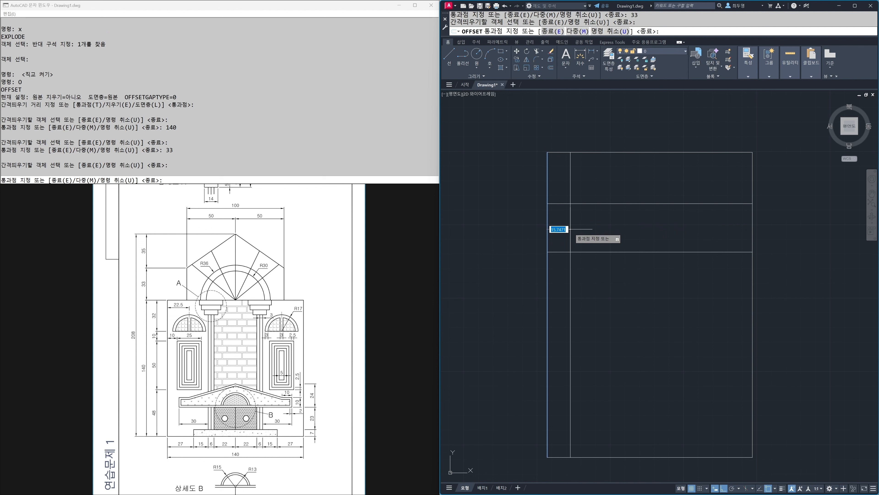
{"action": "type", "text": "20"}
{"action": "key", "text": "Return"}
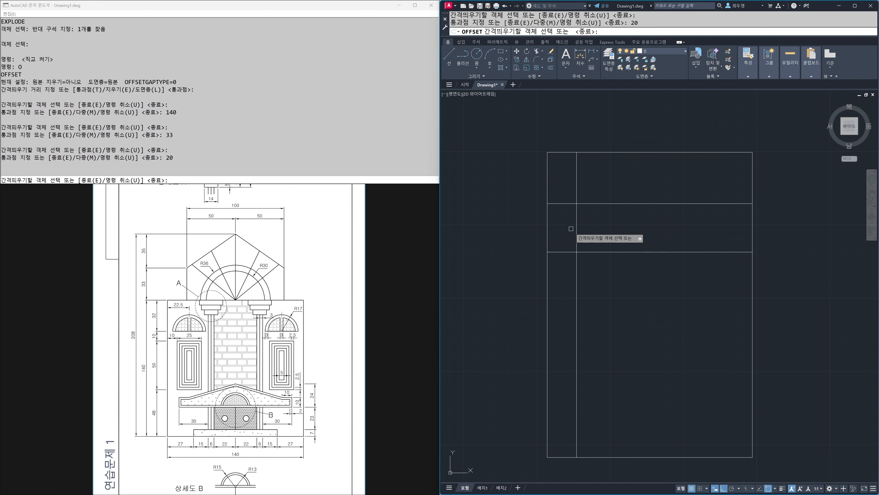
{"action": "left_click", "coordinate": [752, 237]}
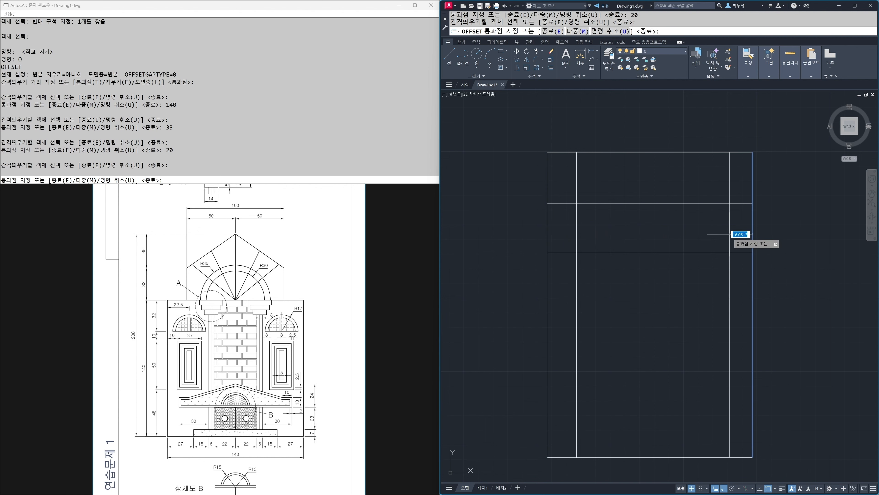
{"action": "type", "text": "20"}
{"action": "key", "text": "Return"}
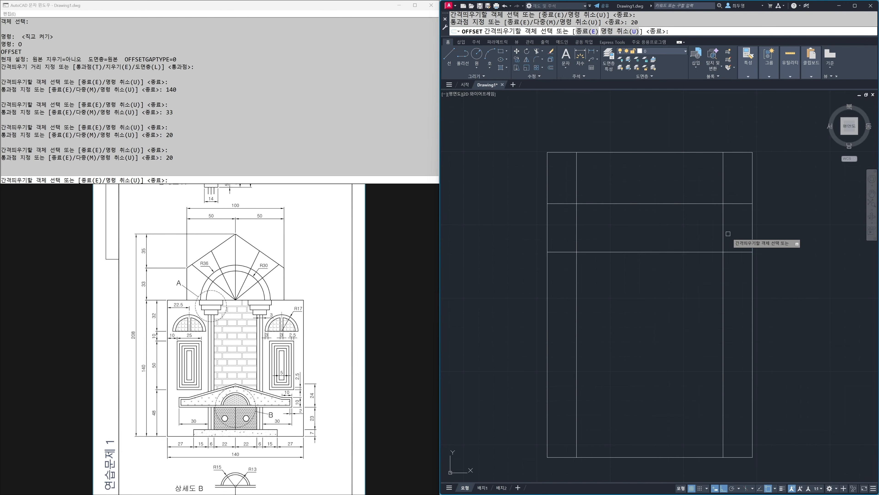
{"action": "key", "text": "Return"}
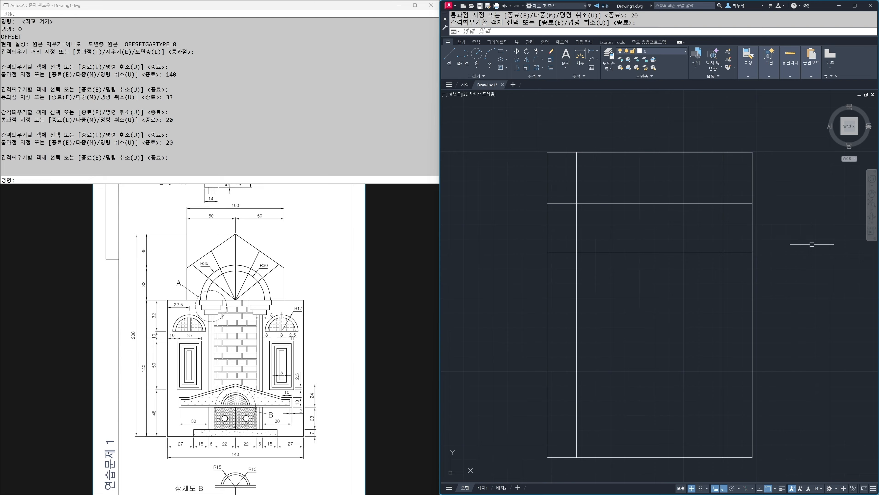
Measure the distance between the two inner vertical lines along the top edge.
{"action": "type", "text": "DI"}
{"action": "key", "text": "Return"}
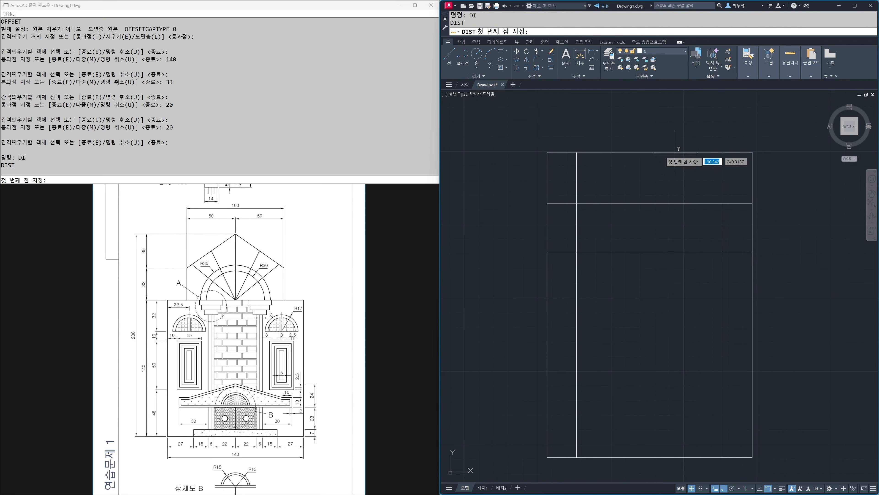
{"action": "left_click", "coordinate": [577, 152]}
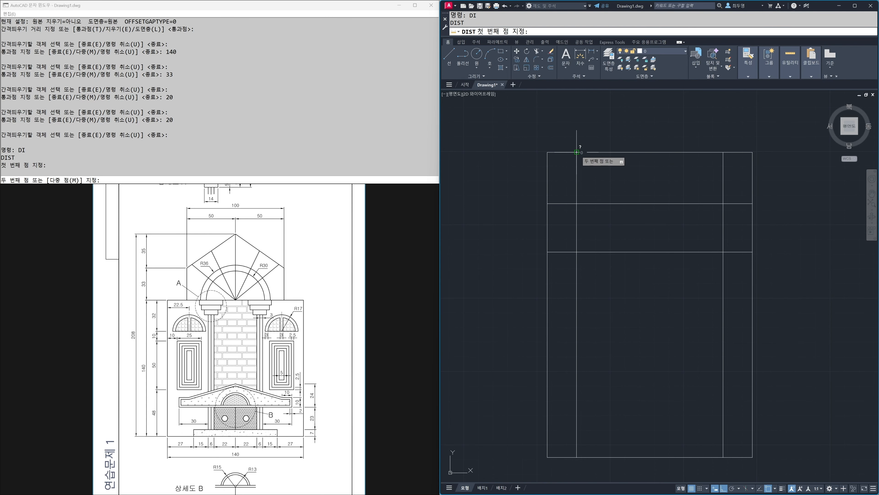
{"action": "left_click", "coordinate": [724, 151]}
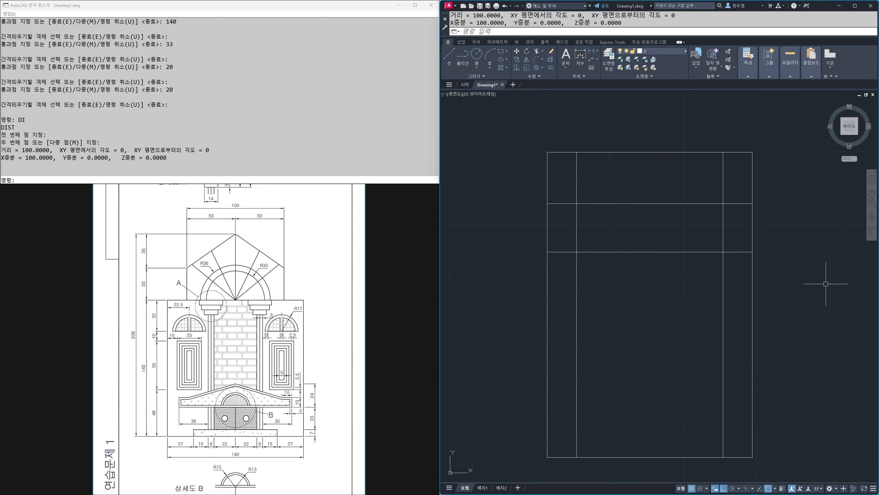
Turn off dynamic input and ortho mode.
{"action": "key", "text": "F12"}
{"action": "right_click", "coordinate": [768, 489]}
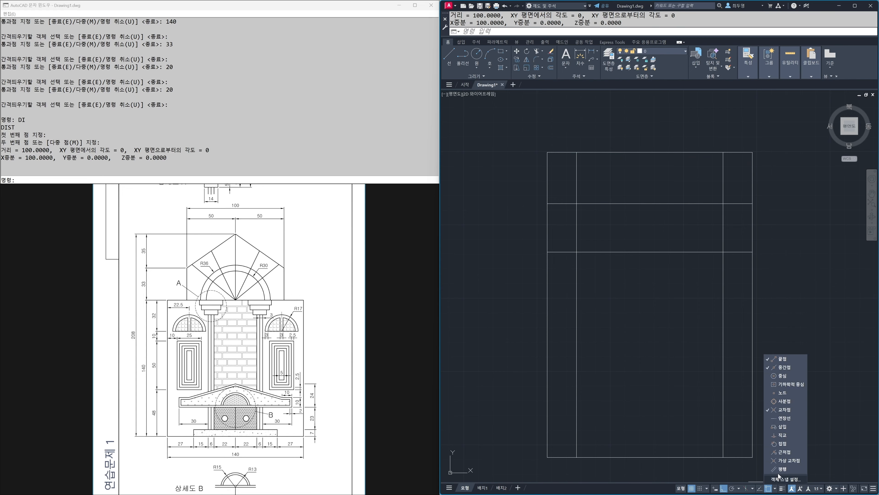
{"action": "left_click", "coordinate": [832, 415]}
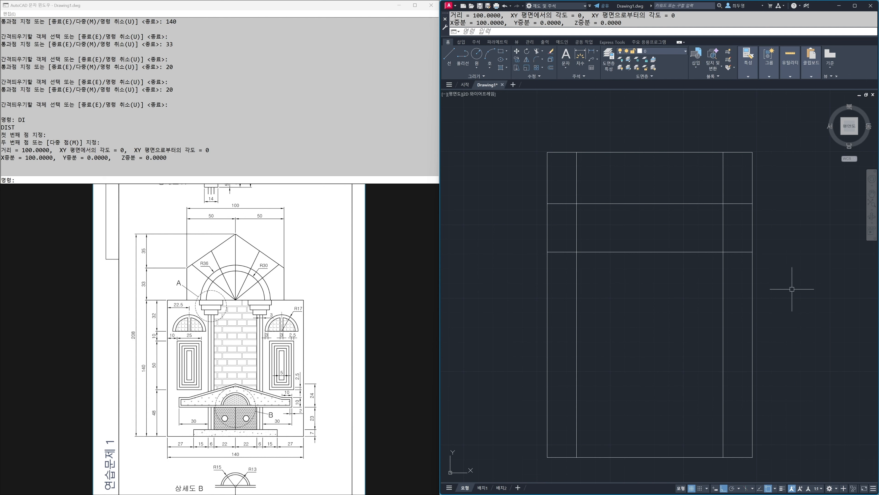
{"action": "key", "text": "F8"}
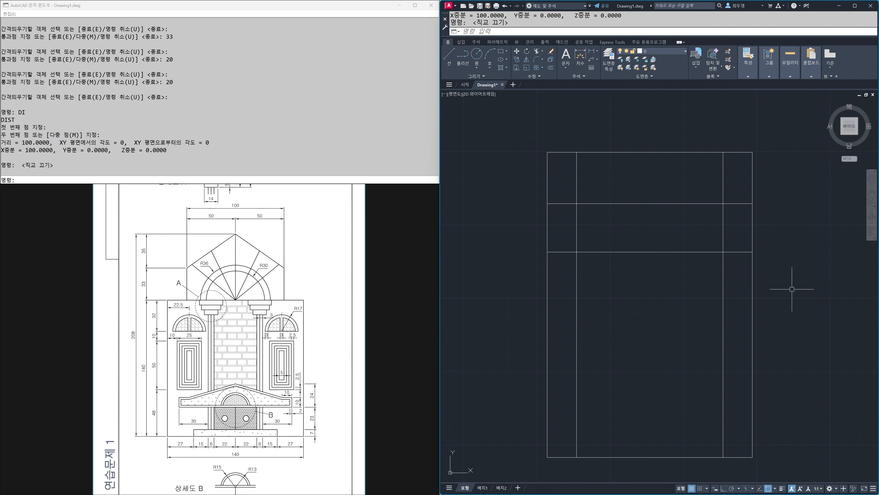
Draw two roof lines joining the top edge's midpoint to the inner verticals' intersections with the upper horizontal offset line.
{"action": "type", "text": "l"}
{"action": "key", "text": "Return"}
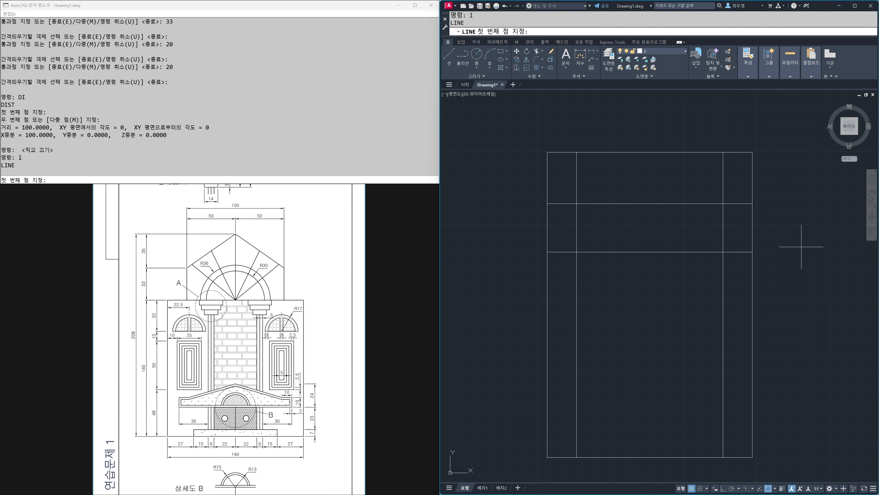
{"action": "left_click", "coordinate": [723, 203]}
{"action": "left_click", "coordinate": [650, 152]}
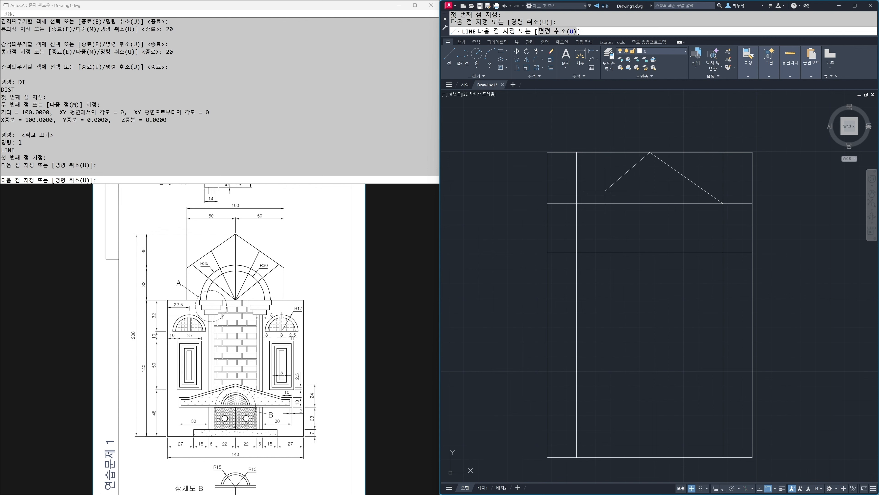
{"action": "left_click", "coordinate": [577, 203]}
{"action": "key", "text": "Return"}
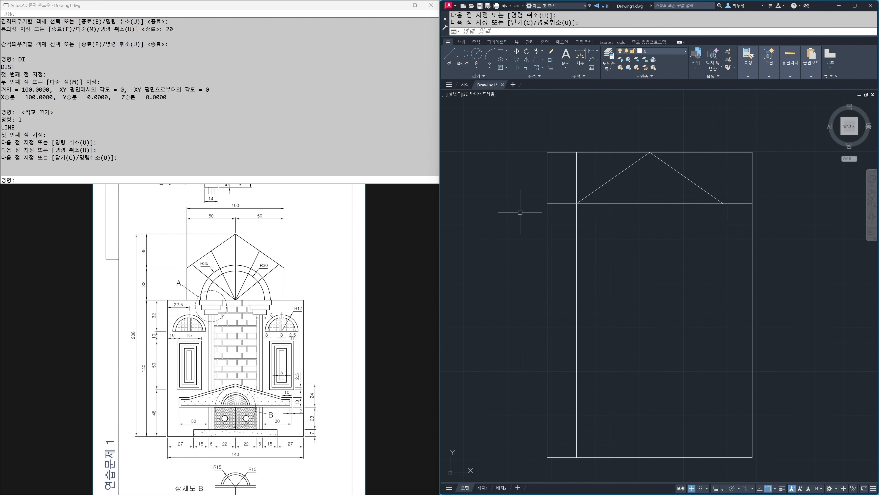
Erase the outline's top edge and the horizontal construction line at the roof's eaves.
{"action": "type", "text": "e"}
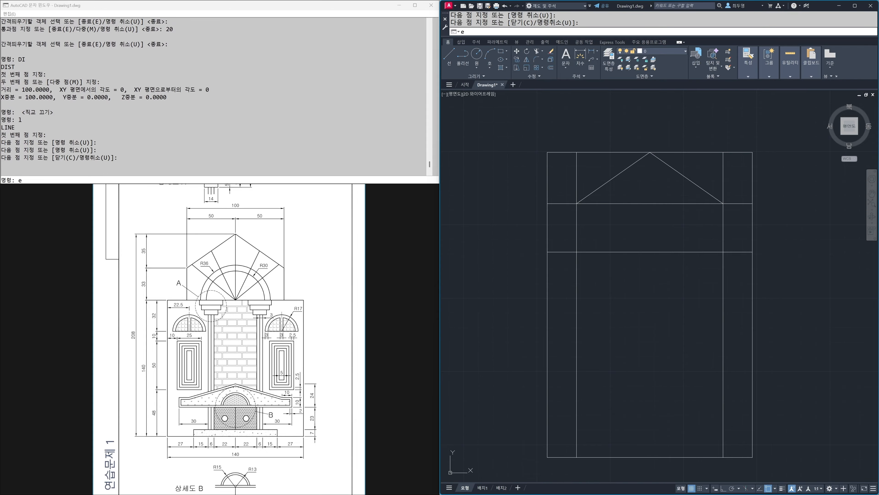
{"action": "key", "text": "Return"}
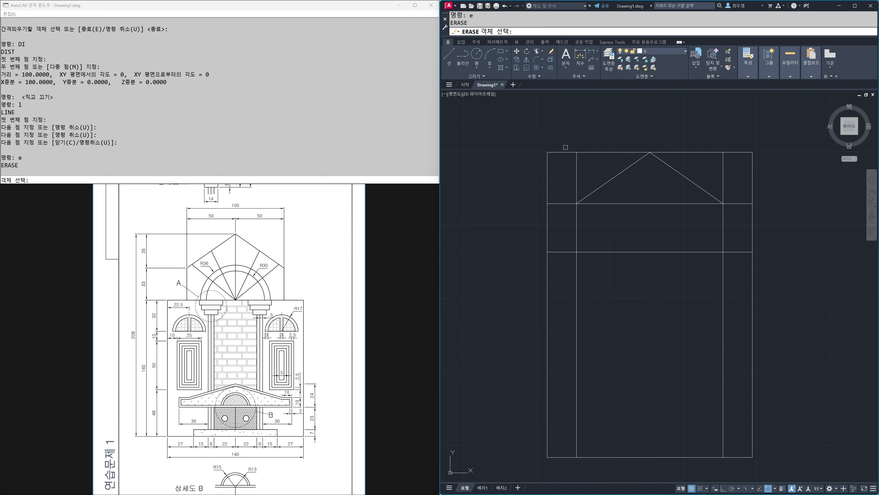
{"action": "left_click", "coordinate": [565, 153]}
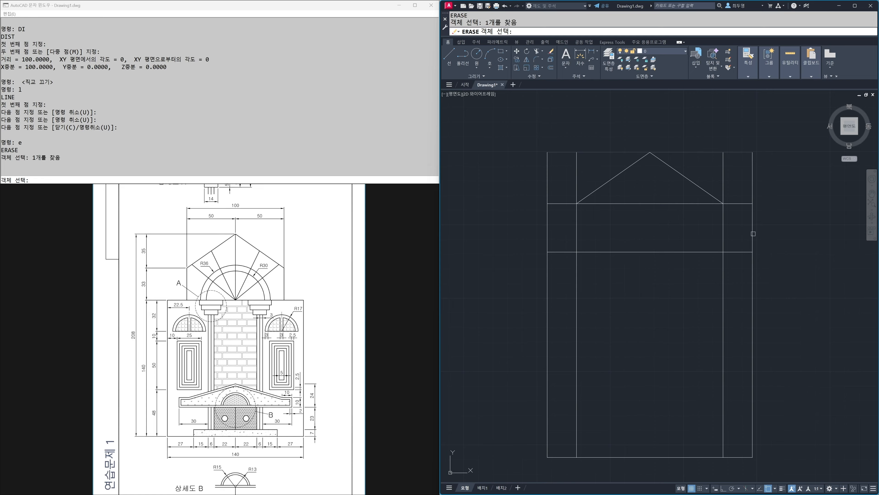
{"action": "left_click", "coordinate": [745, 203]}
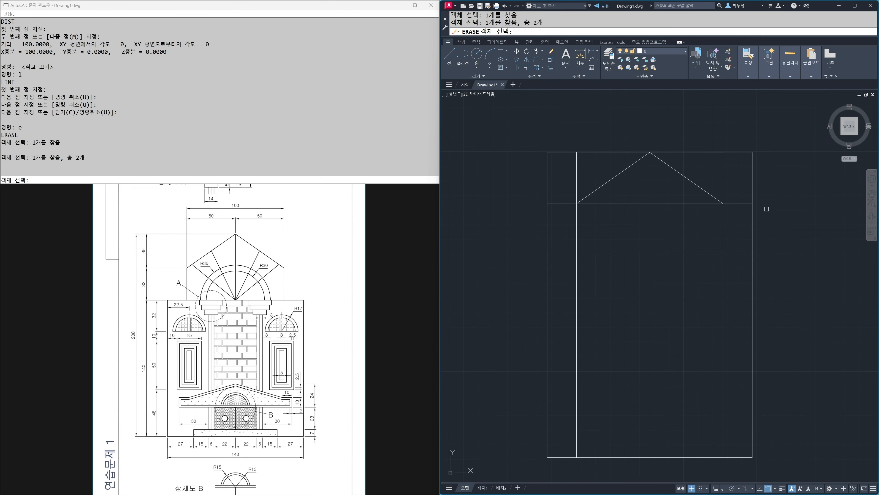
{"action": "key", "text": "Return"}
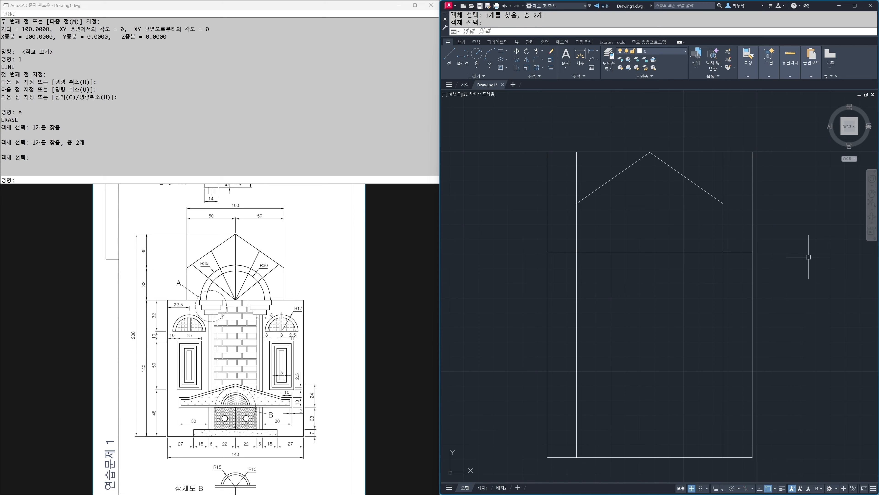
Trim the outer verticals above the 140-high body and the inner verticals above the eaves and inside the body.
{"action": "type", "text": "TR"}
{"action": "key", "text": "Return"}
{"action": "key", "text": "Return"}
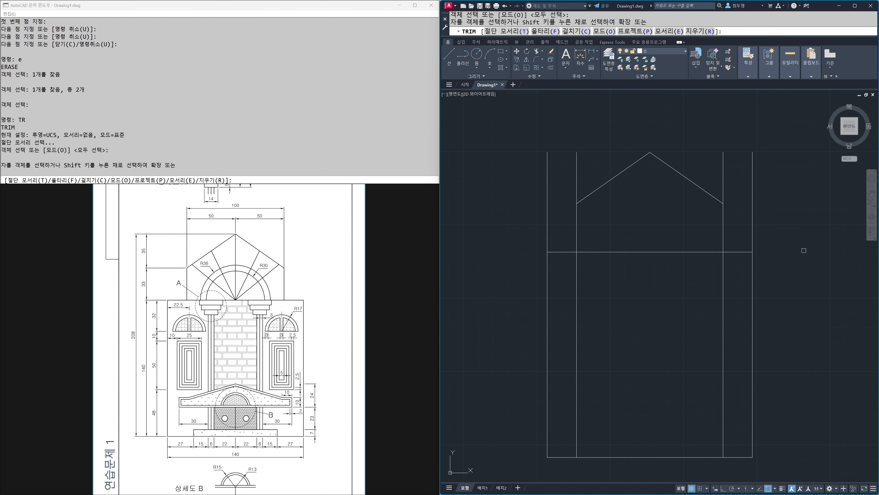
{"action": "left_click", "coordinate": [783, 165]}
{"action": "left_click", "coordinate": [708, 143]}
{"action": "left_click", "coordinate": [599, 157]}
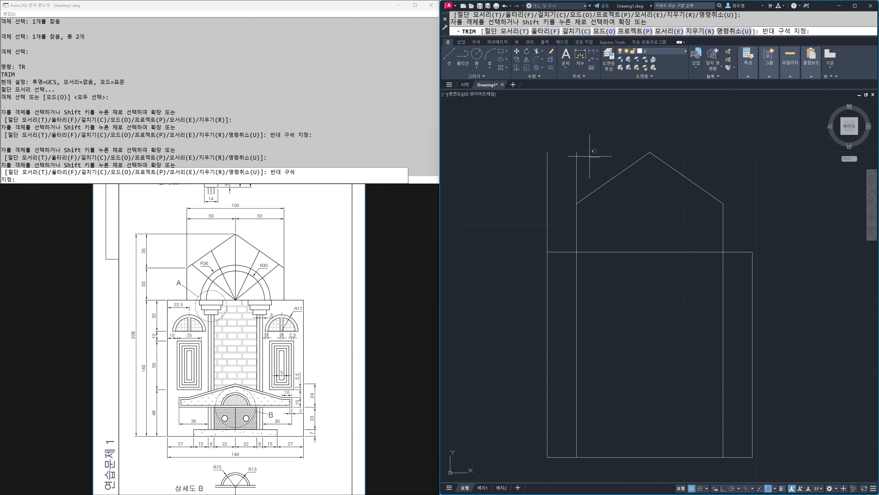
{"action": "left_click", "coordinate": [535, 147]}
{"action": "left_click", "coordinate": [566, 265]}
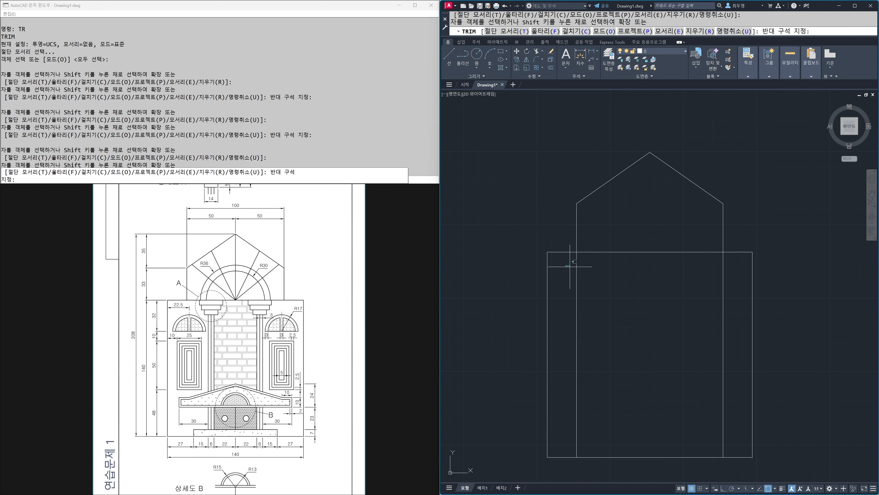
{"action": "left_click", "coordinate": [730, 283]}
{"action": "key", "text": "Return"}
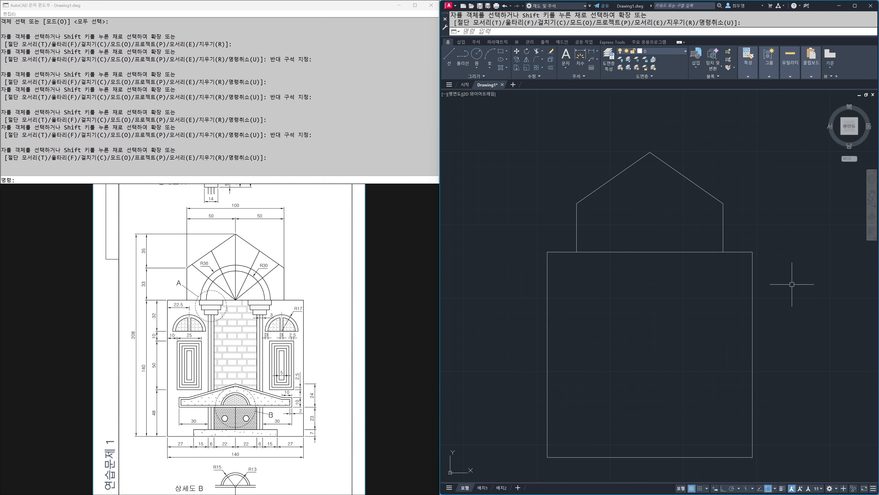
Draw a vertical centre line from the roof apex down to the midpoint of the body's top edge.
{"action": "type", "text": "1"}
{"action": "key", "text": "Return"}
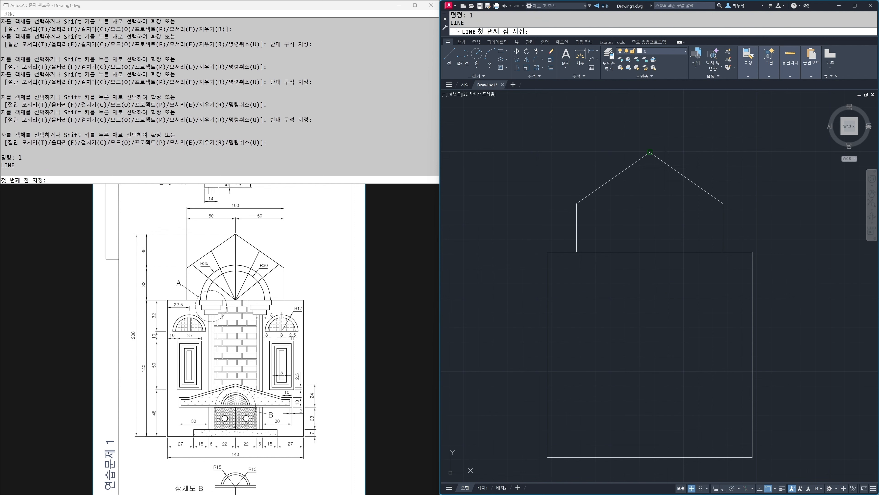
{"action": "left_click", "coordinate": [650, 153]}
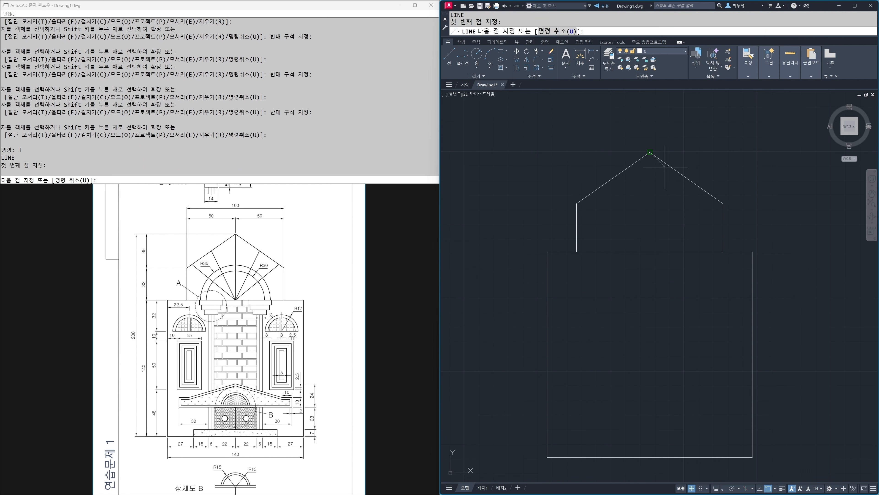
{"action": "left_click", "coordinate": [650, 251]}
{"action": "key", "text": "Return"}
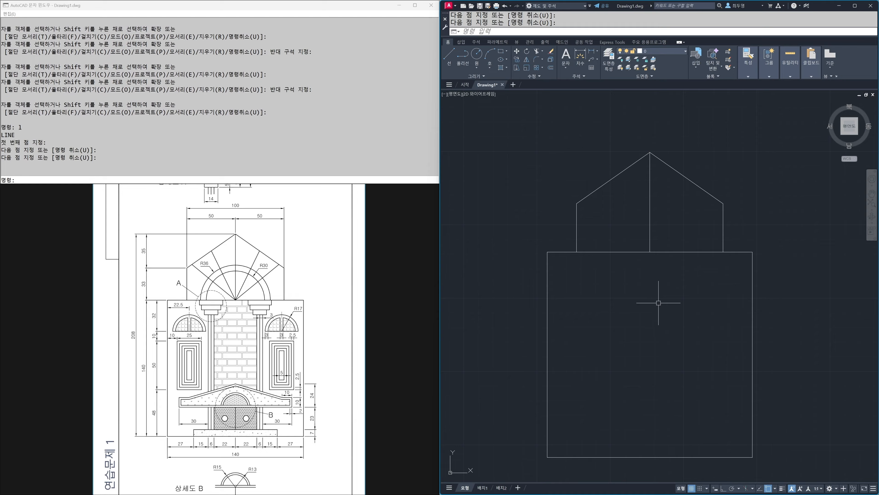
Draw two slanted lines from the midpoint of the body's top edge, extending past the right roof slope.
{"action": "key", "text": "Return"}
{"action": "left_click", "coordinate": [649, 251]}
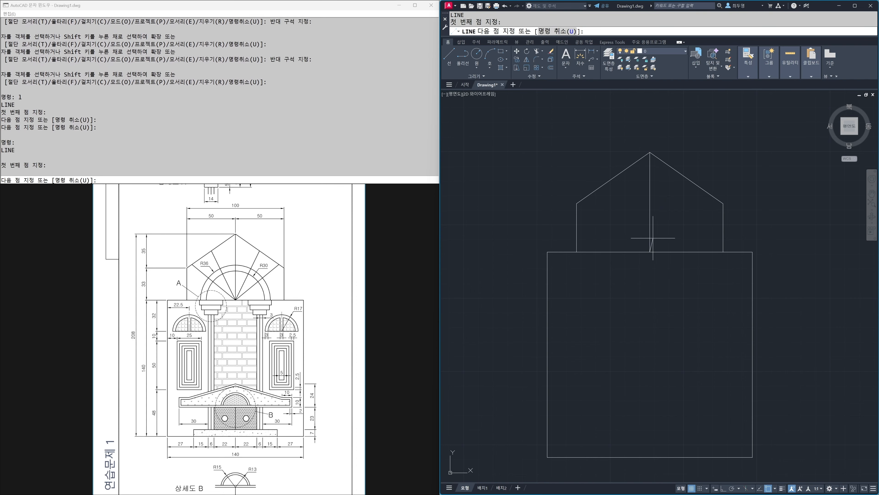
{"action": "left_click", "coordinate": [741, 175]}
{"action": "key", "text": "Return"}
{"action": "key", "text": "Return"}
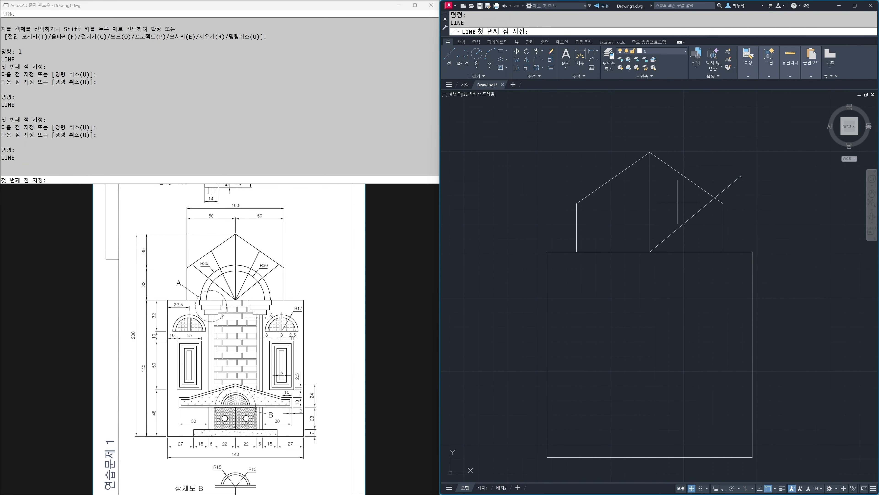
{"action": "left_click", "coordinate": [650, 251]}
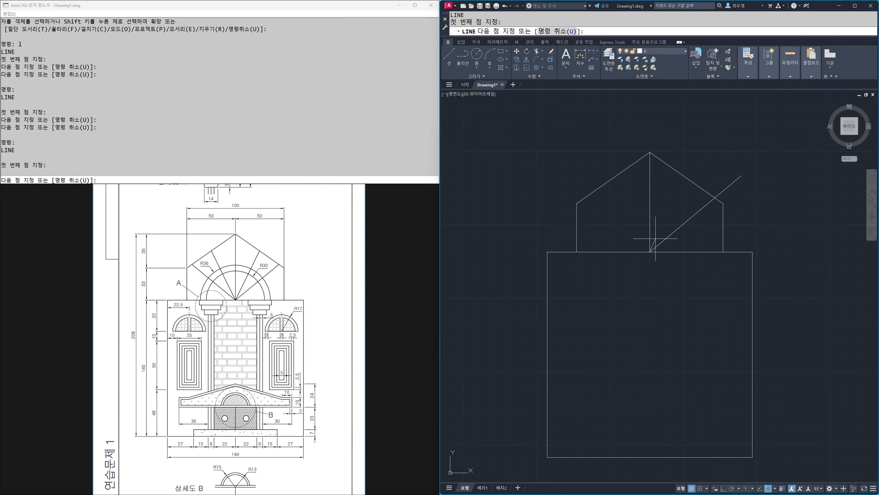
{"action": "left_click", "coordinate": [700, 140]}
{"action": "key", "text": "Return"}
Trim the two slanted lines where they extend beyond the right roof slope.
{"action": "type", "text": "tr"}
{"action": "key", "text": "Return"}
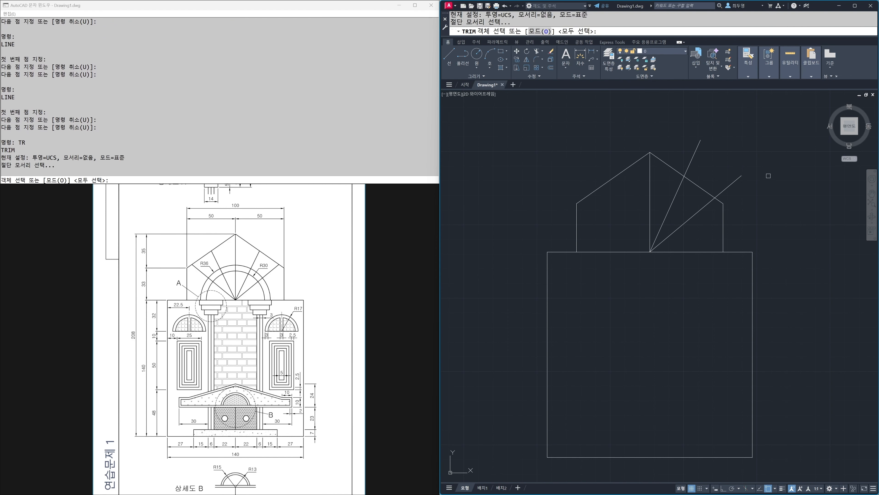
{"action": "key", "text": "Return"}
{"action": "left_click", "coordinate": [768, 182]}
{"action": "left_click", "coordinate": [734, 161]}
{"action": "left_click", "coordinate": [722, 157]}
{"action": "left_click", "coordinate": [690, 143]}
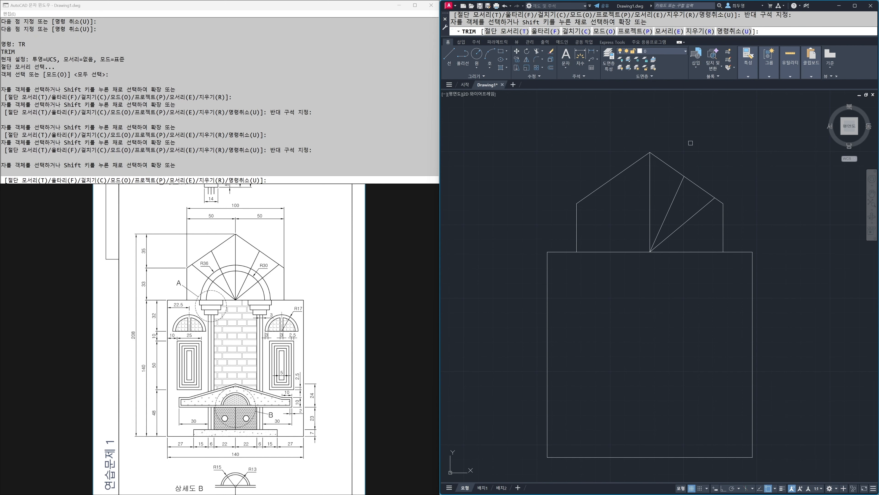
{"action": "key", "text": "Return"}
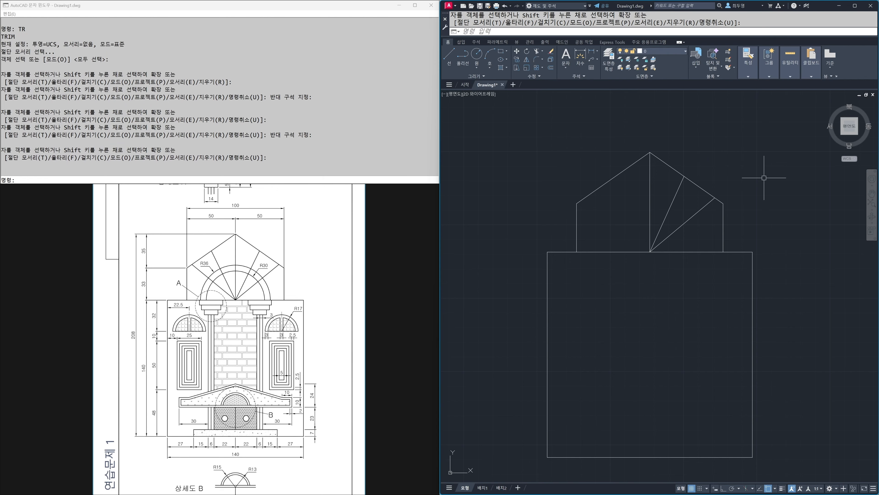
Mirror the two slanted lines about the vertical centre line with ortho on, keeping the originals.
{"action": "type", "text": "mi"}
{"action": "key", "text": "Return"}
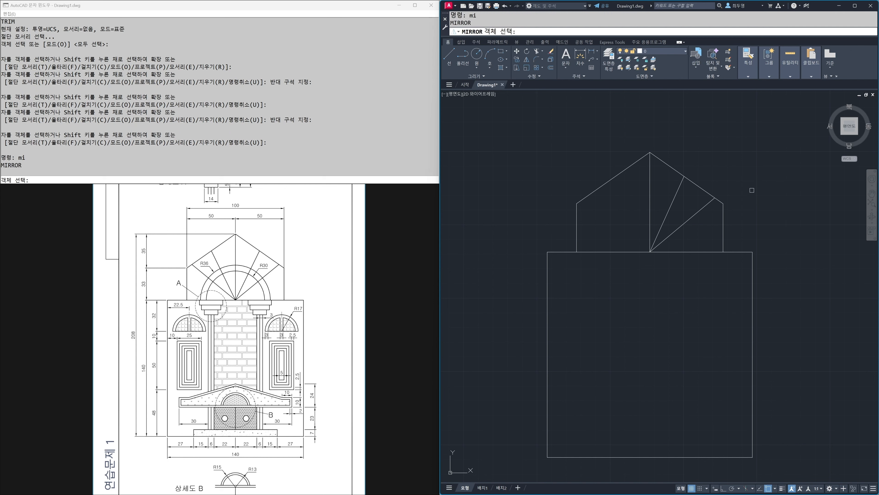
{"action": "left_click", "coordinate": [695, 238]}
{"action": "left_click", "coordinate": [658, 202]}
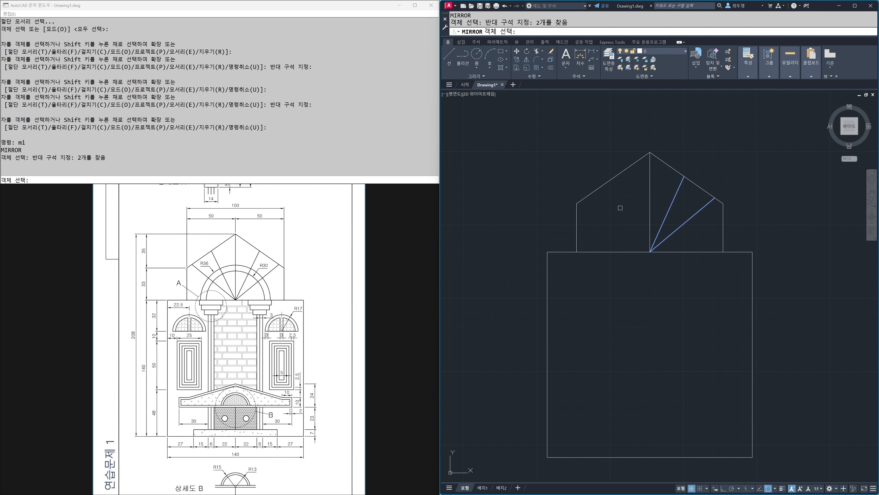
{"action": "key", "text": "Return"}
{"action": "key", "text": "F8"}
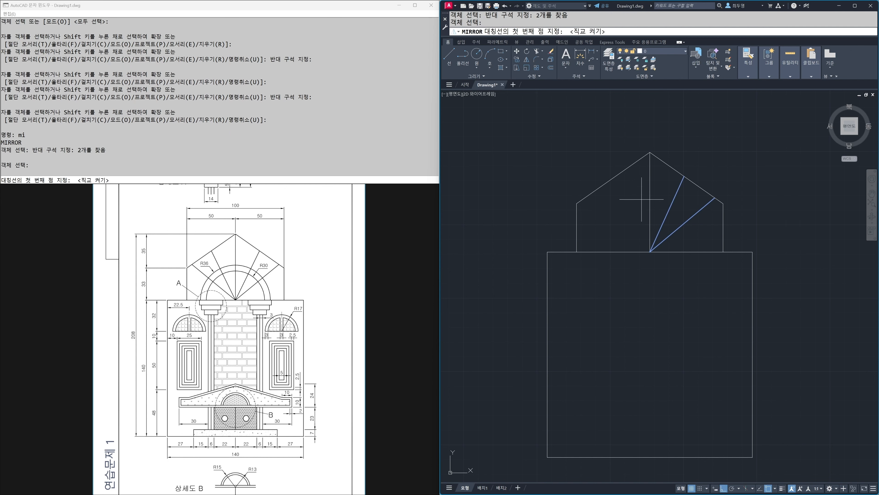
{"action": "left_click", "coordinate": [650, 201]}
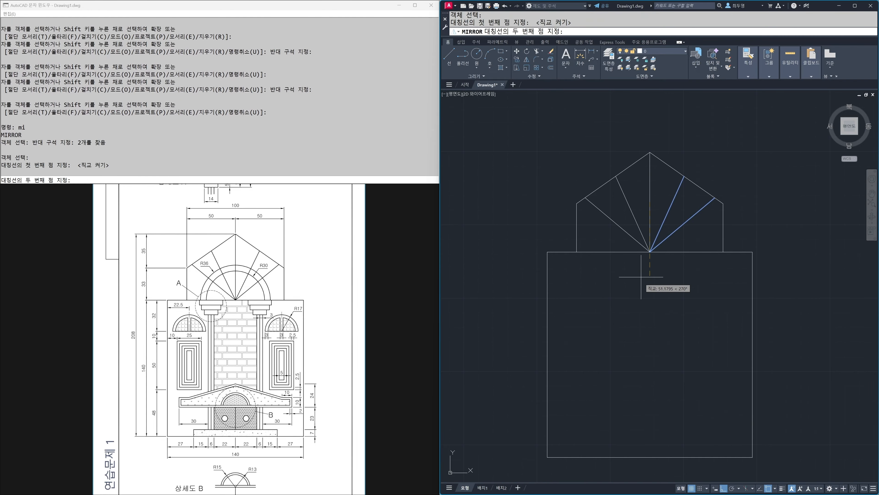
{"action": "left_click", "coordinate": [642, 348]}
{"action": "key", "text": "Return"}
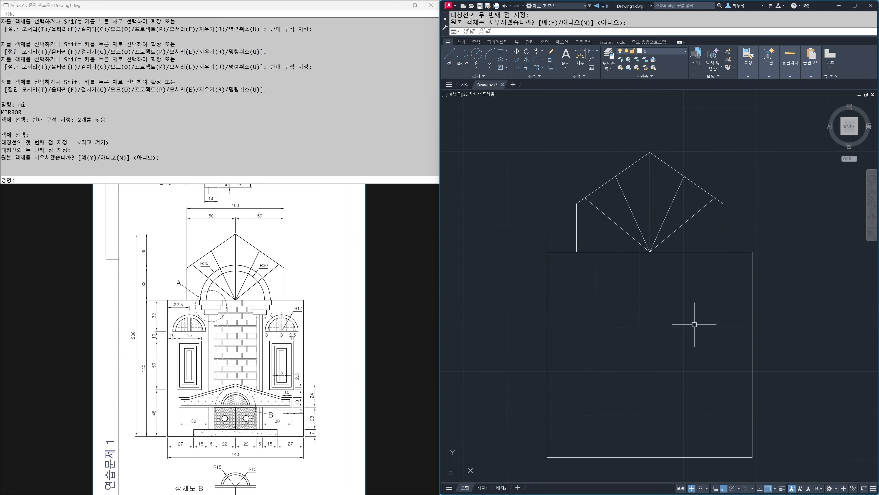
Draw two concentric circles of radius 36 and 30 centred where the radiating lines meet.
{"action": "type", "text": "c"}
{"action": "key", "text": "Return"}
{"action": "left_click", "coordinate": [650, 252]}
{"action": "type", "text": "36"}
{"action": "key", "text": "Return"}
{"action": "key", "text": "Return"}
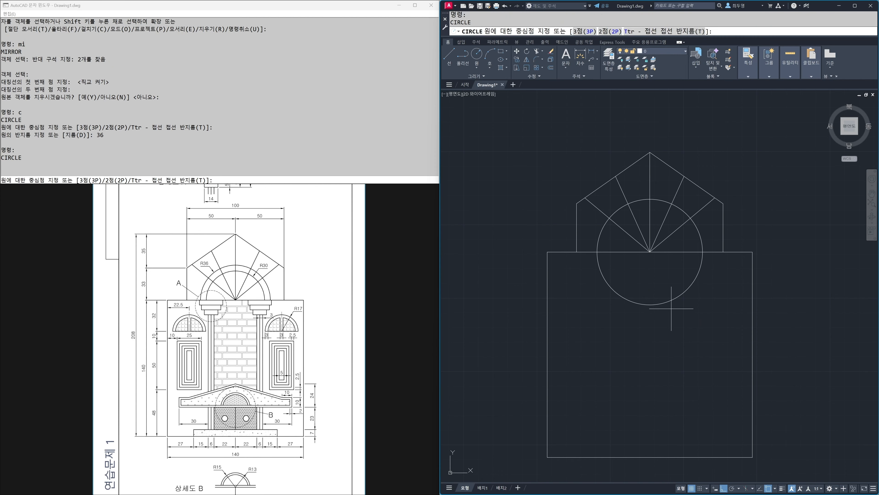
{"action": "left_click", "coordinate": [654, 258]}
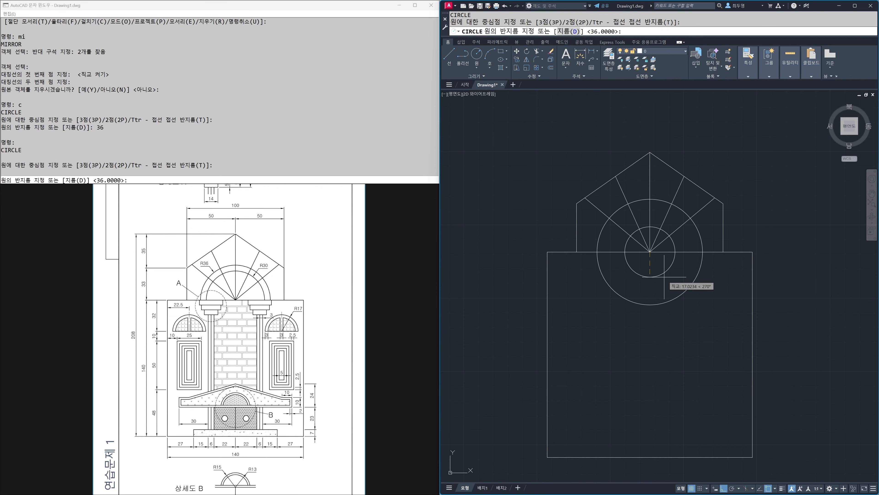
{"action": "key", "text": "Return"}
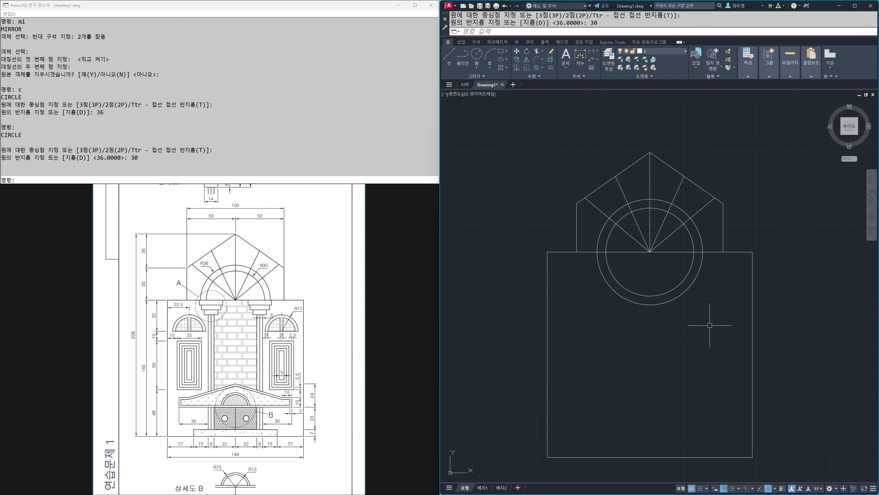
Trim the lower halves of both circles below the body's top edge.
{"action": "type", "text": "TR"}
{"action": "key", "text": "Return"}
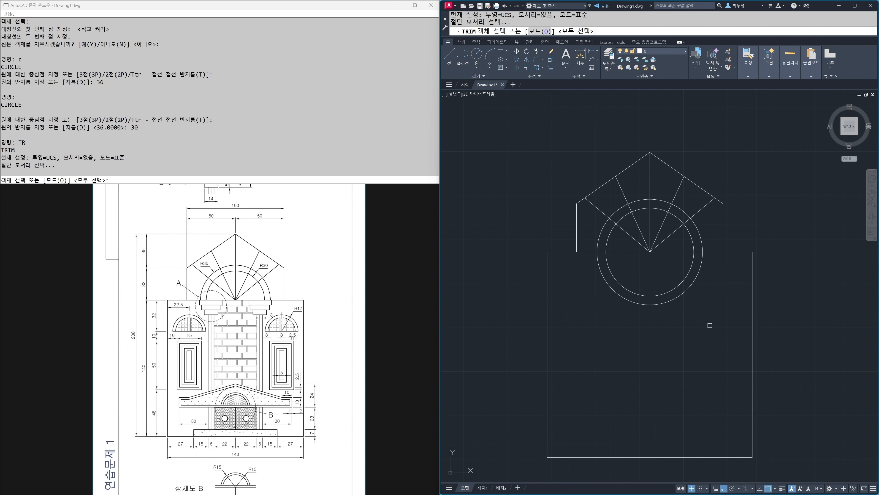
{"action": "key", "text": "Return"}
{"action": "left_click", "coordinate": [710, 324]}
{"action": "left_click", "coordinate": [611, 283]}
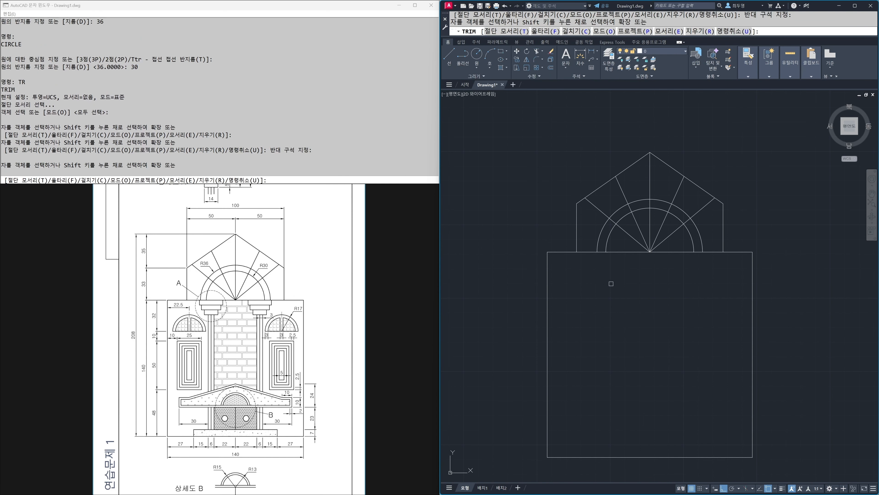
{"action": "key", "text": "Return"}
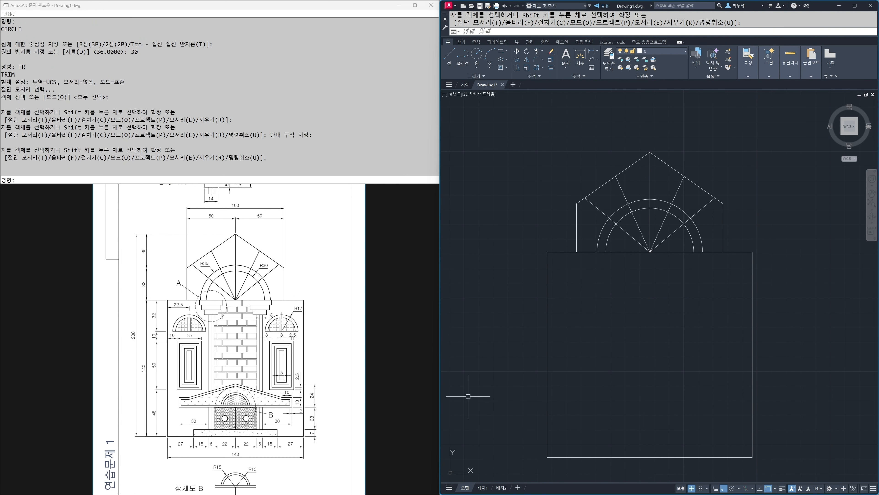
Turn off ortho mode and offset the body's right edge 27 inward.
{"action": "left_click", "coordinate": [318, 397]}
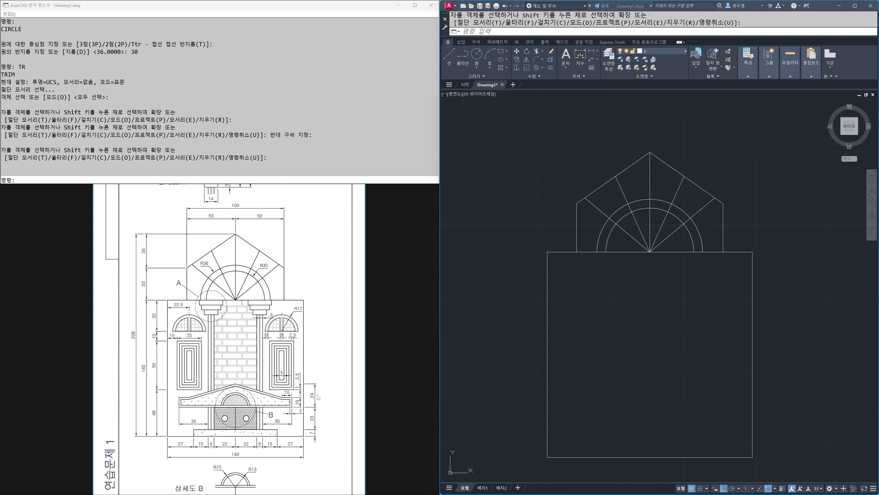
{"action": "middle_click_drag", "start_coordinate": [281, 413], "coordinate": [279, 361]}
{"action": "scroll", "coordinate": [281, 312], "scroll_direction": "up", "scroll_amount": 2}
{"action": "scroll", "coordinate": [282, 314], "scroll_direction": "up", "scroll_amount": 1}
{"action": "left_click", "coordinate": [614, 385]}
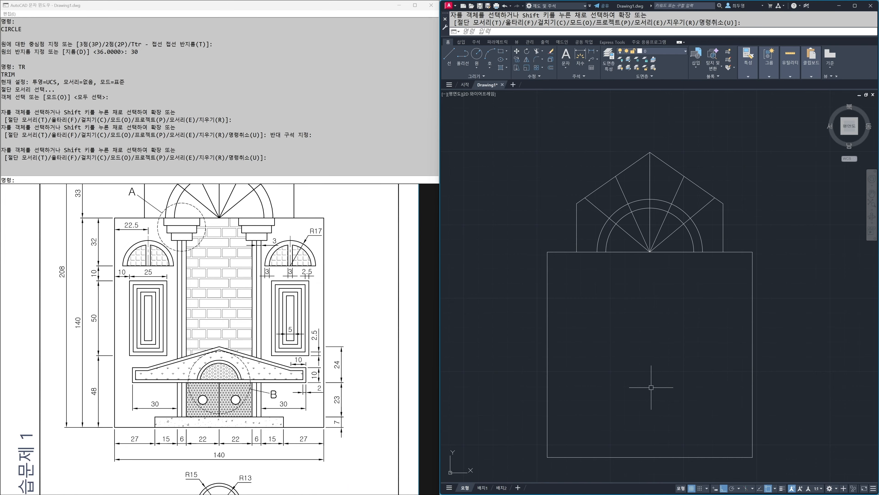
{"action": "middle_click_drag", "start_coordinate": [645, 385], "coordinate": [648, 325]}
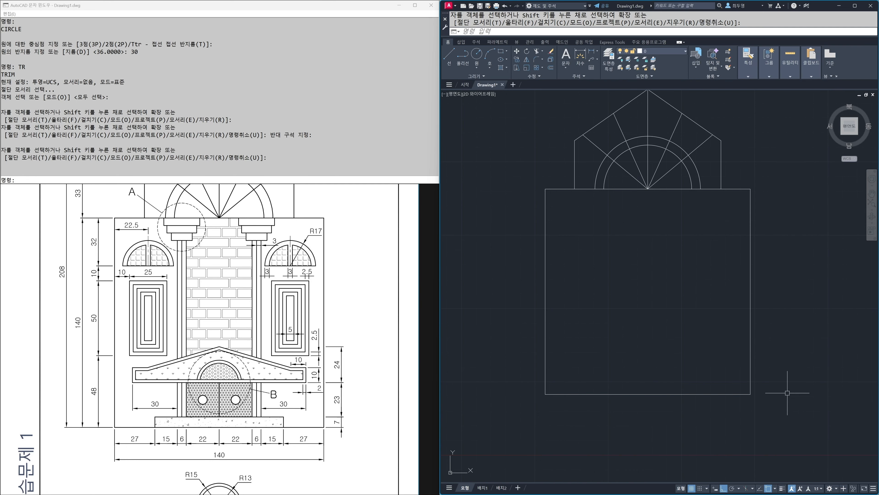
{"action": "key", "text": "F8"}
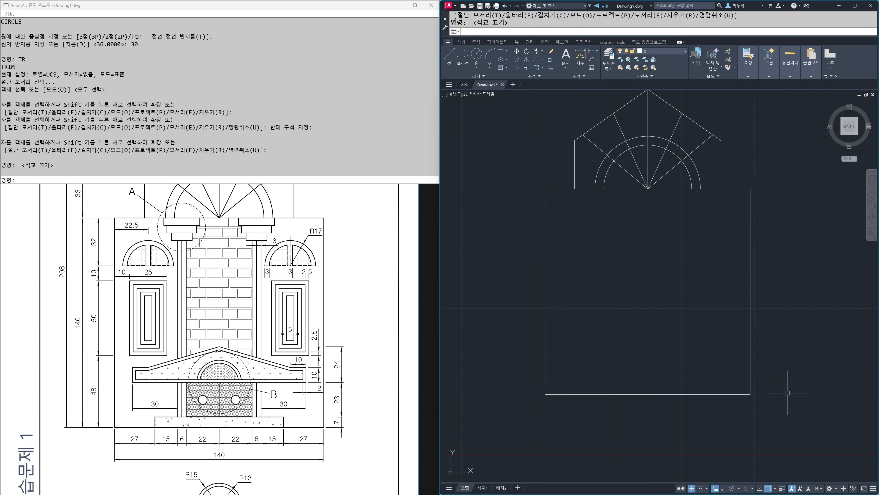
{"action": "type", "text": "o"}
{"action": "key", "text": "Return"}
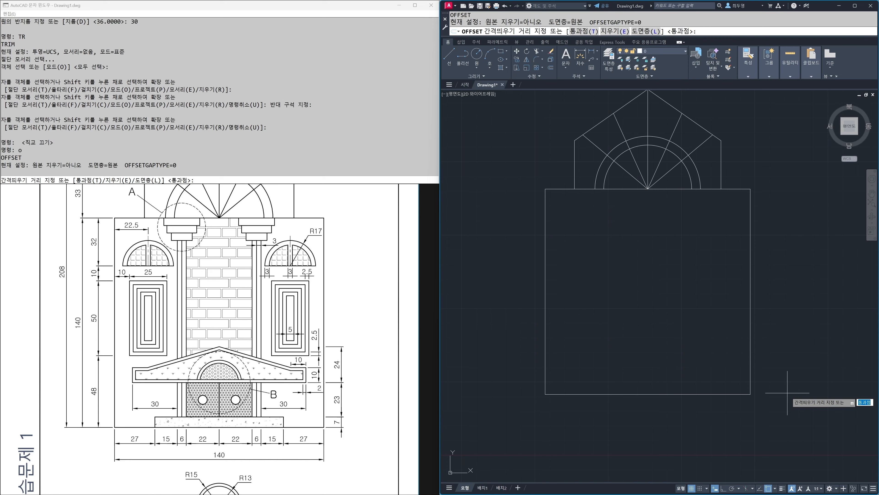
{"action": "key", "text": "Return"}
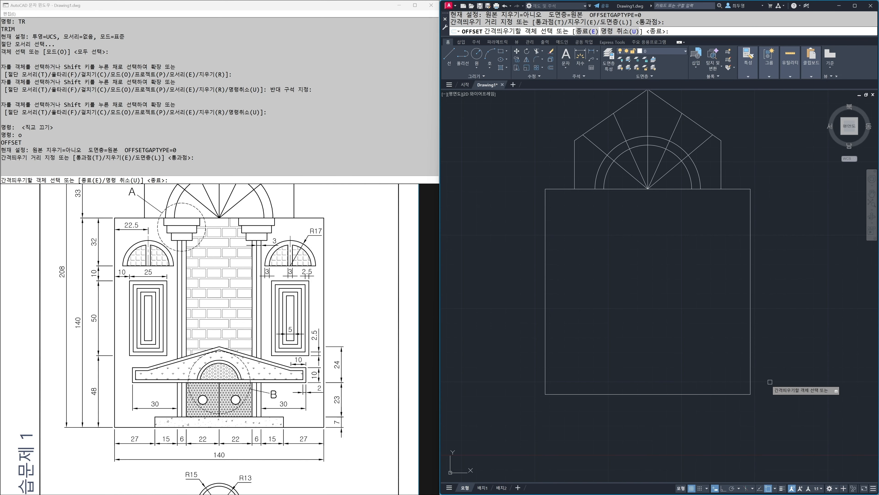
{"action": "left_click", "coordinate": [749, 379]}
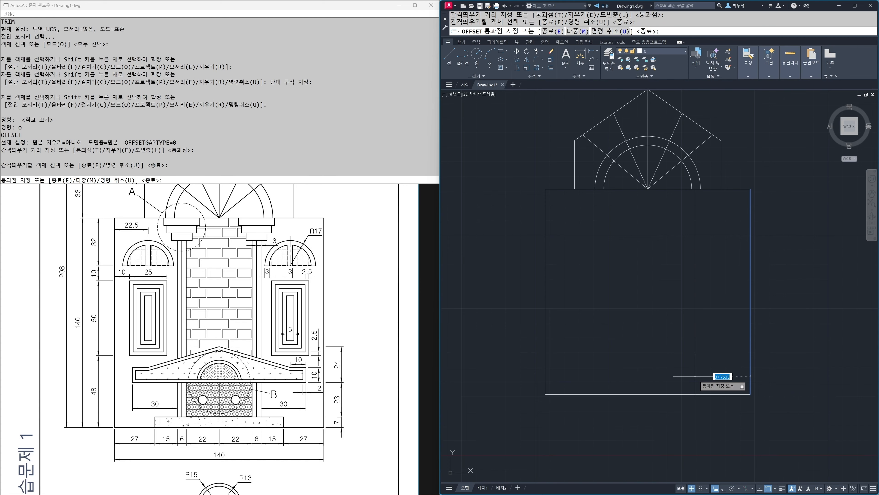
{"action": "type", "text": "27"}
{"action": "key", "text": "Return"}
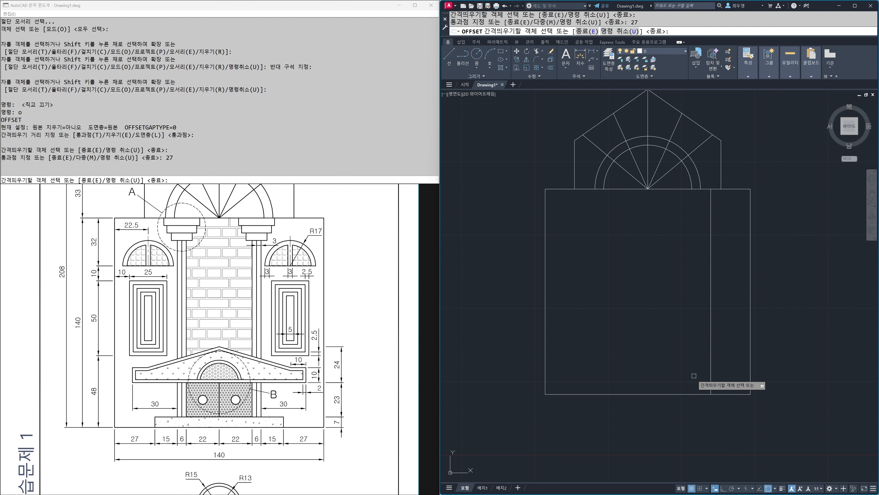
Offset the new vertical 15 further inward, and add two more verticals inward from it at 3 spacing.
{"action": "left_click", "coordinate": [710, 379]}
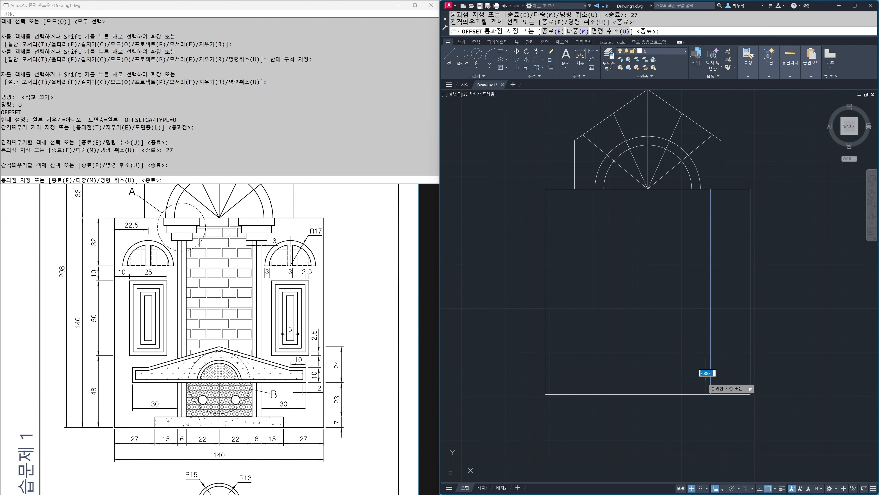
{"action": "type", "text": "15"}
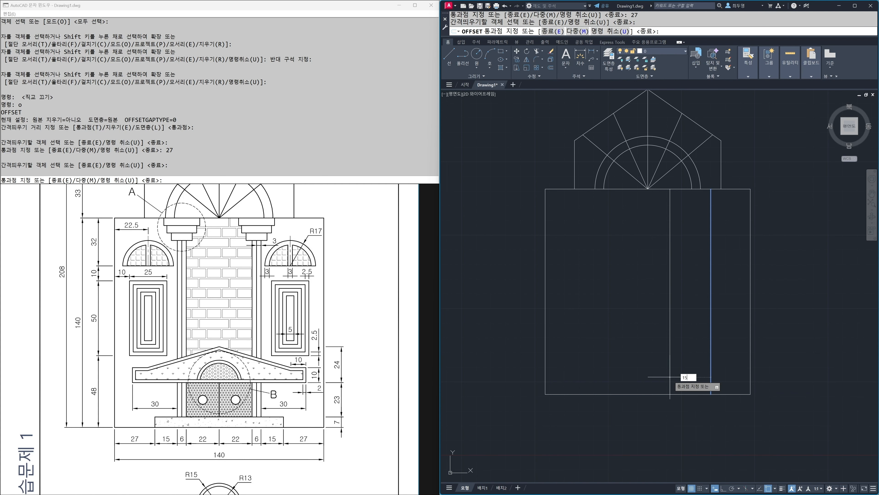
{"action": "key", "text": "Return"}
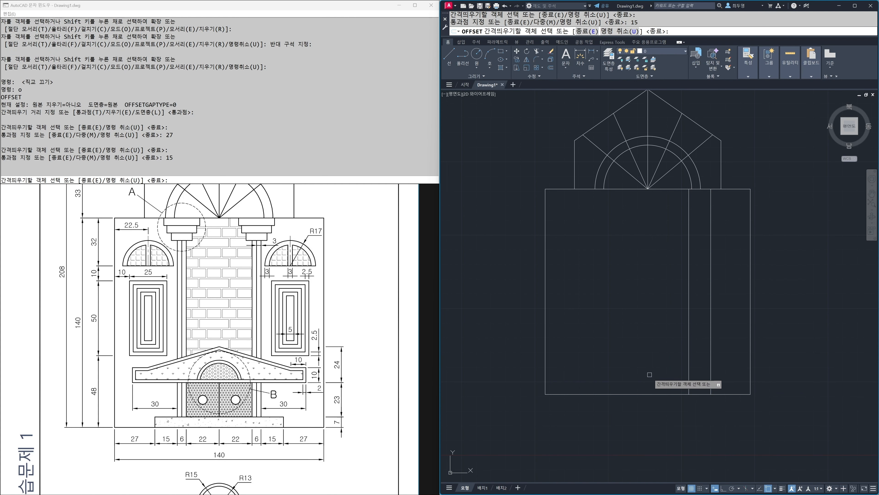
{"action": "left_click", "coordinate": [689, 378]}
{"action": "type", "text": "3"}
{"action": "key", "text": "Return"}
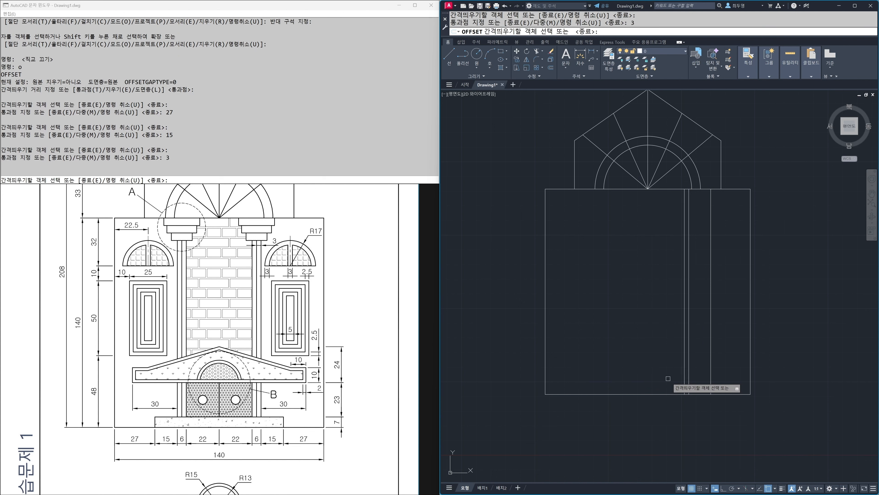
{"action": "left_click", "coordinate": [685, 379]}
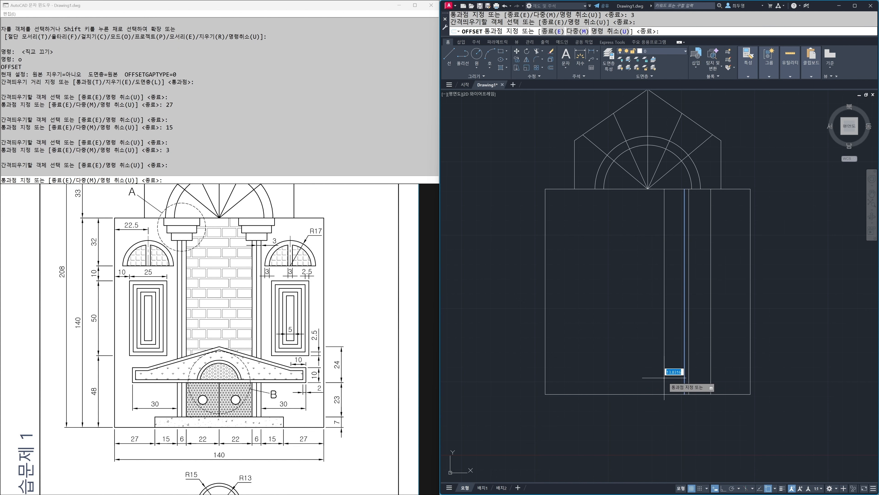
{"action": "key", "text": "Return"}
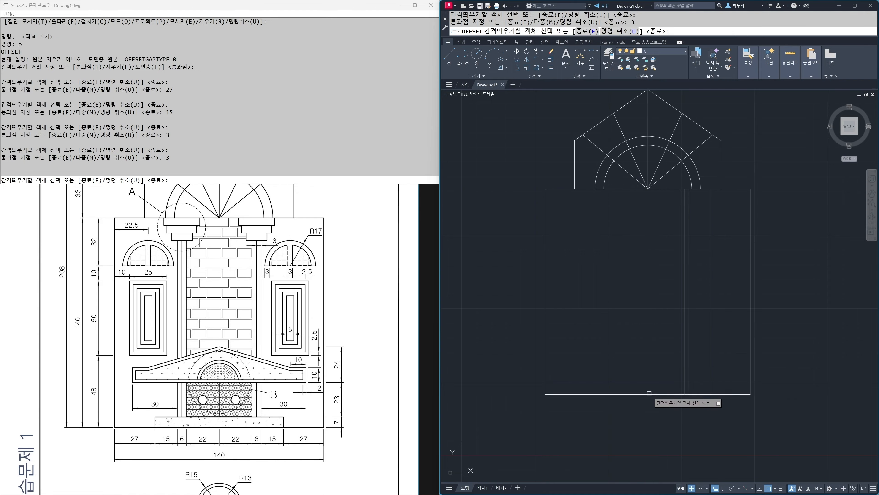
Offset the body's bottom edge 7 upward and its left edge 27 inward to lay out the base slab.
{"action": "left_click", "coordinate": [649, 394]}
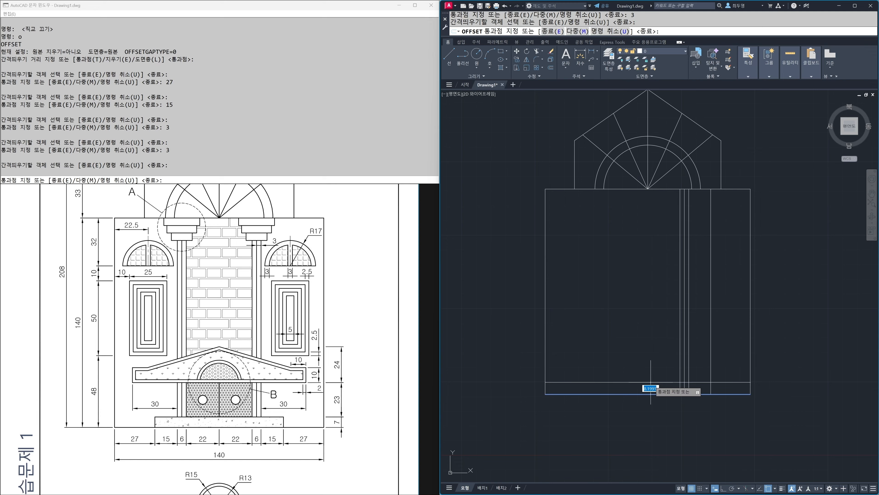
{"action": "type", "text": "7"}
{"action": "key", "text": "Return"}
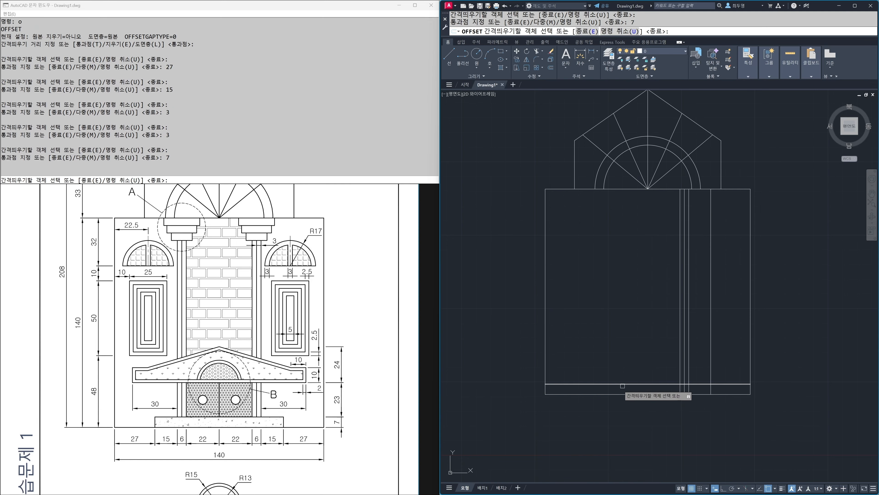
{"action": "left_click", "coordinate": [546, 381]}
{"action": "type", "text": "27"}
{"action": "key", "text": "Return"}
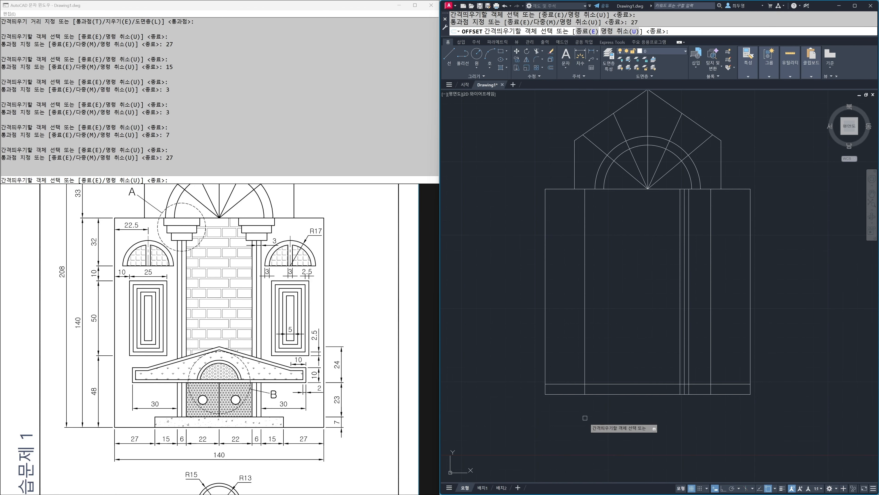
{"action": "key", "text": "Return"}
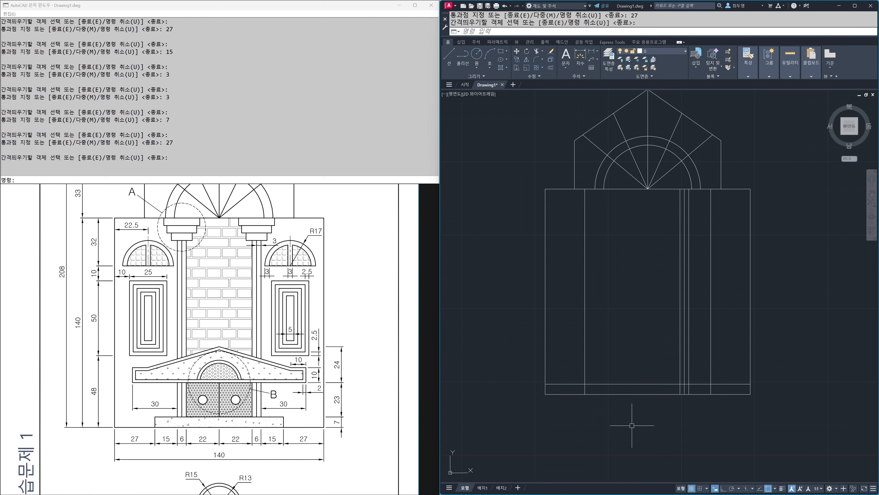
Trim the offset lines to leave only the base slab's outline, and cut the column lines off at the slab's top.
{"action": "type", "text": "tr"}
{"action": "key", "text": "Return"}
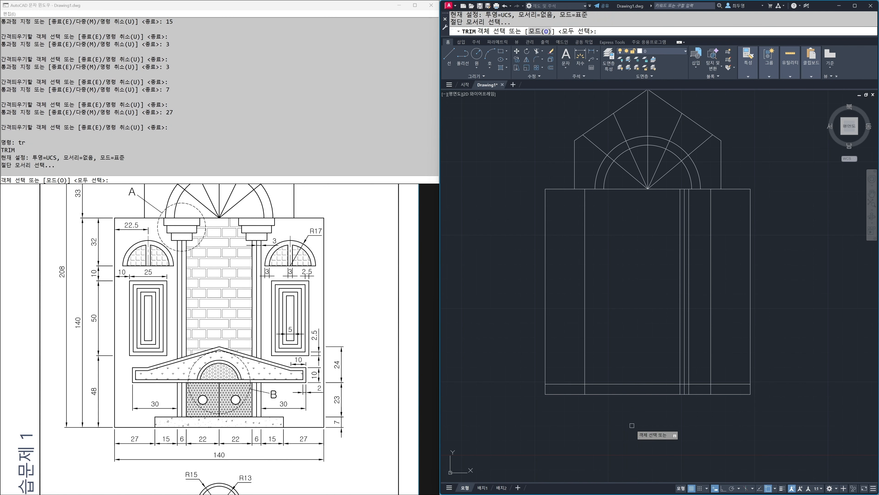
{"action": "left_click", "coordinate": [576, 382]}
{"action": "left_click", "coordinate": [573, 386]}
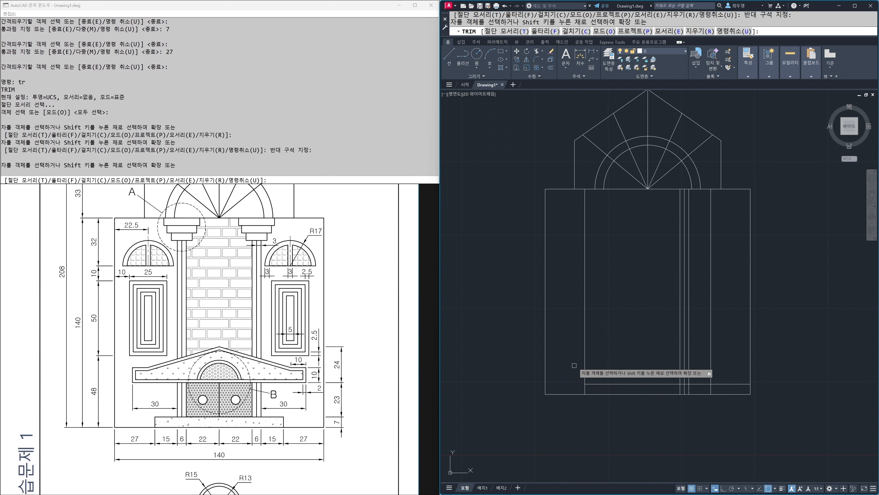
{"action": "left_click", "coordinate": [576, 361]}
{"action": "left_click", "coordinate": [607, 368]}
{"action": "left_click", "coordinate": [673, 389]}
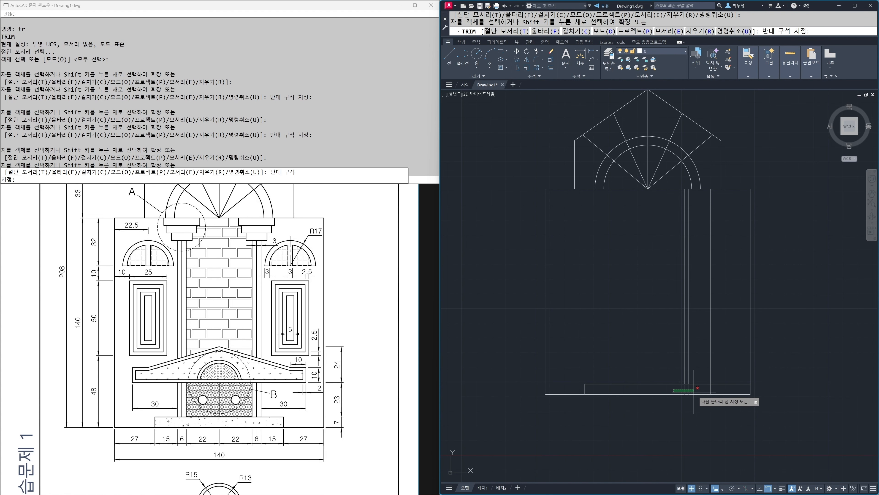
{"action": "left_click", "coordinate": [694, 391]}
{"action": "left_click", "coordinate": [722, 385]}
{"action": "left_click", "coordinate": [712, 378]}
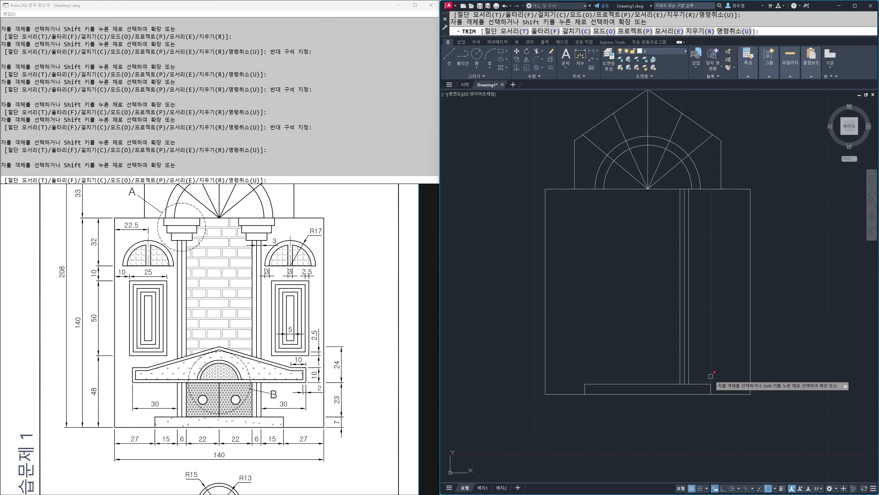
{"action": "key", "text": "Return"}
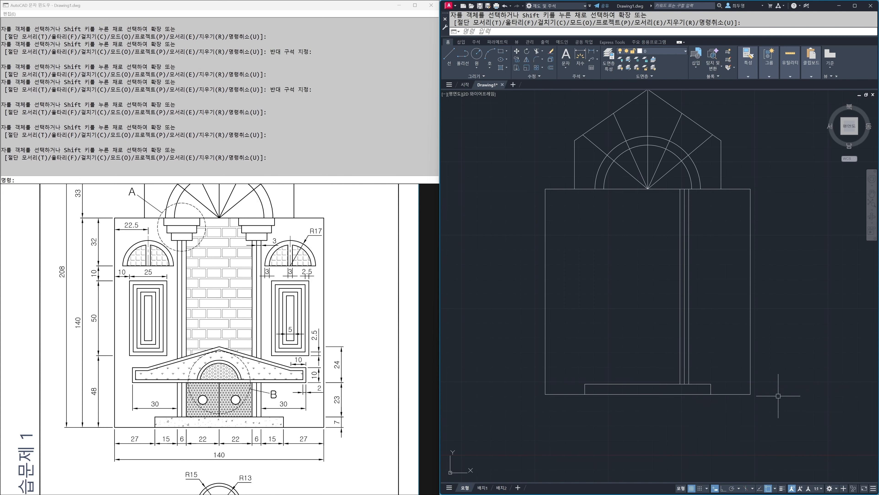
Measure the distance from the base slab's top right corner to the outermost column line.
{"action": "type", "text": "di"}
{"action": "key", "text": "Return"}
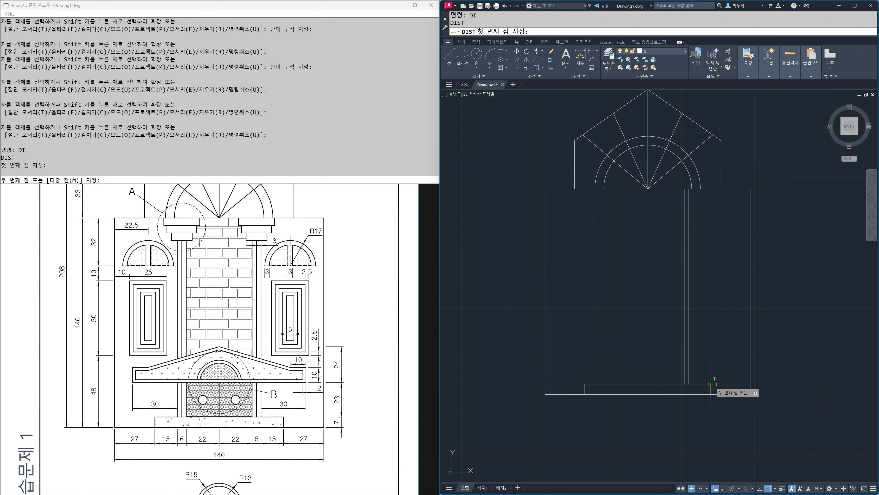
{"action": "left_click", "coordinate": [711, 384]}
{"action": "left_click", "coordinate": [689, 384]}
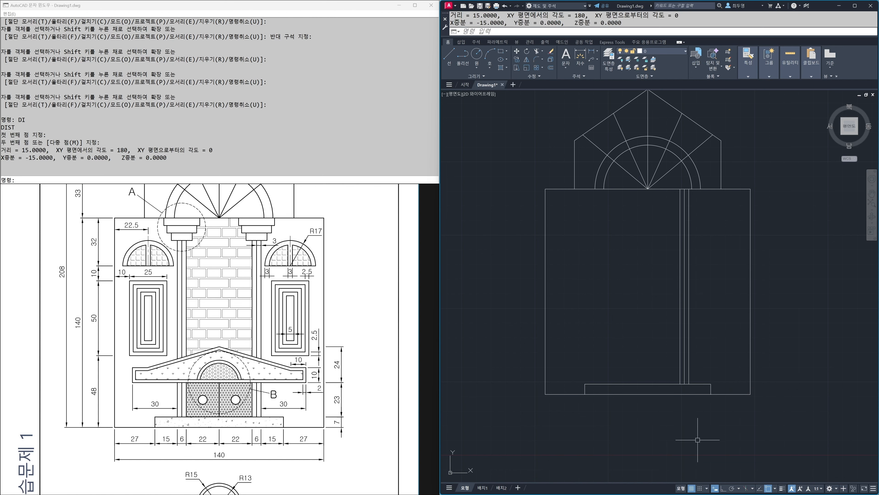
Examine detail A of the practice drawing for the column capital's dimensions, and the matching area at the top of the column.
{"action": "scroll", "coordinate": [313, 335], "scroll_direction": "down", "scroll_amount": 1}
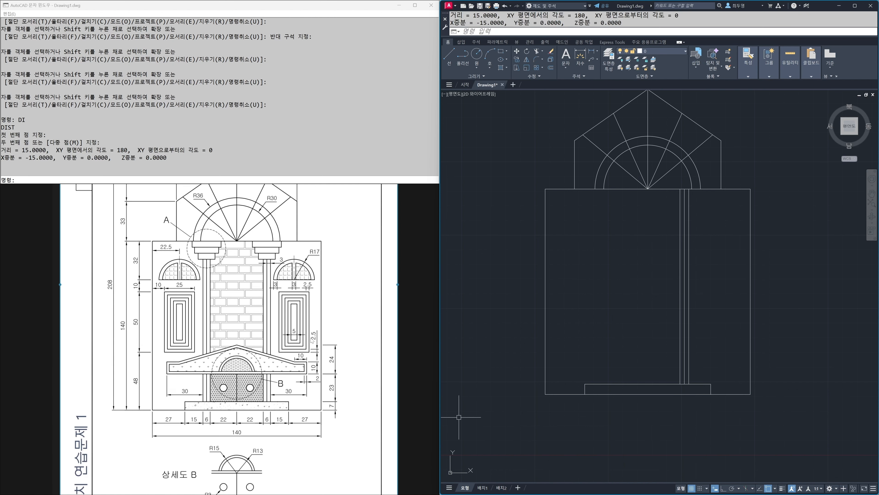
{"action": "middle_click_drag", "start_coordinate": [316, 336], "coordinate": [312, 475]}
{"action": "scroll", "coordinate": [271, 267], "scroll_direction": "up", "scroll_amount": 1}
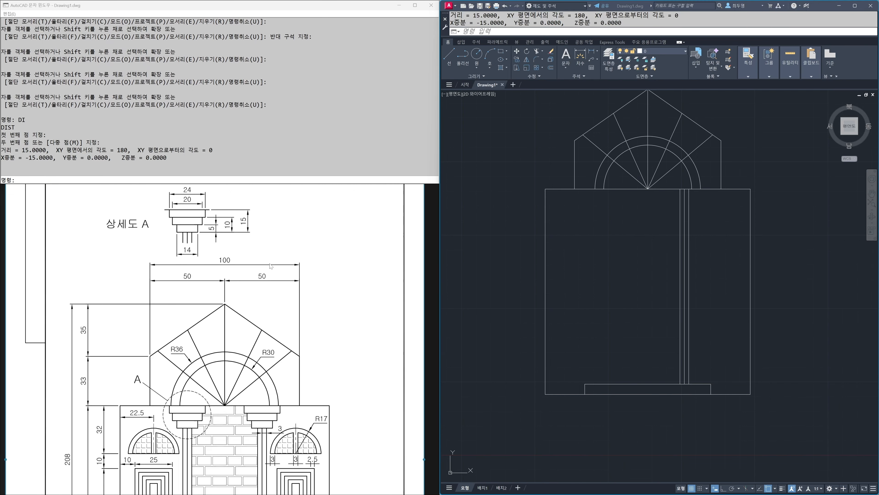
{"action": "middle_click_drag", "start_coordinate": [271, 267], "coordinate": [291, 381]}
{"action": "scroll", "coordinate": [235, 333], "scroll_direction": "up", "scroll_amount": 3}
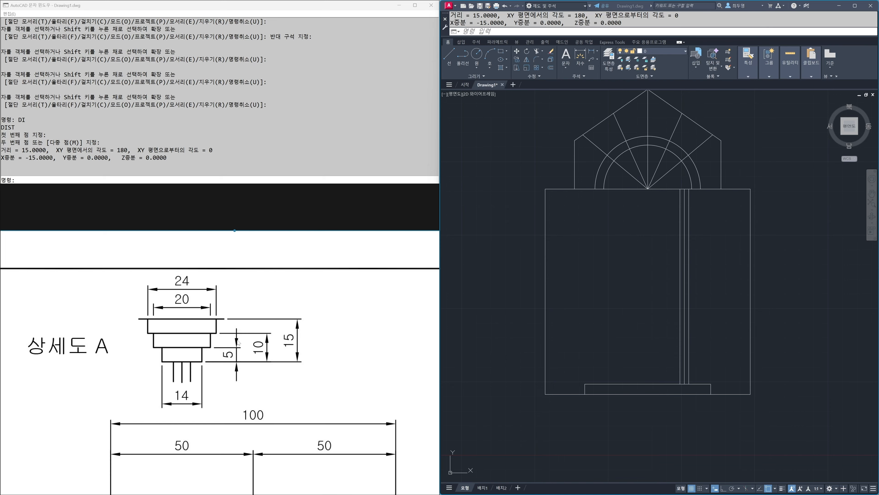
{"action": "middle_click_drag", "start_coordinate": [238, 342], "coordinate": [272, 362]}
{"action": "mouse_move", "coordinate": [709, 230]}
{"action": "middle_mouse_down"}
{"action": "mouse_move", "coordinate": [710, 220]}
{"action": "mouse_move", "coordinate": [708, 267]}
{"action": "middle_mouse_up"}
{"action": "scroll", "coordinate": [677, 354], "scroll_direction": "up", "scroll_amount": 1}
{"action": "scroll", "coordinate": [677, 353], "scroll_direction": "up", "scroll_amount": 2}
{"action": "middle_click_drag", "start_coordinate": [677, 354], "coordinate": [674, 357]}
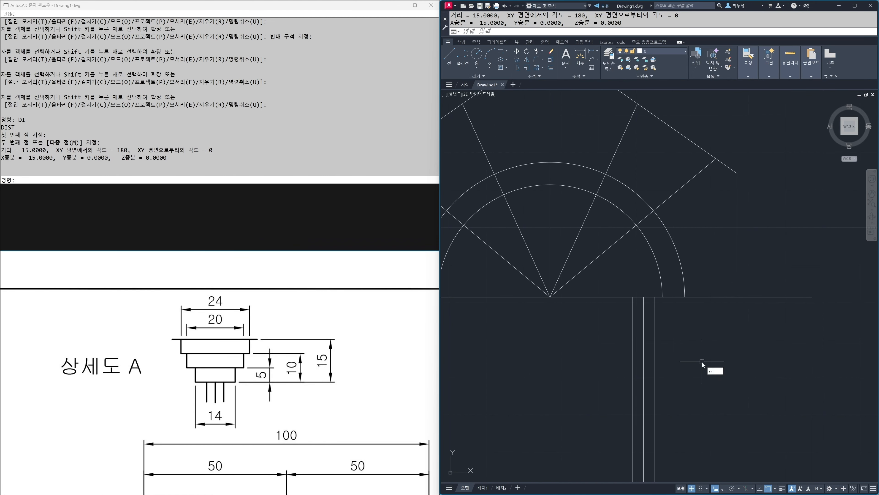
Offset the body's top edge 15 downward and the column's centre line 12 to each side to frame the capital.
{"action": "type", "text": "o"}
{"action": "key", "text": "Return"}
{"action": "key", "text": "Return"}
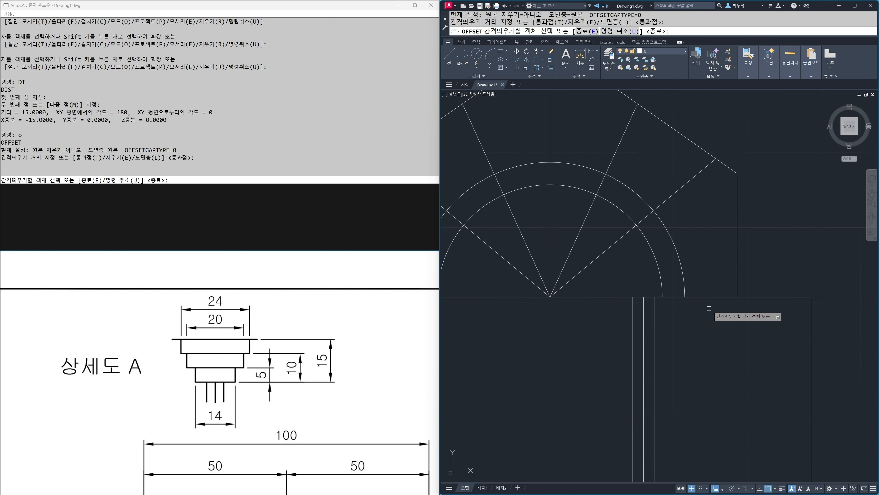
{"action": "left_click", "coordinate": [709, 296]}
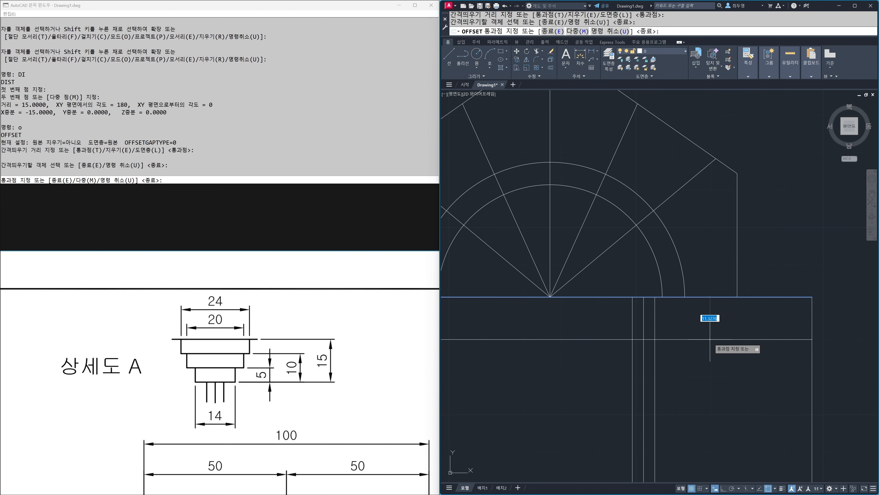
{"action": "type", "text": "15"}
{"action": "key", "text": "Return"}
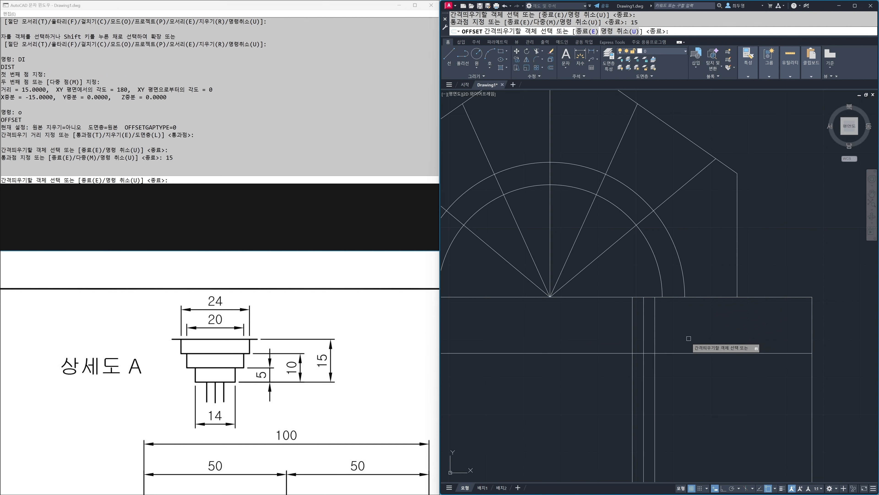
{"action": "left_click", "coordinate": [644, 340]}
{"action": "type", "text": "12"}
{"action": "key", "text": "Return"}
{"action": "left_click", "coordinate": [644, 341]}
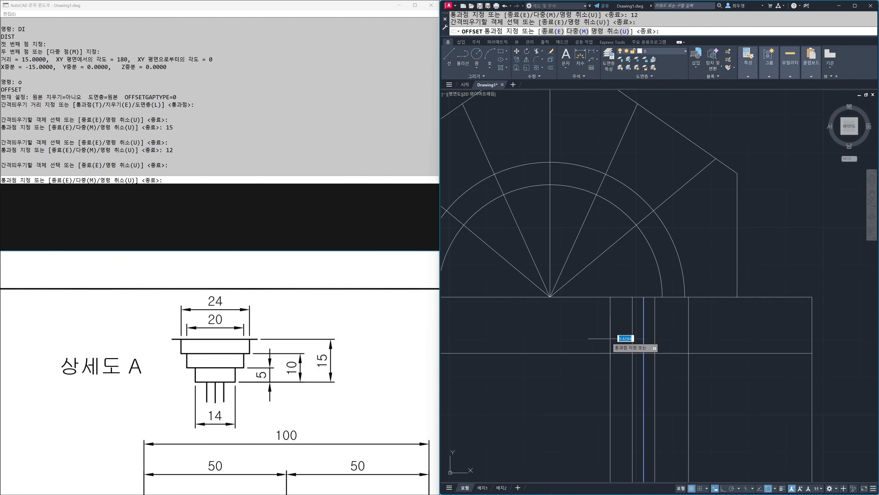
{"action": "type", "text": "12"}
{"action": "key", "text": "Return"}
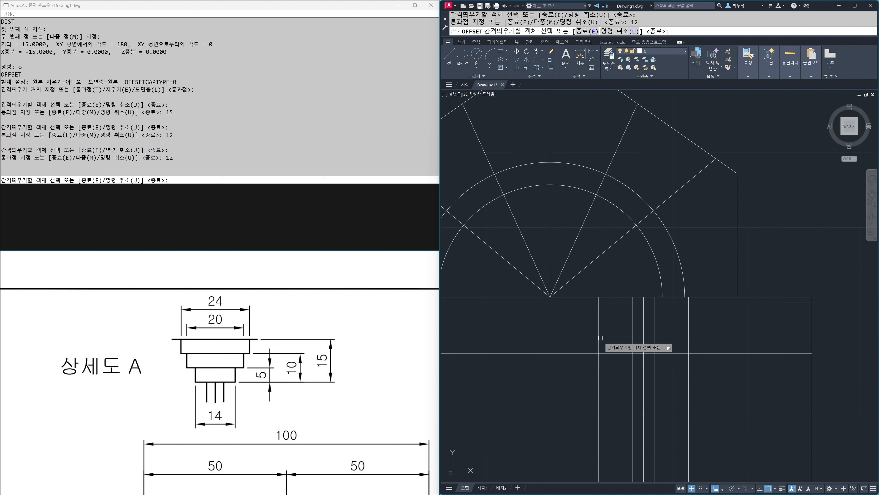
{"action": "key", "text": "Return"}
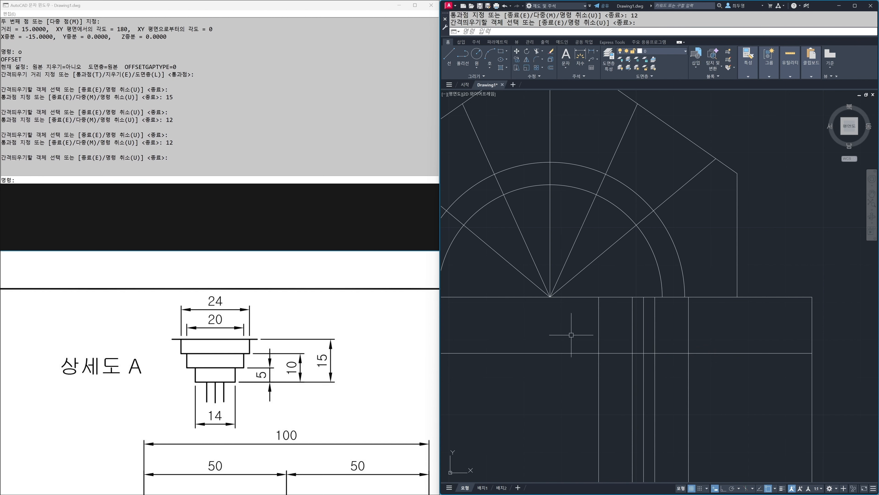
Trim the frame lines to a closed capital block under the body's top edge, and remove the column lines inside it.
{"action": "type", "text": "TR"}
{"action": "key", "text": "Return"}
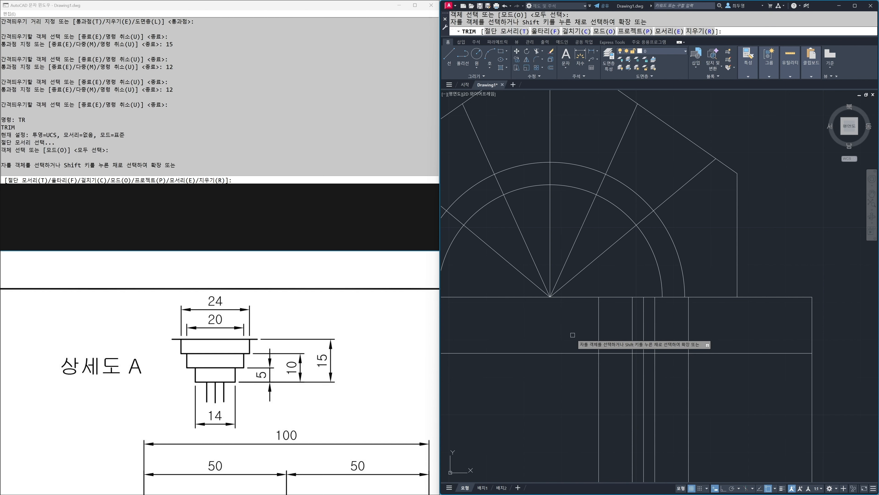
{"action": "left_click", "coordinate": [572, 336]}
{"action": "left_click", "coordinate": [569, 359]}
{"action": "left_click", "coordinate": [587, 361]}
{"action": "left_click", "coordinate": [610, 368]}
{"action": "left_click", "coordinate": [671, 364]}
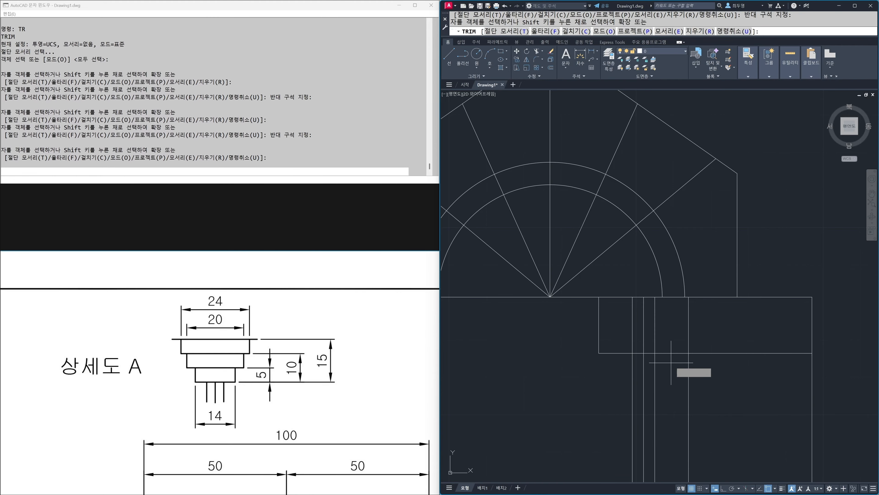
{"action": "left_click", "coordinate": [705, 373]}
{"action": "left_click", "coordinate": [724, 370]}
{"action": "left_click", "coordinate": [707, 344]}
{"action": "left_click", "coordinate": [671, 336]}
{"action": "left_click", "coordinate": [626, 327]}
{"action": "key", "text": "Return"}
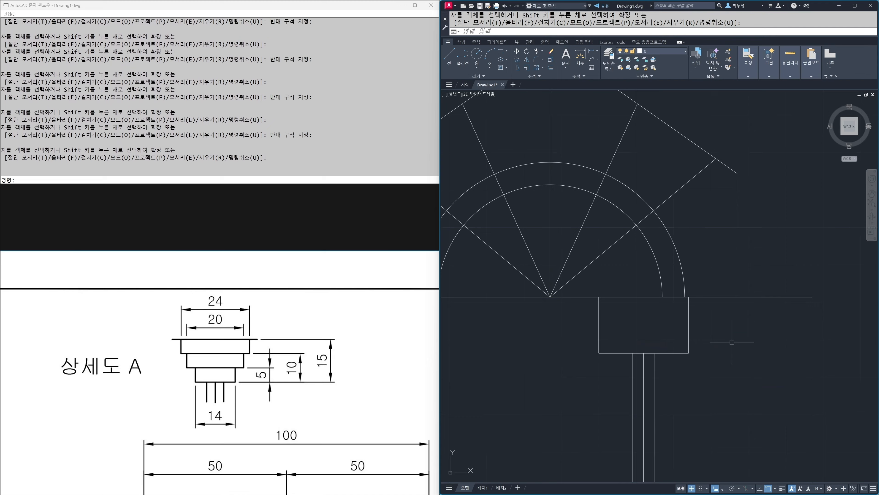
Turn off dynamic input and measure the capital block's width along its bottom edge.
{"action": "key", "text": "F12"}
{"action": "type", "text": "di"}
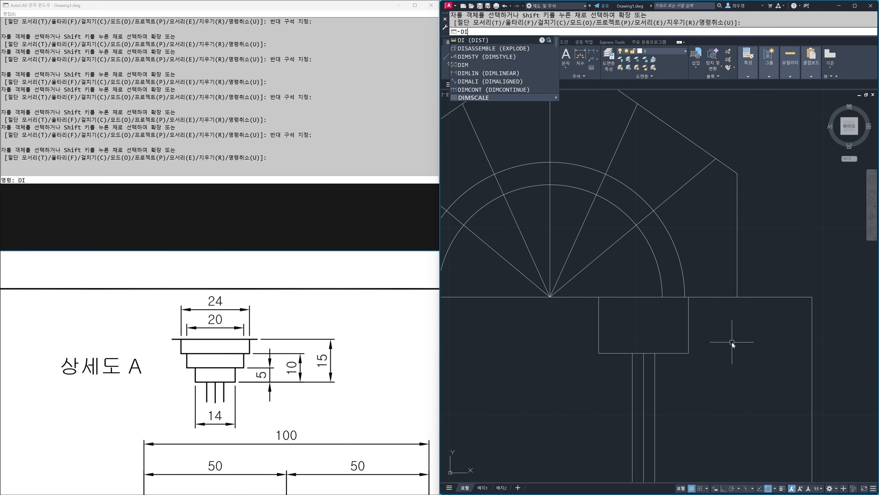
{"action": "key", "text": "Return"}
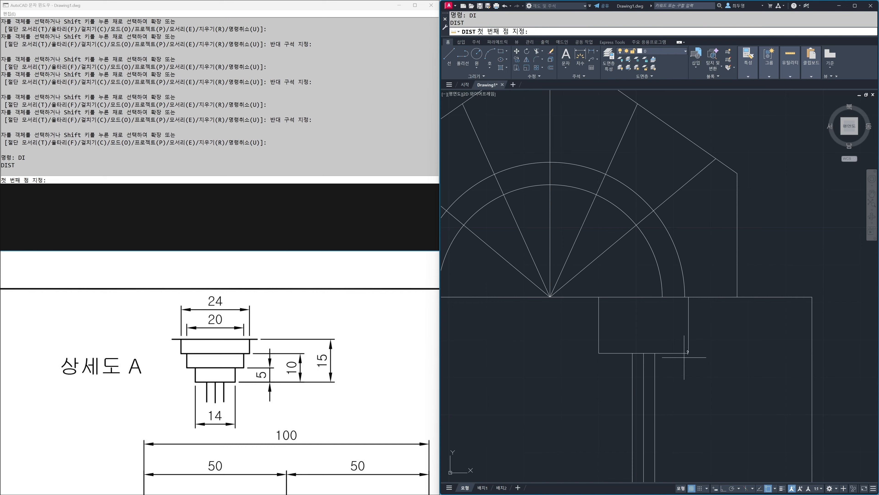
{"action": "left_click", "coordinate": [684, 354]}
{"action": "left_click", "coordinate": [600, 354]}
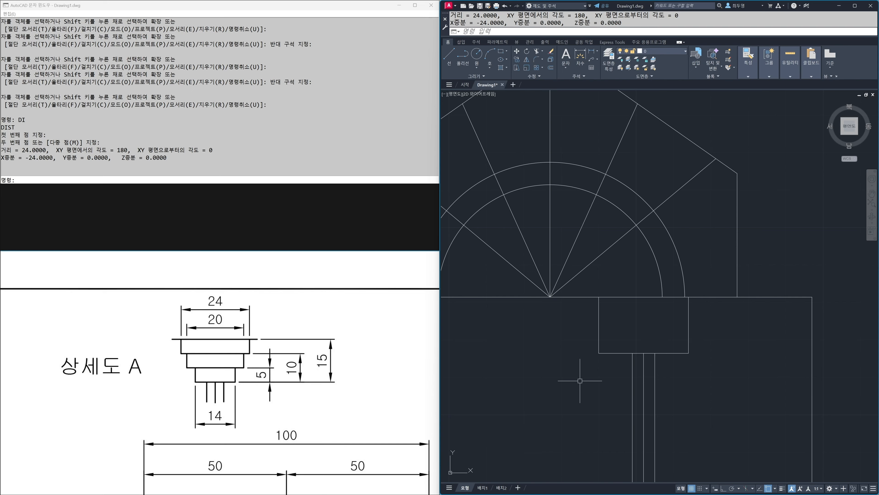
Turn on ortho mode and offset the capital block's bottom edge upward twice at 5 spacing.
{"action": "type", "text": "o"}
{"action": "key", "text": "Return"}
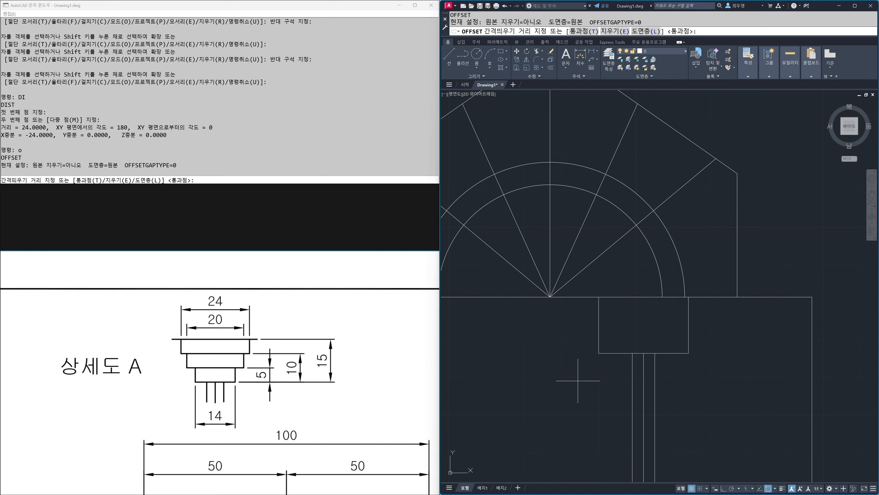
{"action": "key", "text": "F8"}
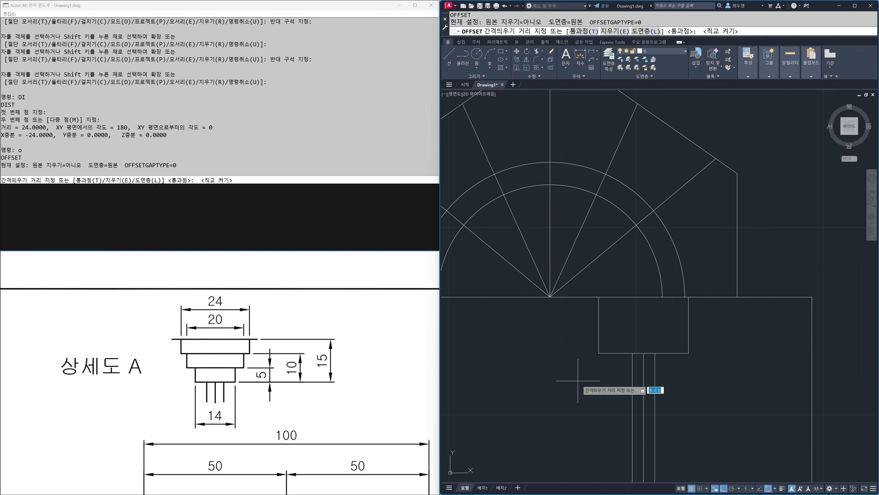
{"action": "key", "text": "Return"}
{"action": "left_click", "coordinate": [616, 353]}
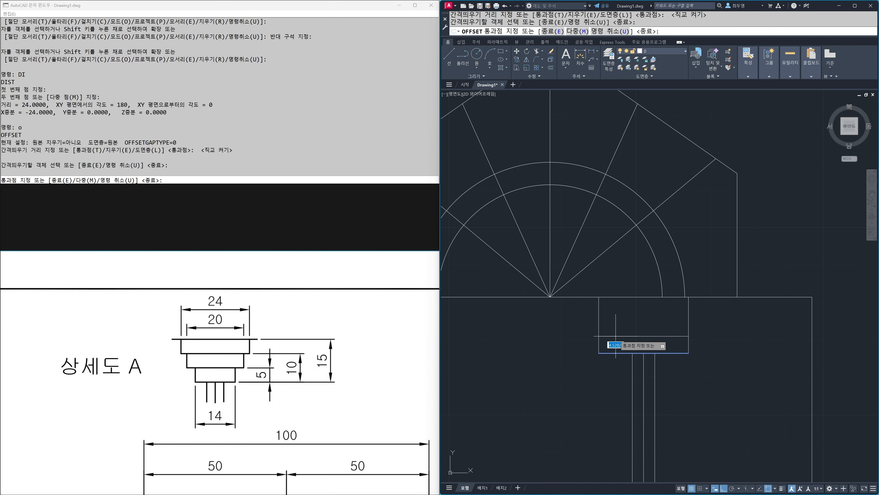
{"action": "type", "text": "5"}
{"action": "key", "text": "Return"}
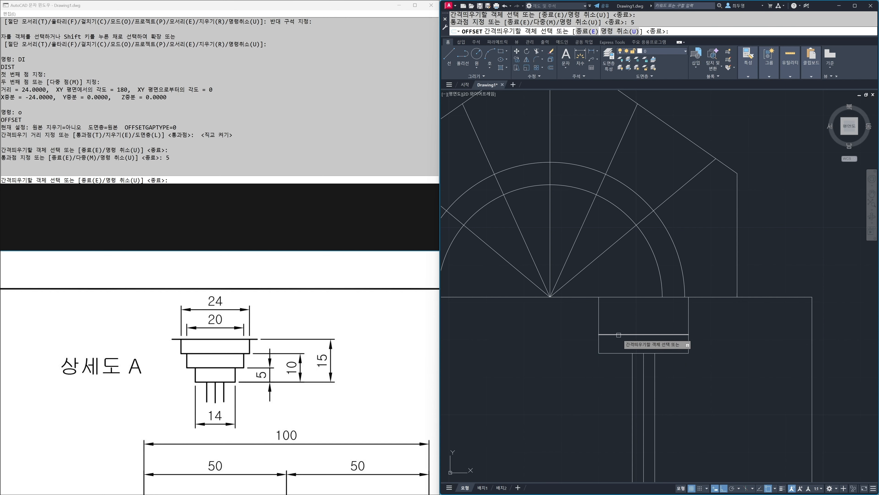
{"action": "left_click", "coordinate": [618, 334]}
{"action": "type", "text": "5"}
{"action": "key", "text": "Return"}
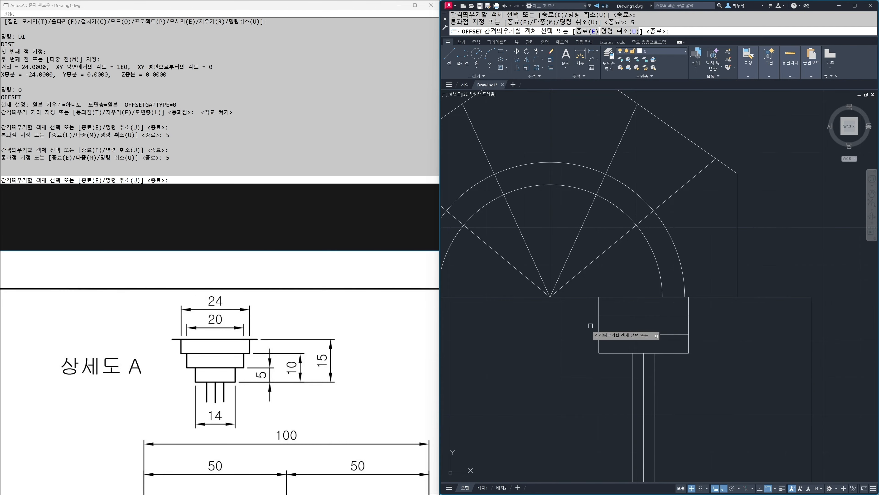
Offset the capital block's left edge 2 inward, and the resulting line 3 further inward.
{"action": "left_click", "coordinate": [599, 325]}
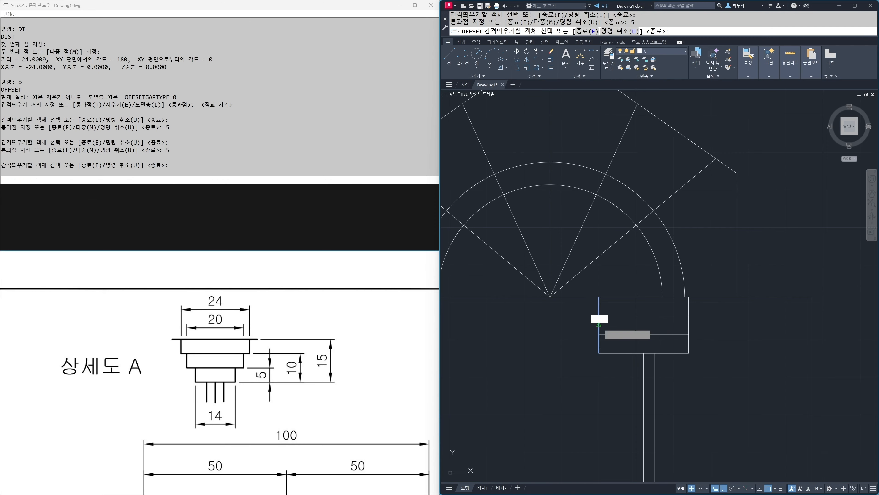
{"action": "type", "text": "2"}
{"action": "key", "text": "Return"}
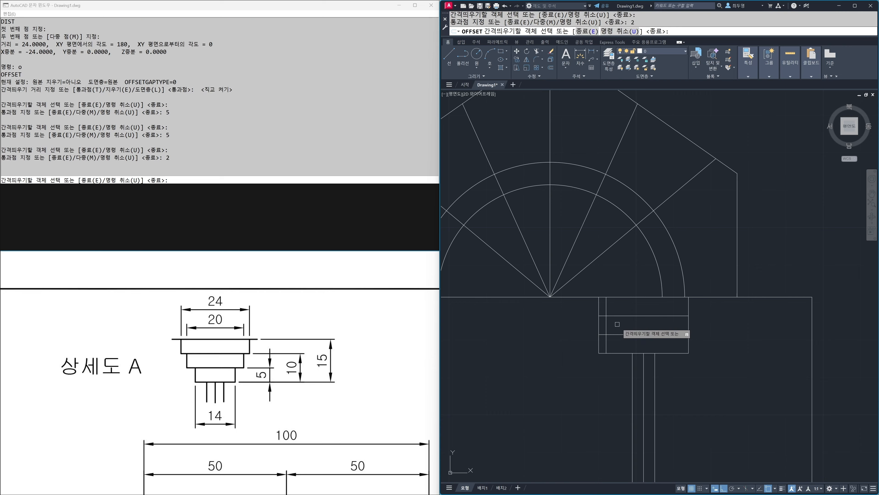
{"action": "left_click", "coordinate": [606, 324]}
{"action": "type", "text": "3"}
{"action": "key", "text": "Return"}
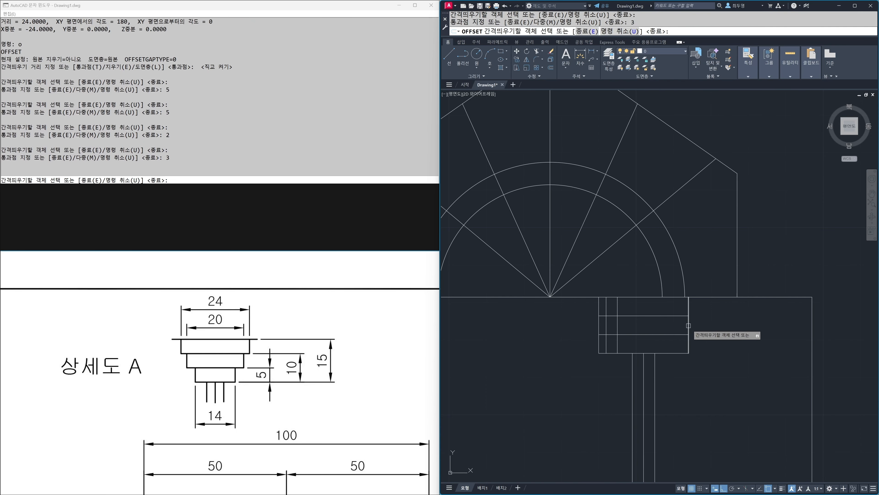
Offset the capital block's right edge 2 inward, and the resulting line 3 further inward.
{"action": "left_click", "coordinate": [689, 325]}
{"action": "type", "text": "2"}
{"action": "key", "text": "Return"}
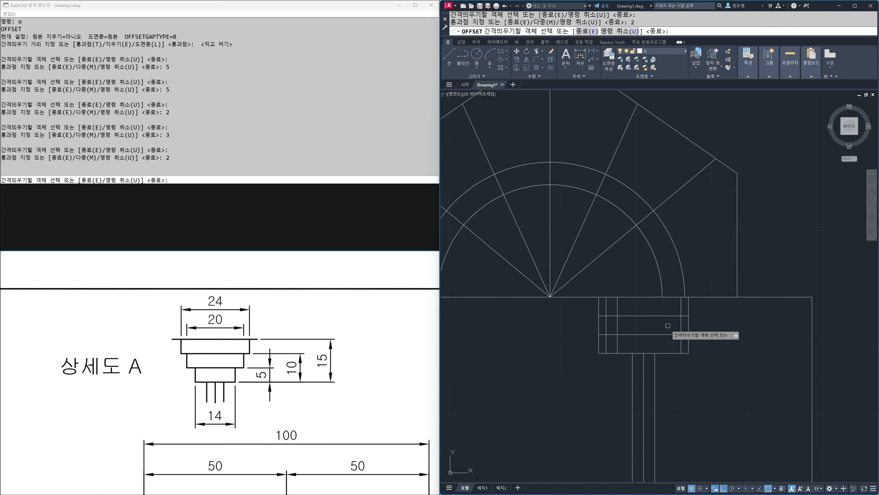
{"action": "left_click", "coordinate": [677, 328]}
{"action": "type", "text": "3"}
{"action": "key", "text": "Return"}
{"action": "key", "text": "Return"}
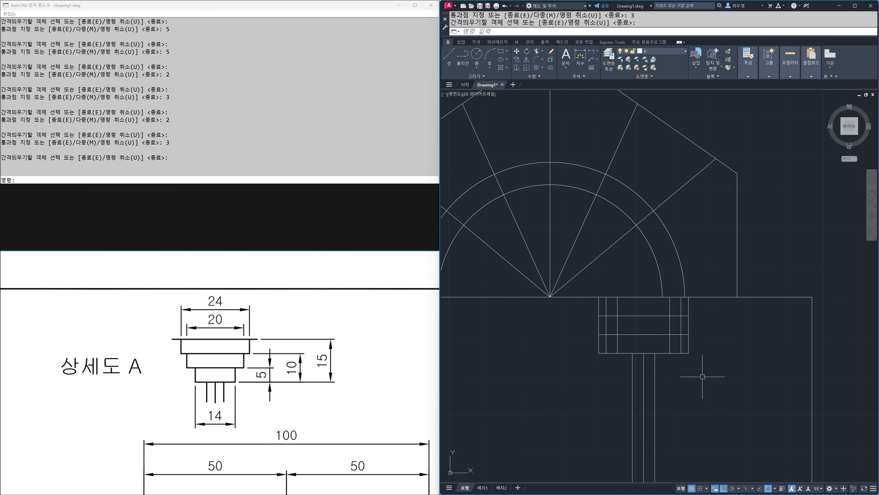
Turn off dynamic input and measure the widths of the capital's middle and lowest tiers along the bottom edge.
{"action": "key", "text": "F12"}
{"action": "type", "text": "di"}
{"action": "key", "text": "Return"}
{"action": "left_click", "coordinate": [632, 354]}
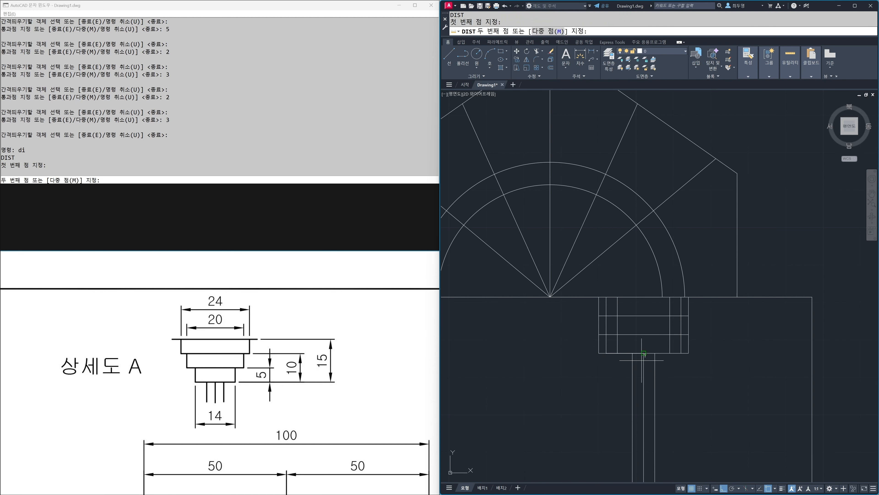
{"action": "left_click", "coordinate": [683, 353]}
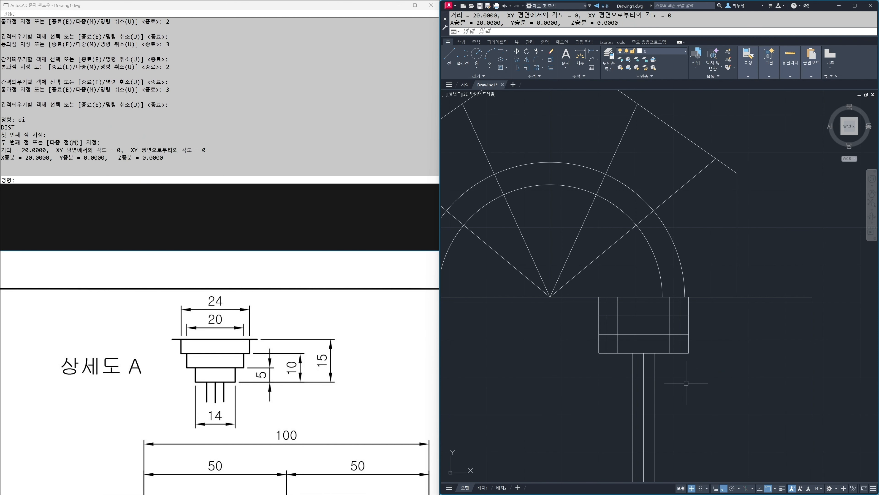
{"action": "key", "text": "Return"}
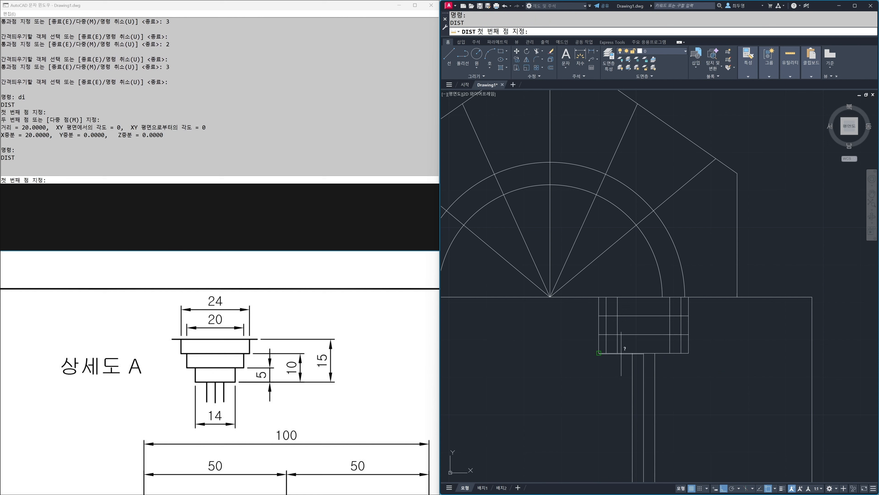
{"action": "left_click", "coordinate": [618, 352]}
{"action": "left_click", "coordinate": [654, 353]}
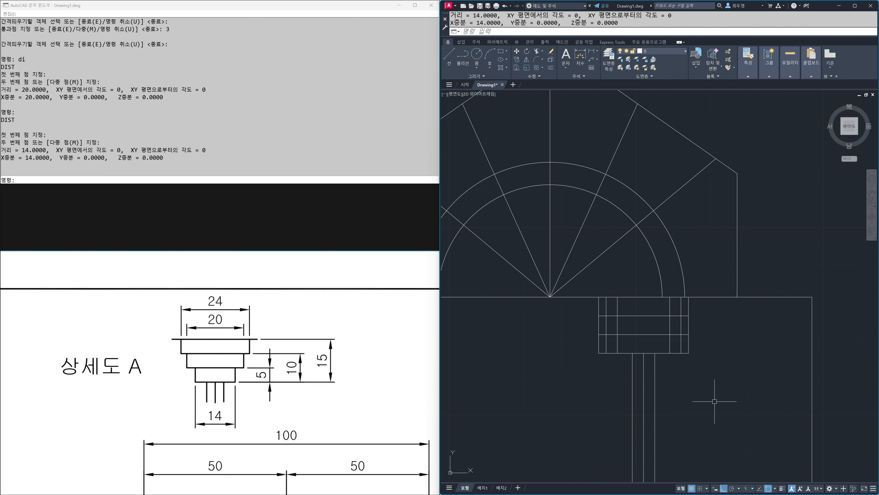
Trim the capital block's outer corners on both sides into three tiers that step inward toward the column.
{"action": "type", "text": "tr"}
{"action": "key", "text": "Return"}
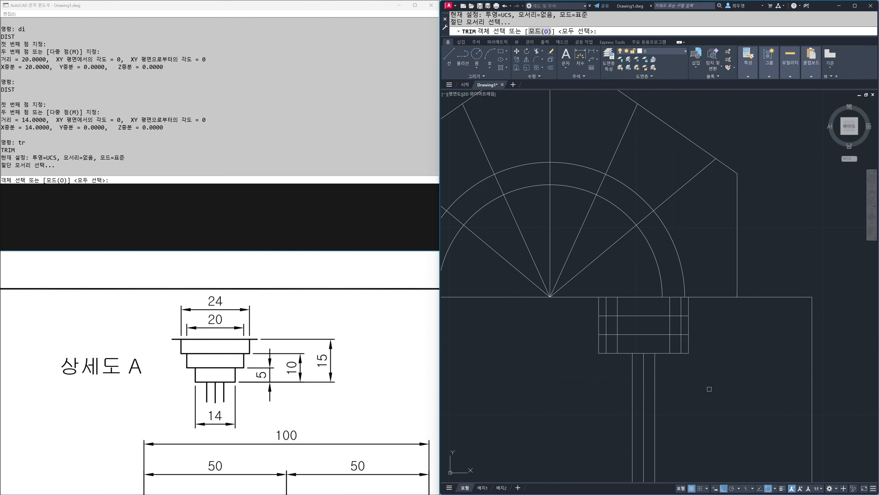
{"action": "left_click", "coordinate": [705, 368]}
{"action": "left_click", "coordinate": [687, 349]}
{"action": "left_click", "coordinate": [689, 358]}
{"action": "left_click", "coordinate": [677, 347]}
{"action": "left_click", "coordinate": [643, 355]}
{"action": "left_click", "coordinate": [602, 362]}
{"action": "left_click", "coordinate": [590, 349]}
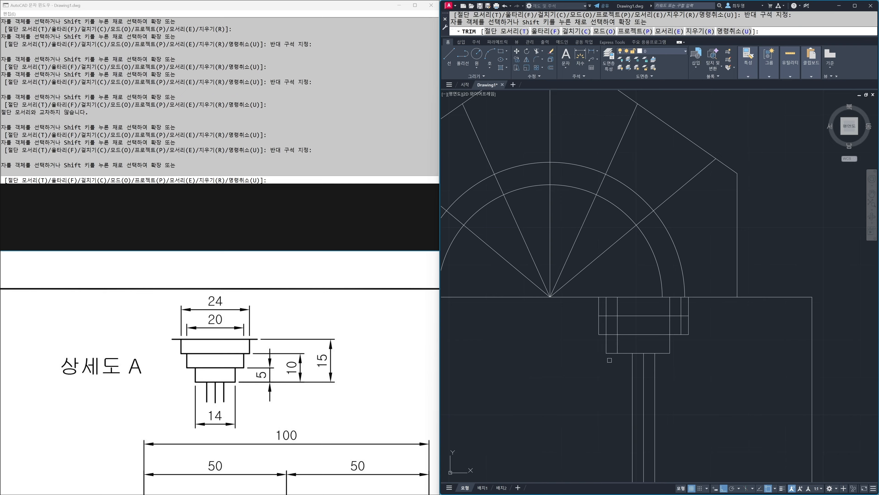
{"action": "left_click", "coordinate": [610, 360]}
{"action": "left_click", "coordinate": [594, 328]}
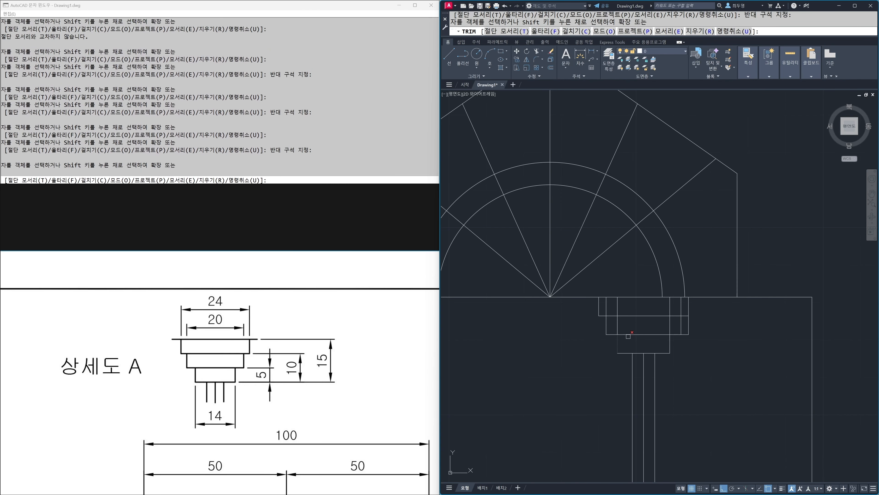
{"action": "left_click", "coordinate": [700, 341]}
{"action": "left_click", "coordinate": [688, 329]}
Trim away the leftover vertical lines inside the capital's top and middle tiers.
{"action": "left_click", "coordinate": [684, 307]}
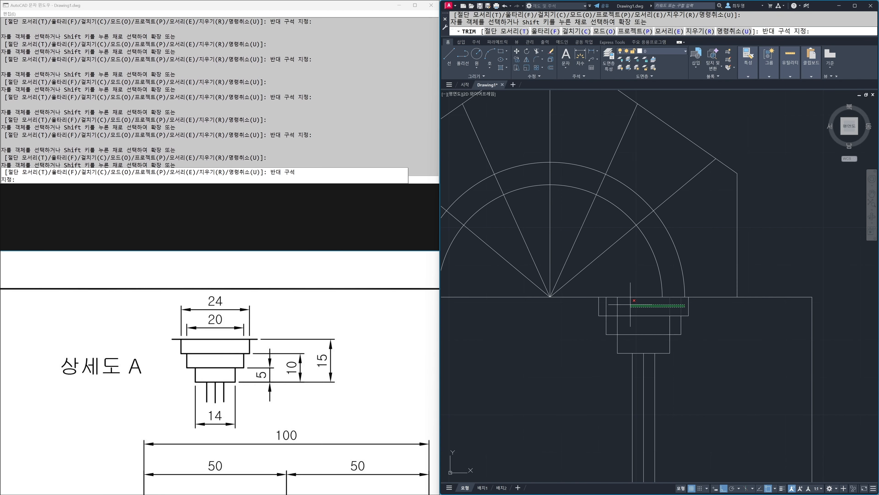
{"action": "left_click", "coordinate": [604, 305]}
{"action": "left_click", "coordinate": [612, 321]}
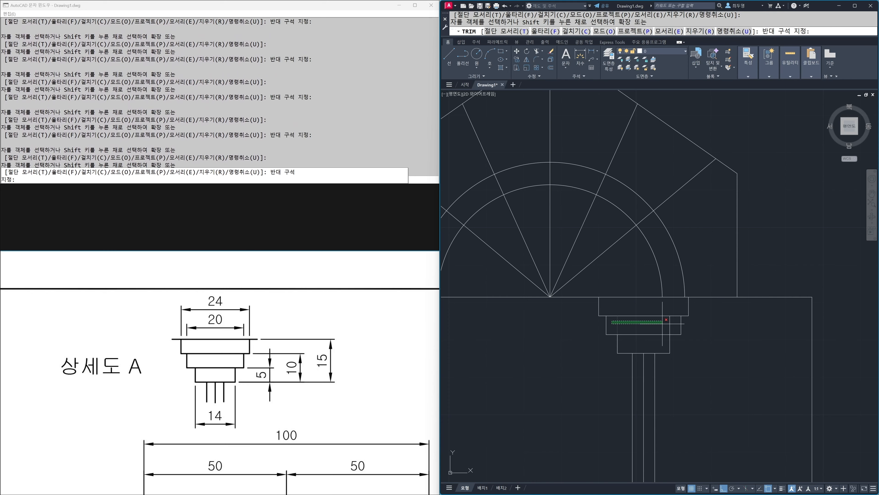
{"action": "left_click", "coordinate": [673, 326]}
{"action": "key", "text": "space"}
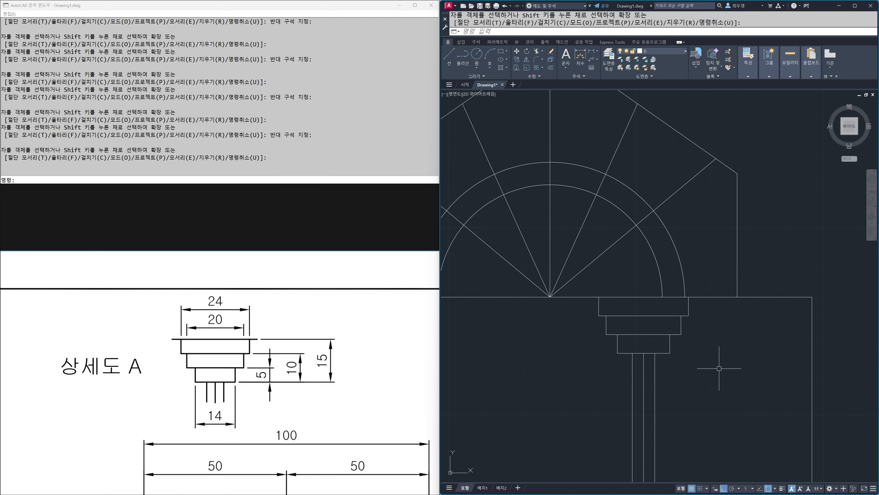
Review the whole facade and examine the arched window's dimensions in the practice drawing.
{"action": "double_click", "coordinate": [351, 363]}
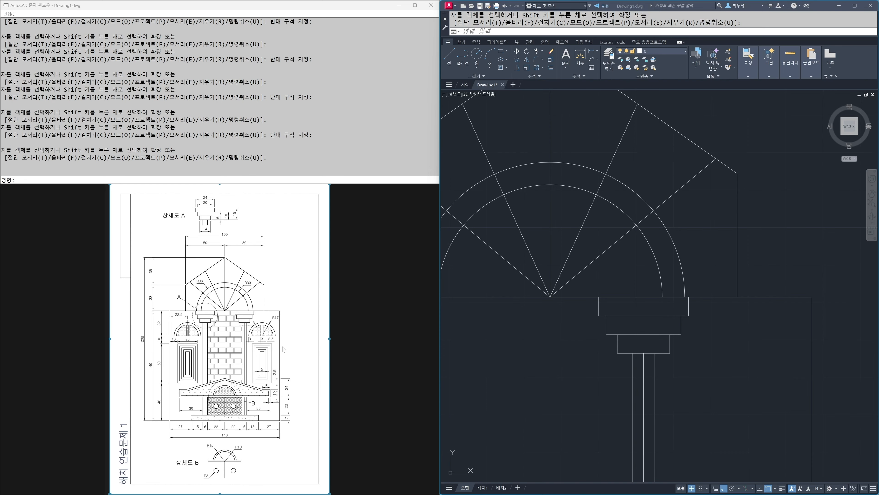
{"action": "left_click", "coordinate": [568, 374]}
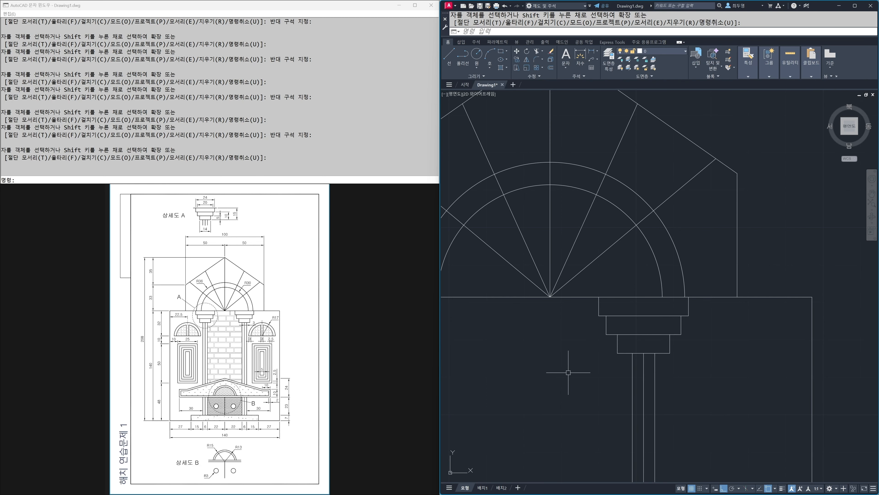
{"action": "type", "text": "z"}
{"action": "key", "text": "Return"}
{"action": "type", "text": "a"}
{"action": "key", "text": "Return"}
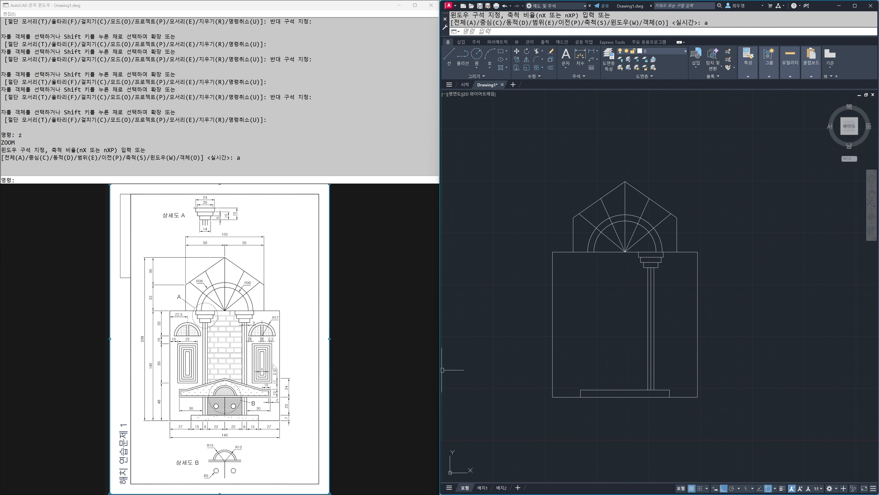
{"action": "scroll", "coordinate": [281, 366], "scroll_direction": "up", "scroll_amount": 4}
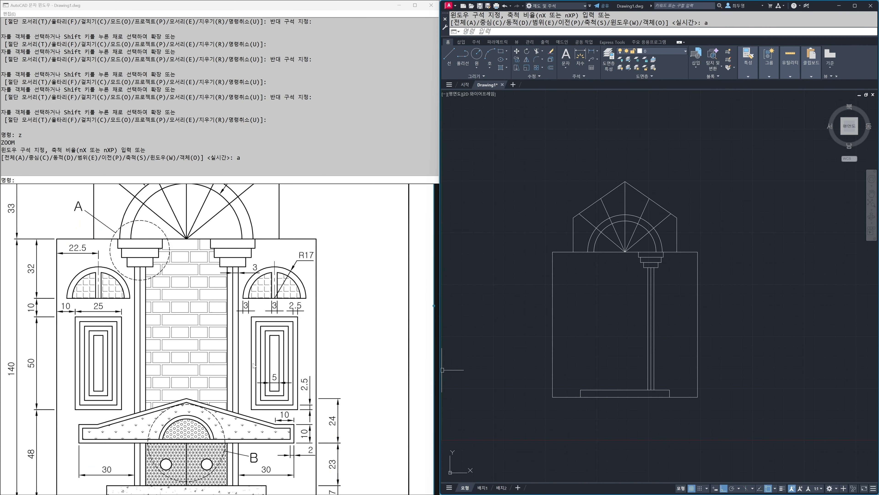
{"action": "scroll", "coordinate": [253, 365], "scroll_direction": "up", "scroll_amount": 2}
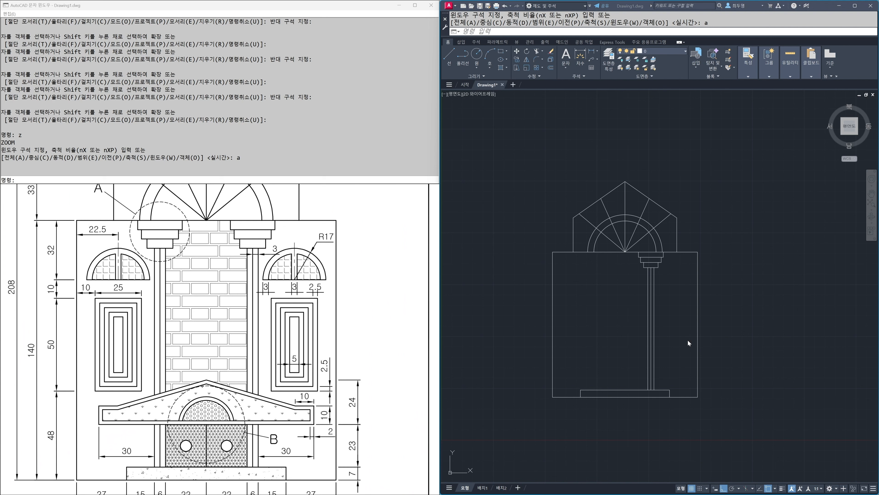
{"action": "scroll", "coordinate": [673, 316], "scroll_direction": "up", "scroll_amount": 4}
{"action": "middle_click_drag", "start_coordinate": [673, 314], "coordinate": [661, 440]}
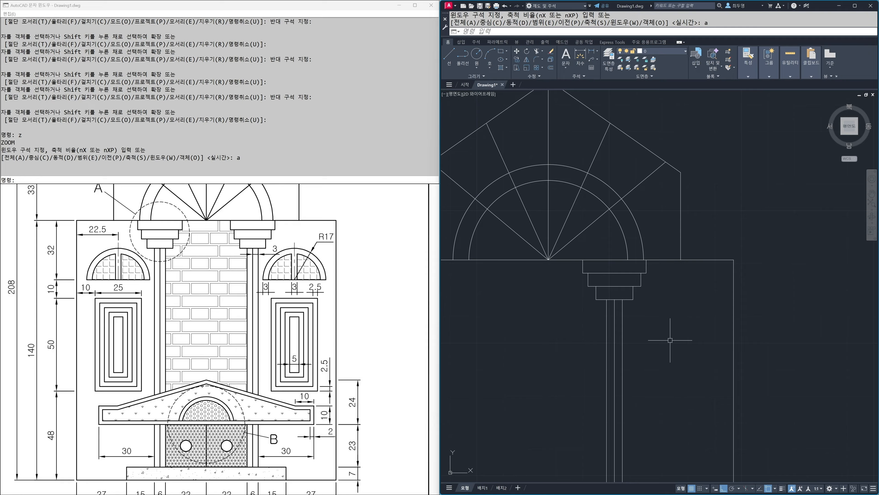
Offset the body's top edge 32 downward and its right edge 22.5 inward to locate the arched window's centre.
{"action": "type", "text": "o"}
{"action": "key", "text": "Return"}
{"action": "key", "text": "Return"}
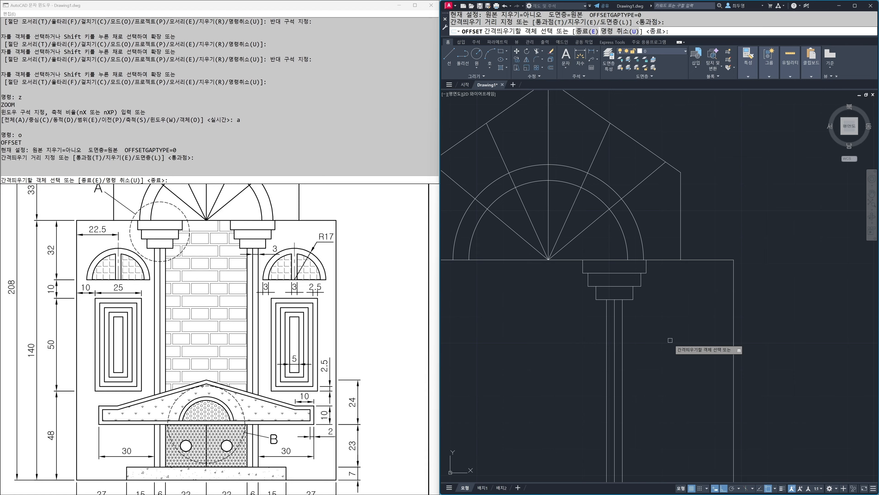
{"action": "left_click", "coordinate": [702, 260]}
{"action": "type", "text": "32"}
{"action": "key", "text": "Return"}
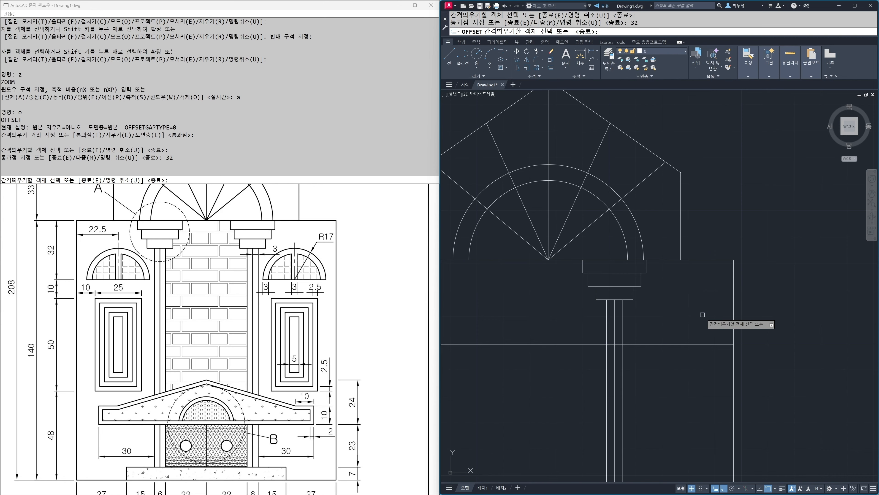
{"action": "left_click", "coordinate": [734, 363]}
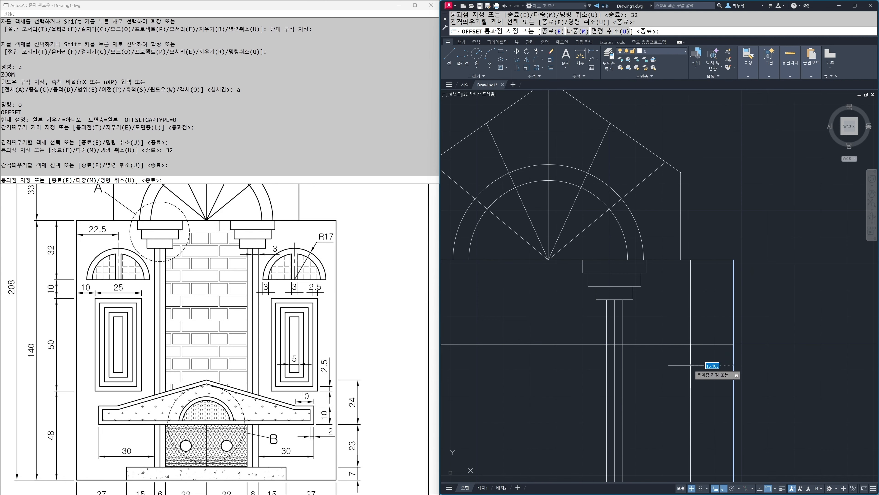
{"action": "type", "text": "22.5"}
{"action": "key", "text": "Return"}
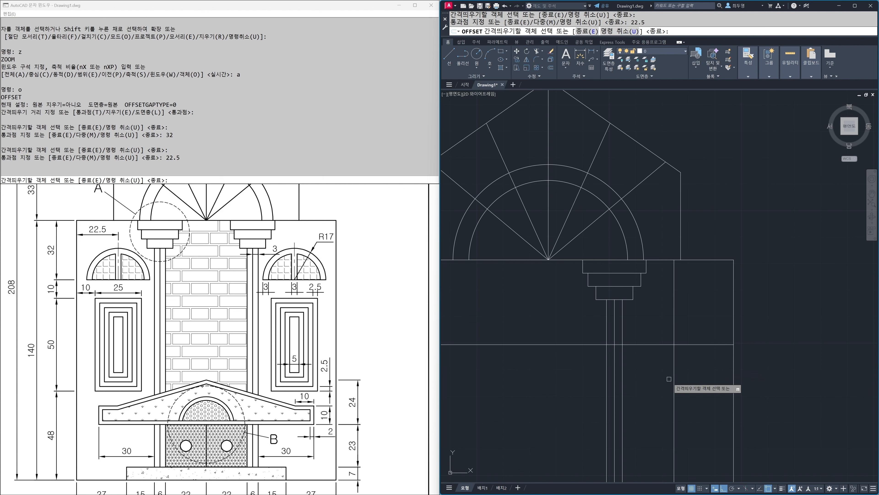
{"action": "key", "text": "Return"}
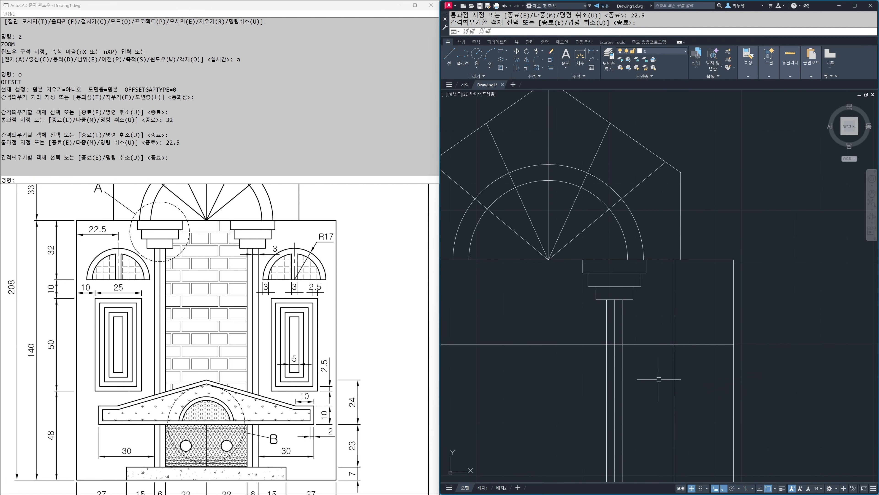
Draw a circle of radius 17 centred on the intersection of the two offset lines.
{"action": "type", "text": "c"}
{"action": "key", "text": "Return"}
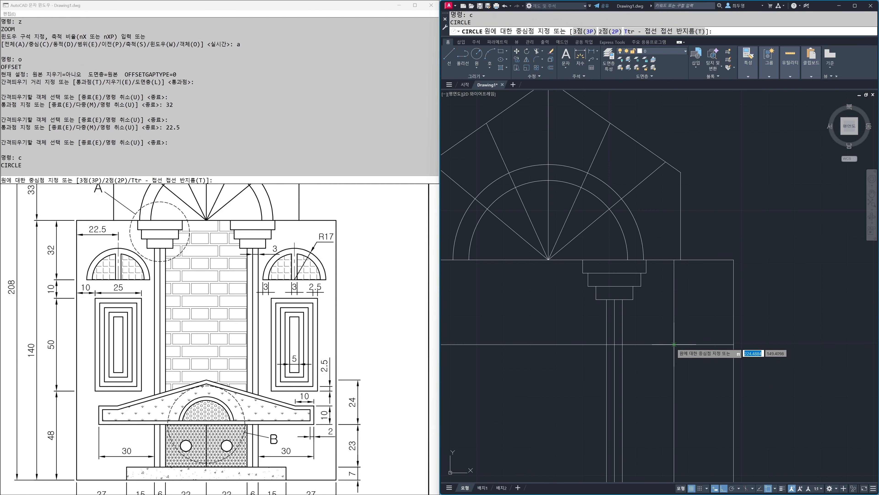
{"action": "left_click", "coordinate": [673, 345]}
{"action": "type", "text": "17"}
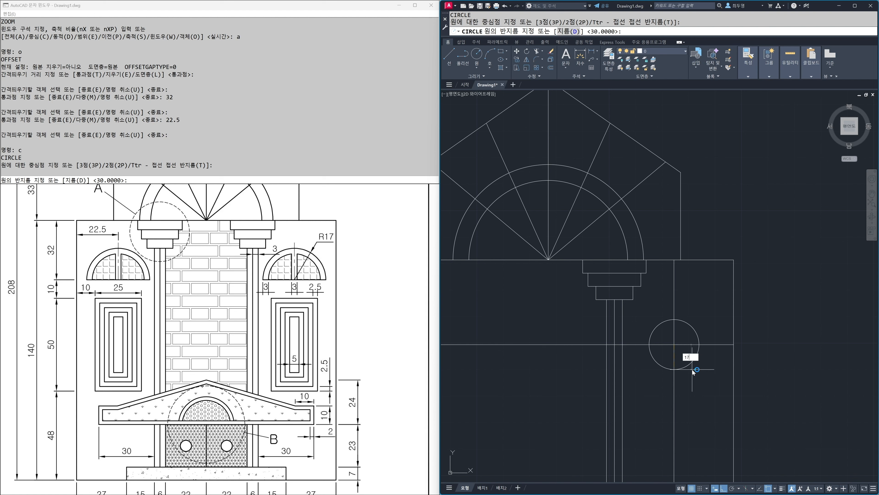
{"action": "key", "text": "Return"}
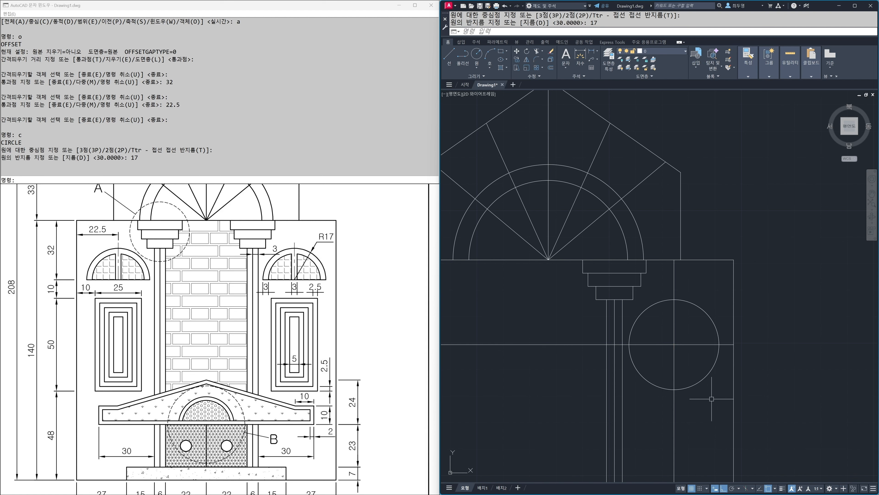
Trim the circle to its upper half, cutting the baseline outside the arch and the centre line below it.
{"action": "key", "text": "Return"}
{"action": "left_click", "coordinate": [716, 389]}
{"action": "left_click", "coordinate": [699, 337]}
{"action": "key", "text": "Return"}
{"action": "left_click", "coordinate": [704, 415]}
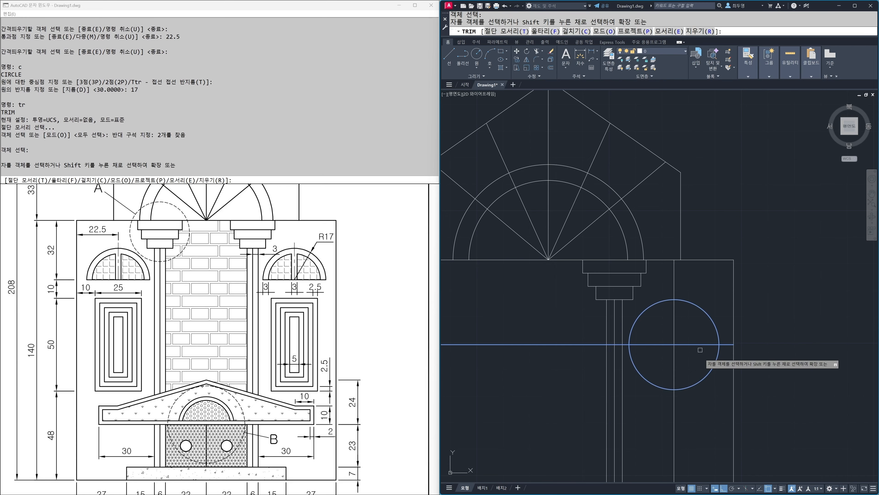
{"action": "left_click", "coordinate": [661, 415]}
{"action": "left_click", "coordinate": [698, 381]}
{"action": "left_click", "coordinate": [696, 378]}
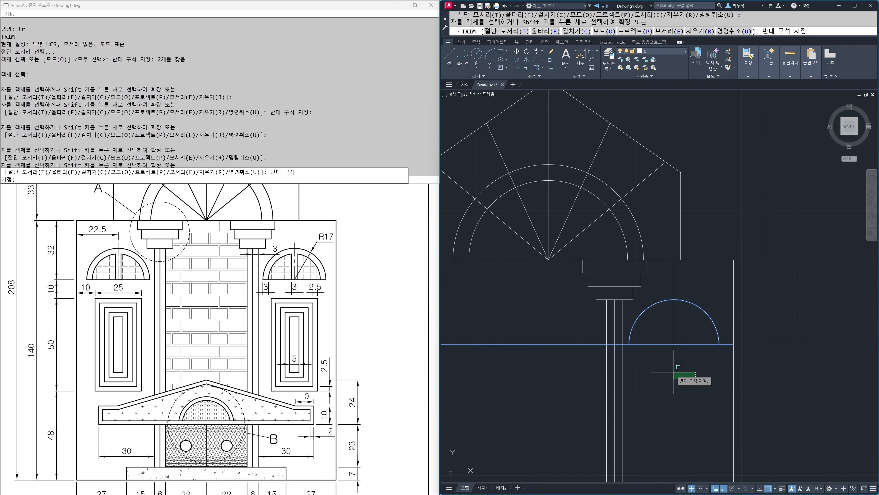
{"action": "left_click", "coordinate": [681, 375]}
{"action": "left_click", "coordinate": [596, 345]}
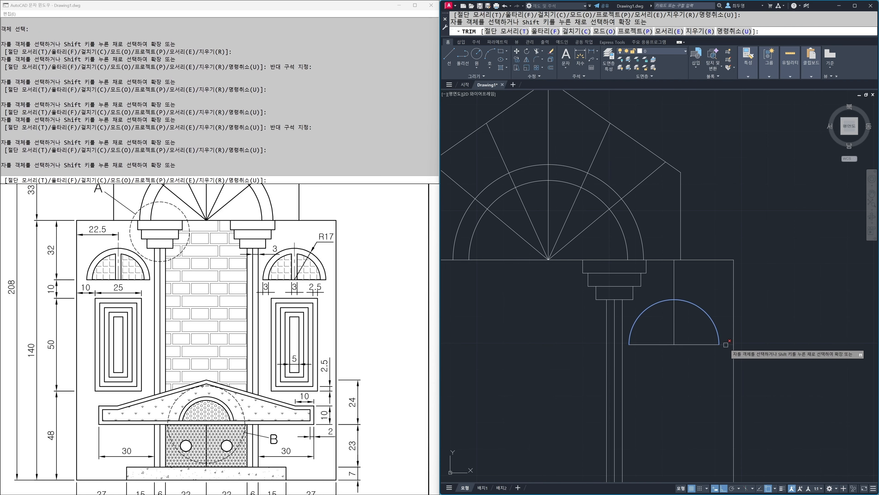
{"action": "left_click", "coordinate": [725, 345]}
{"action": "key", "text": "Return"}
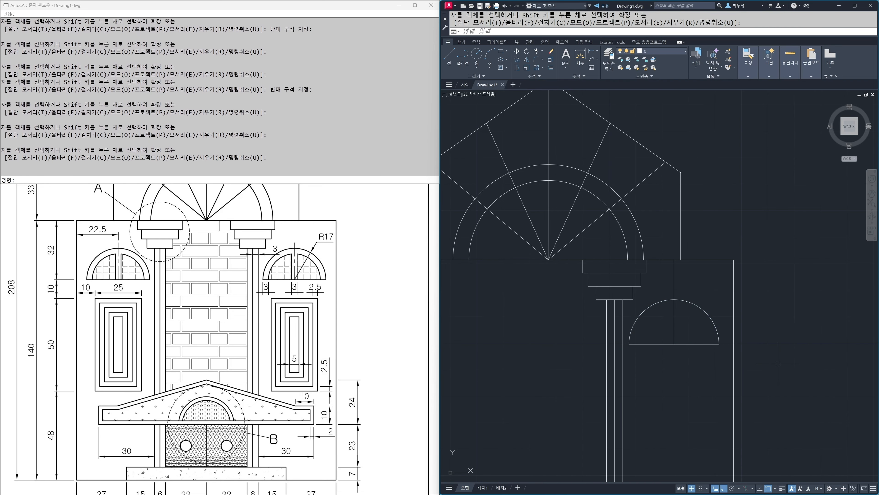
Turn off dynamic input and offset the window's semicircular arch 3 inward.
{"action": "key", "text": "F12"}
{"action": "type", "text": "o"}
{"action": "key", "text": "Return"}
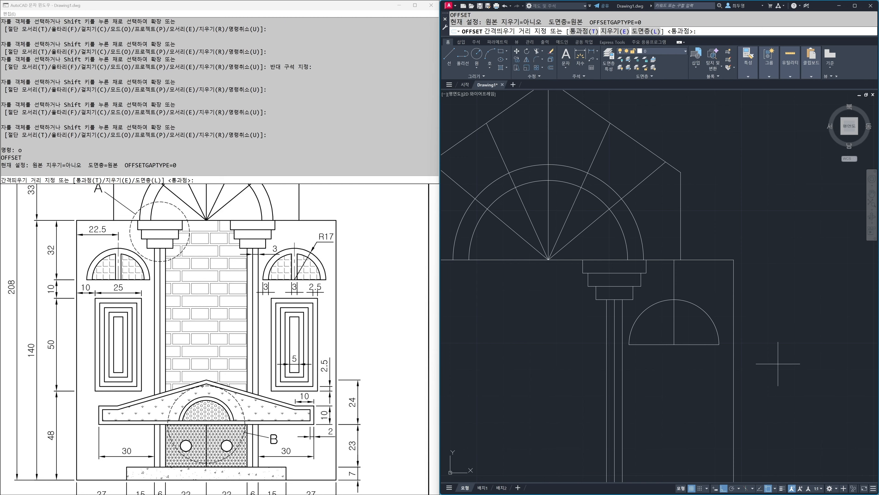
{"action": "type", "text": "3"}
{"action": "key", "text": "Return"}
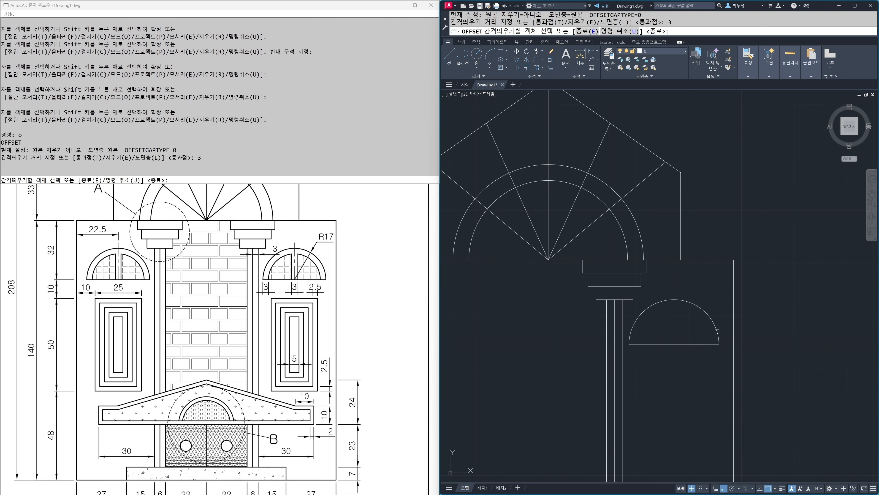
{"action": "left_click", "coordinate": [717, 331]}
{"action": "left_click", "coordinate": [690, 335]}
{"action": "key", "text": "Return"}
Offset the arched window's vertical centre line 1.5 to each side.
{"action": "key", "text": "Return"}
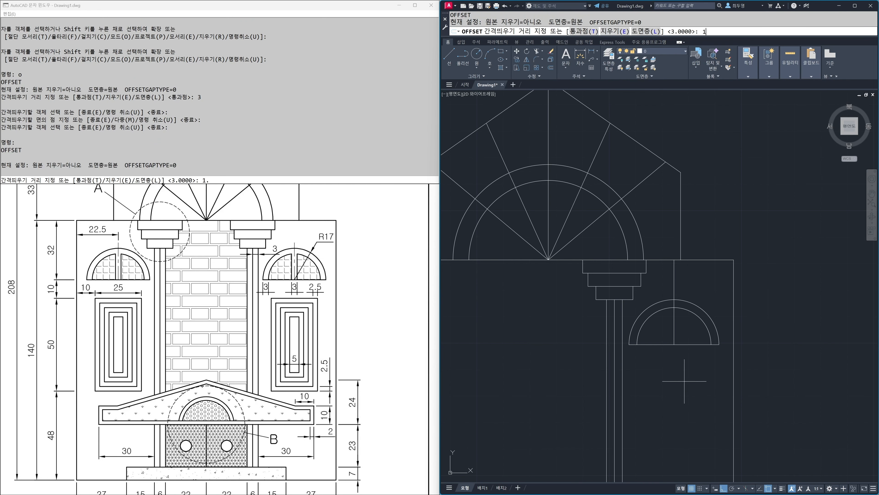
{"action": "type", "text": "1.5"}
{"action": "key", "text": "Return"}
{"action": "left_click", "coordinate": [674, 341]}
{"action": "left_click", "coordinate": [698, 336]}
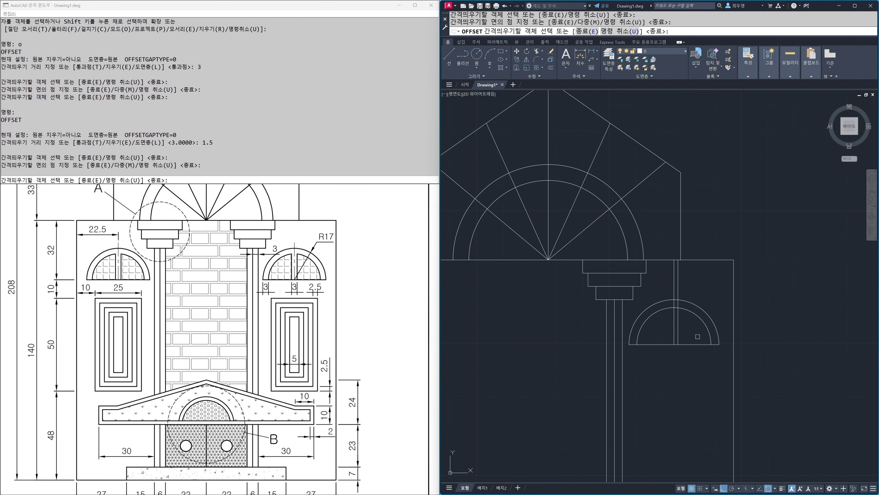
{"action": "left_click", "coordinate": [674, 335]}
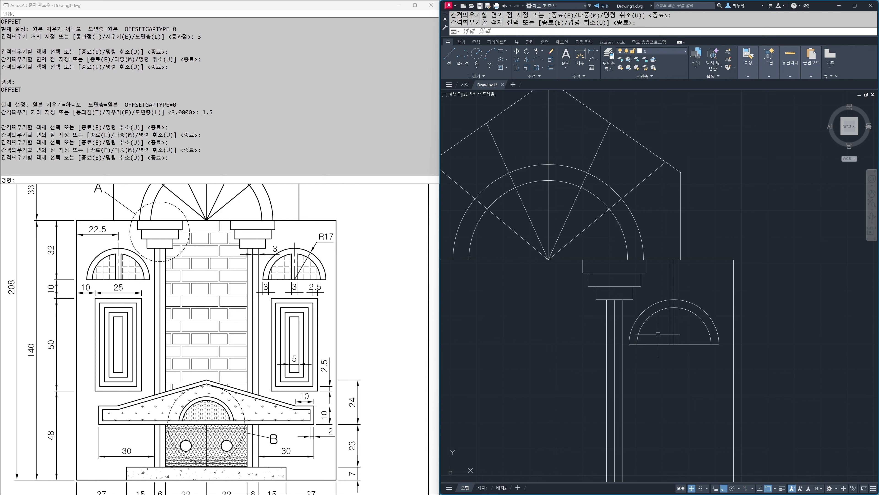
Erase the vertical centre line of the arched window, keeping the two mullion lines beside it.
{"action": "type", "text": "e"}
{"action": "key", "text": "Return"}
{"action": "left_click", "coordinate": [674, 333]}
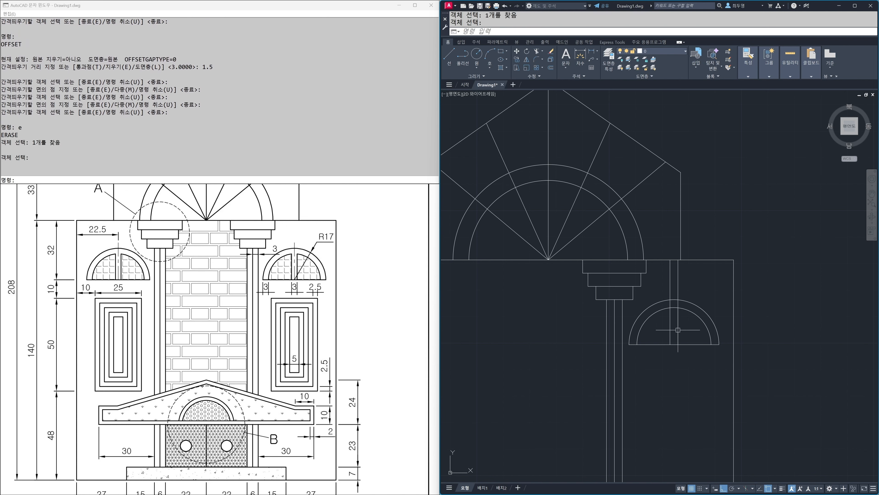
{"action": "key", "text": "Return"}
Trim the two mullion lines above the window's inner arch and cut the piece of inner arch between them.
{"action": "type", "text": "tr"}
{"action": "key", "text": "Return"}
{"action": "left_click", "coordinate": [688, 327]}
{"action": "left_click", "coordinate": [668, 304]}
{"action": "key", "text": "Return"}
{"action": "left_click", "coordinate": [662, 288]}
{"action": "left_click", "coordinate": [685, 284]}
{"action": "left_click", "coordinate": [675, 303]}
{"action": "key", "text": "Return"}
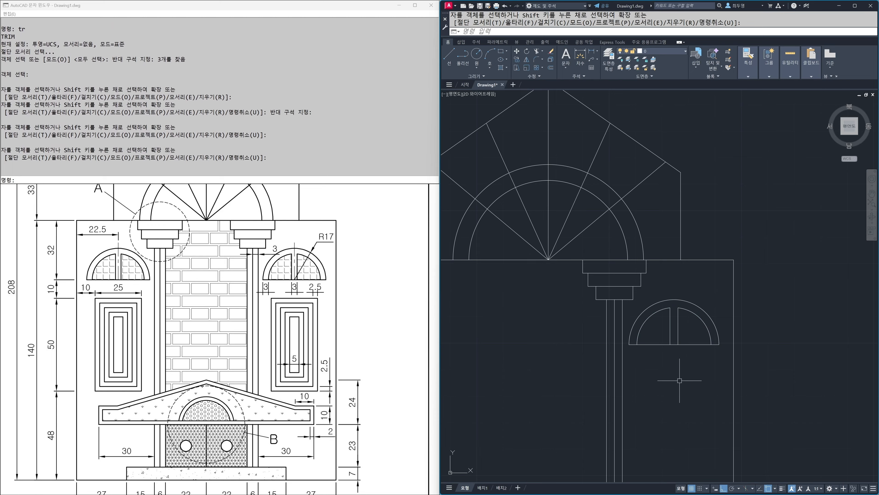
Offset the facade's right edge 10 inward and the arched window's baseline 10 downward as construction lines.
{"action": "scroll", "coordinate": [681, 381], "scroll_direction": "down", "scroll_amount": 2}
{"action": "middle_click_drag", "start_coordinate": [683, 402], "coordinate": [723, 304]}
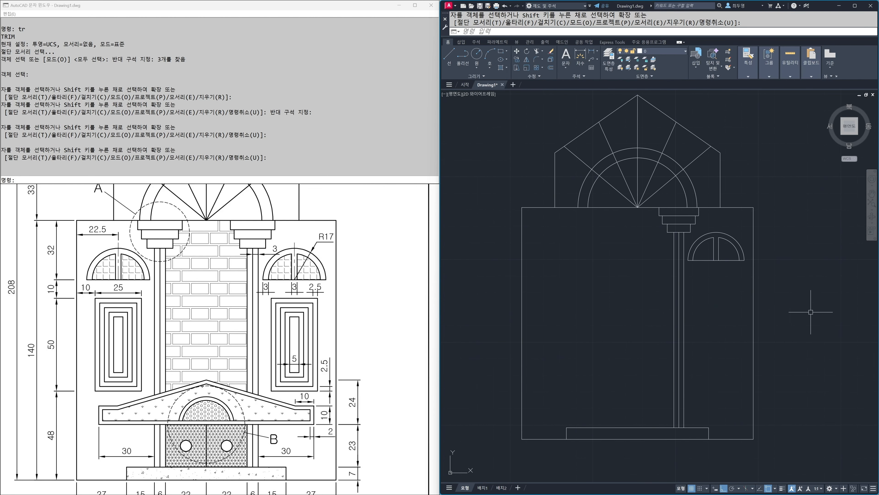
{"action": "type", "text": "o"}
{"action": "key", "text": "Return"}
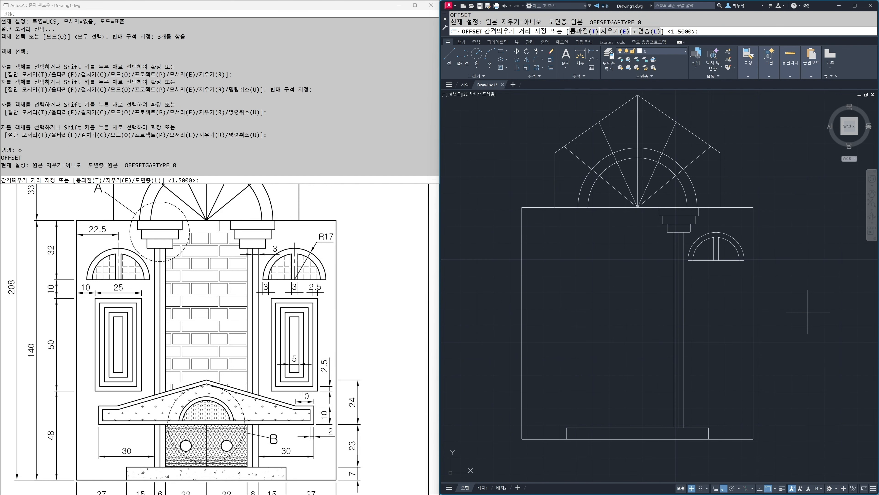
{"action": "type", "text": "10"}
{"action": "key", "text": "Return"}
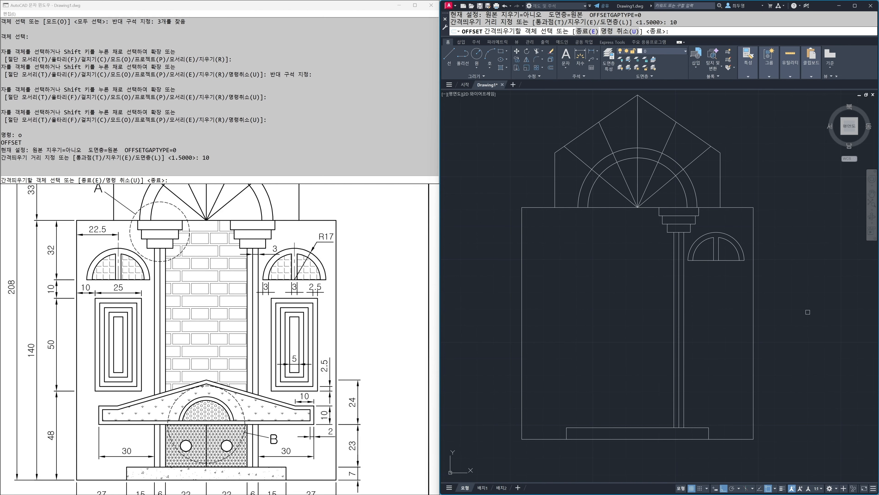
{"action": "left_click", "coordinate": [754, 319]}
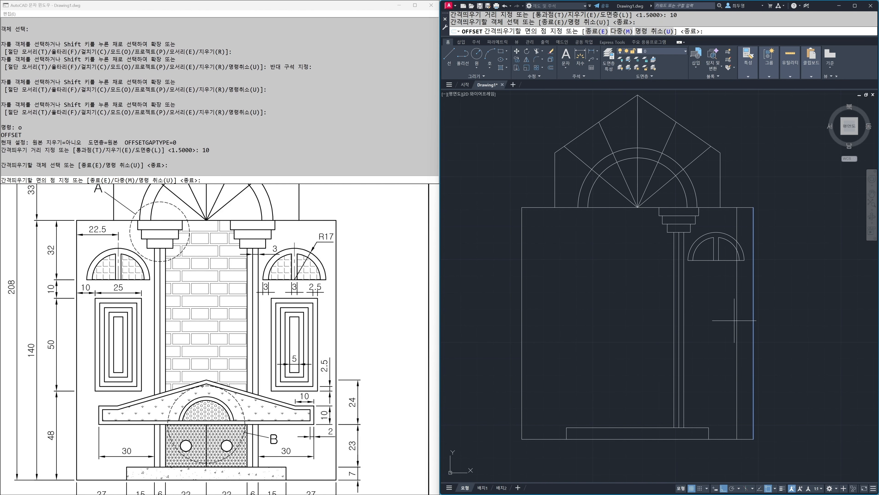
{"action": "left_click", "coordinate": [717, 320]}
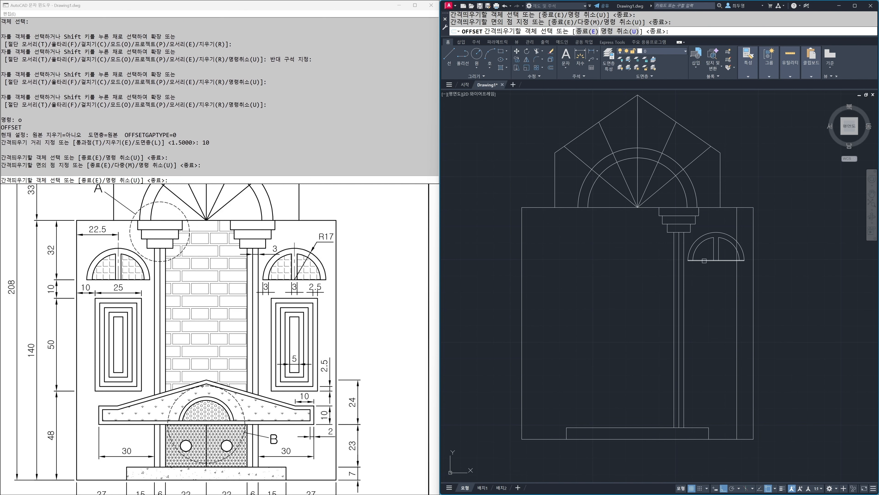
{"action": "left_click", "coordinate": [706, 261]}
{"action": "left_click", "coordinate": [703, 311]}
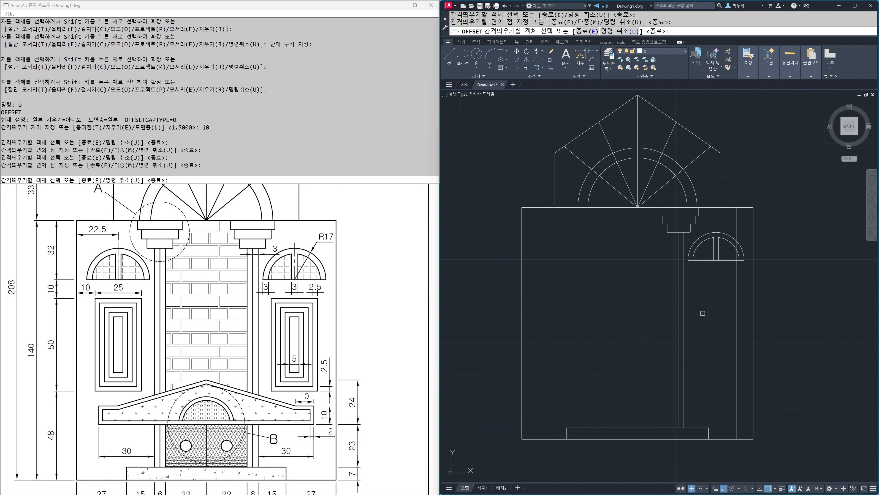
{"action": "key", "text": "Return"}
Draw a rectangle 25 wide and 50 high, down and to the left from the intersection of the two offset lines.
{"action": "type", "text": "rec"}
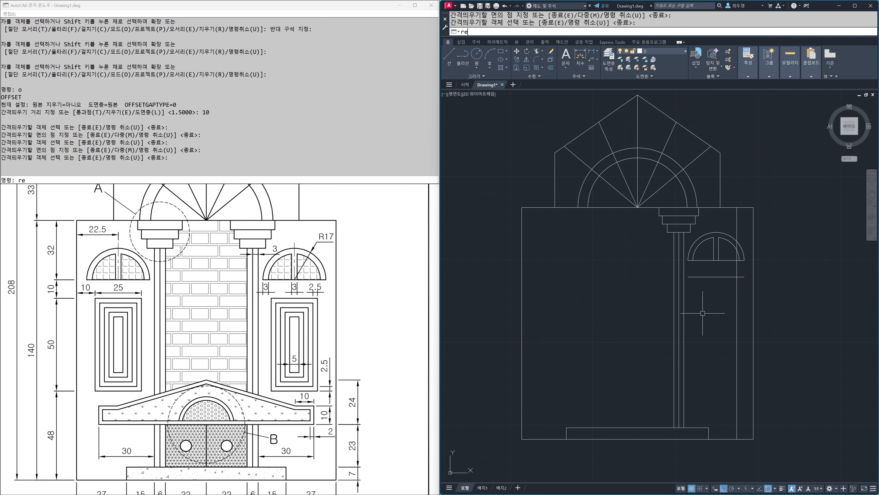
{"action": "key", "text": "Return"}
{"action": "left_click", "coordinate": [737, 277]}
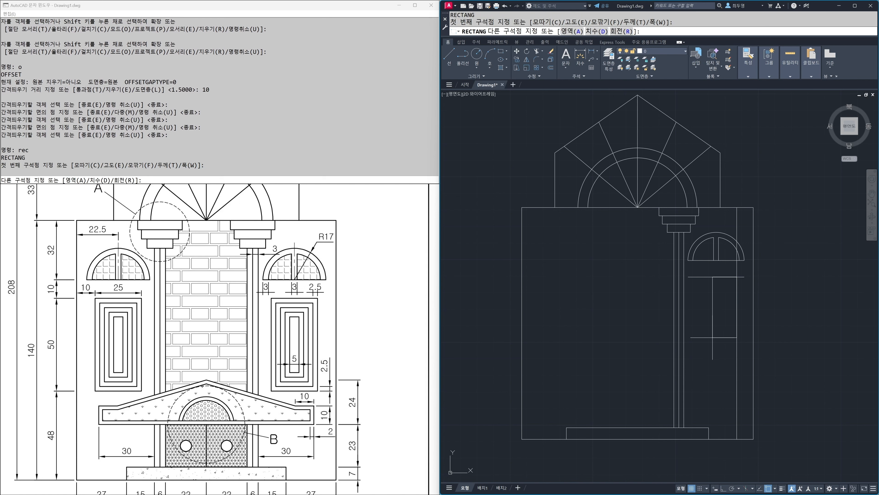
{"action": "key", "text": "Return"}
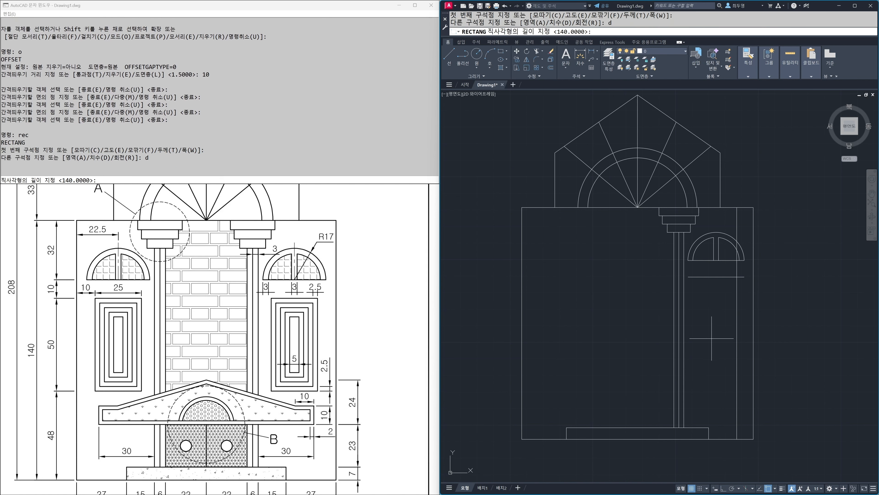
{"action": "type", "text": "25"}
{"action": "key", "text": "Return"}
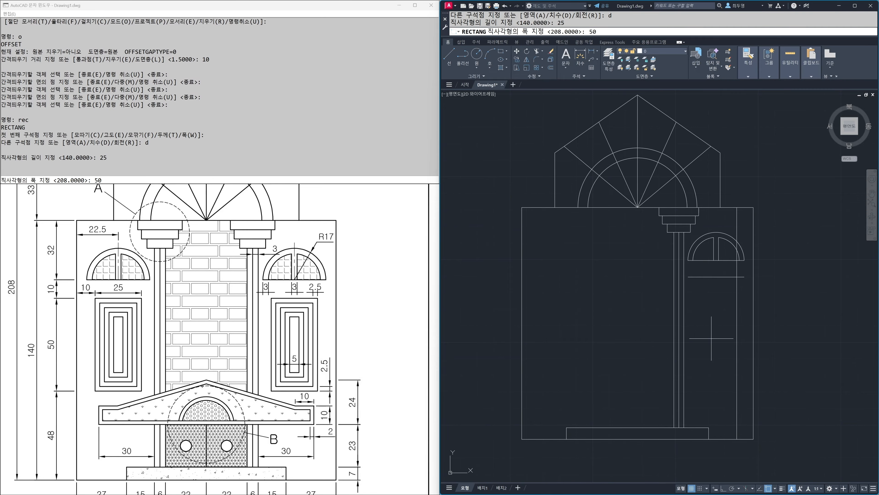
{"action": "key", "text": "Return"}
{"action": "left_click", "coordinate": [711, 337]}
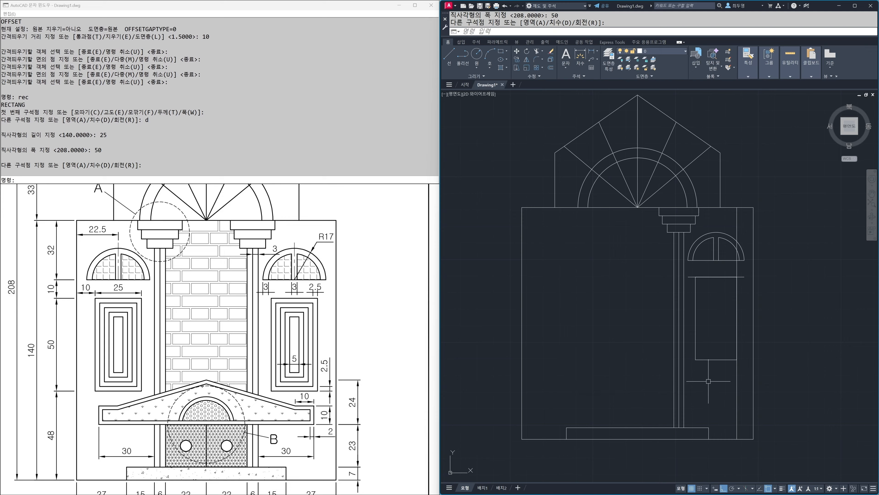
Erase the two construction lines along the top and right side of the 25 by 50 rectangle.
{"action": "type", "text": "e"}
{"action": "key", "text": "Return"}
{"action": "left_click", "coordinate": [735, 381]}
{"action": "left_click", "coordinate": [743, 278]}
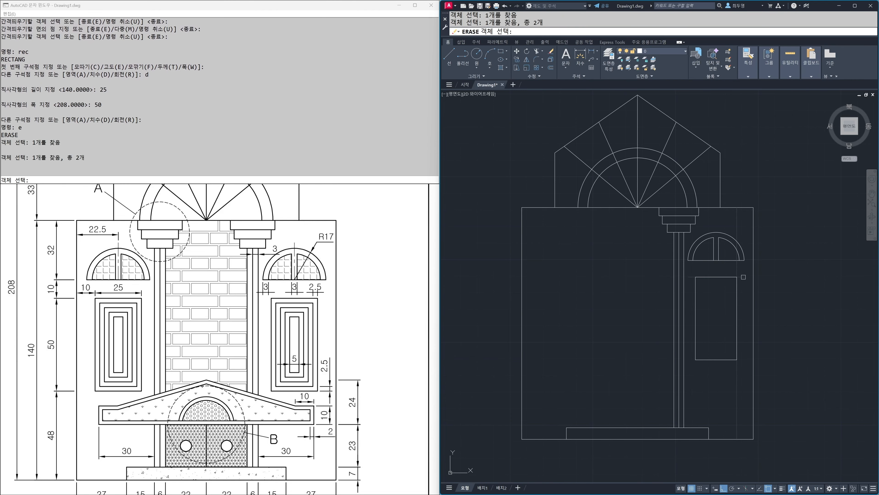
{"action": "key", "text": "Return"}
Offset the rectangular window frame inward by 2.5 four times to make nested rectangles.
{"action": "scroll", "coordinate": [723, 316], "scroll_direction": "up", "scroll_amount": 2}
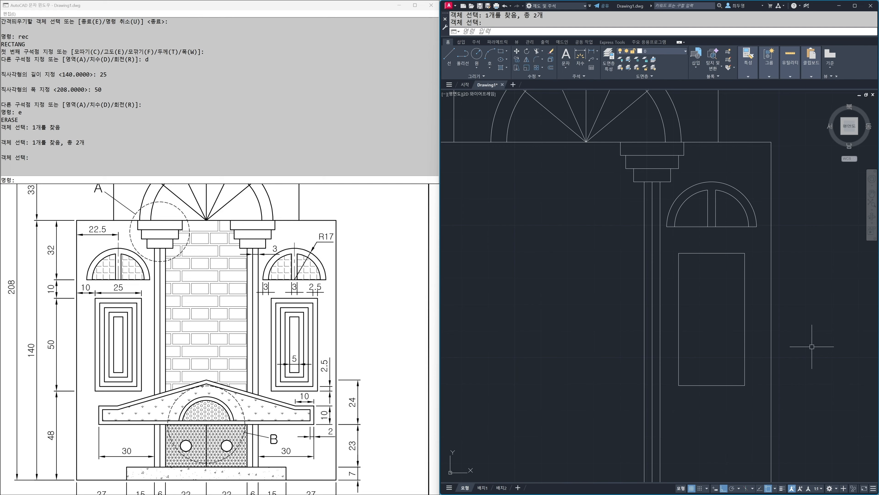
{"action": "type", "text": "o"}
{"action": "key", "text": "Return"}
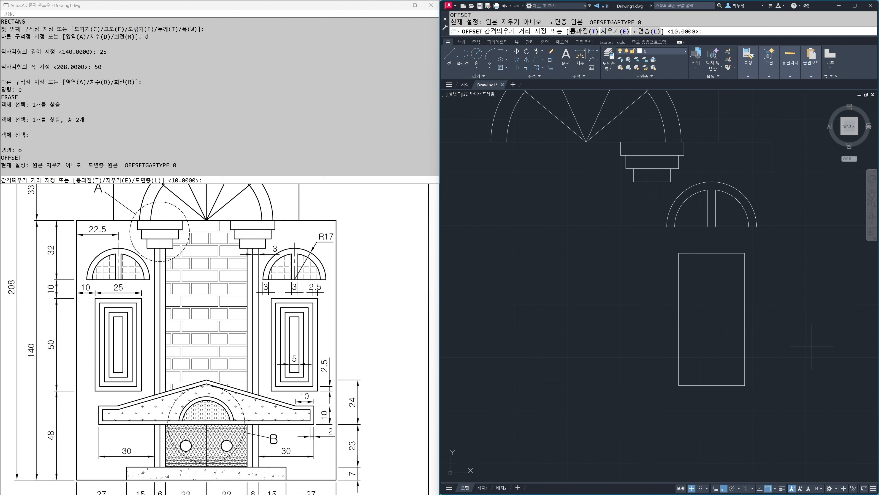
{"action": "type", "text": "2.5"}
{"action": "key", "text": "Return"}
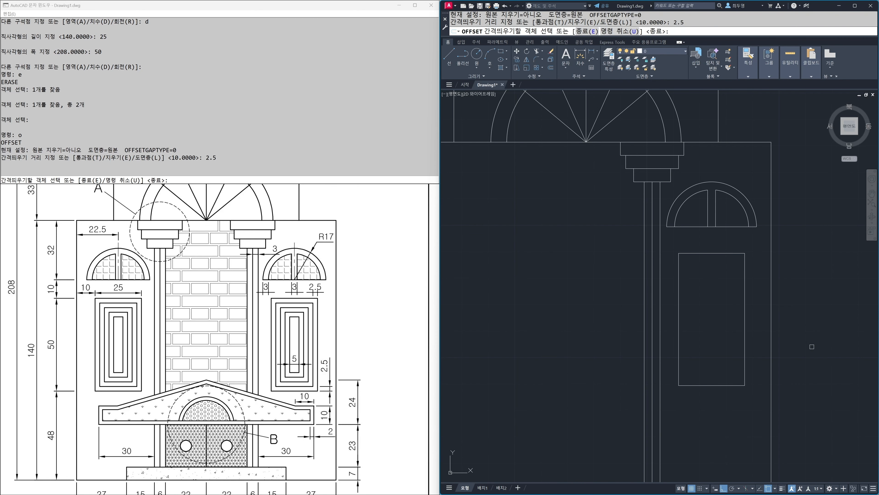
{"action": "left_click", "coordinate": [745, 347]}
{"action": "left_click", "coordinate": [729, 348]}
{"action": "left_click", "coordinate": [738, 347]}
{"action": "left_click", "coordinate": [729, 348]}
{"action": "left_click", "coordinate": [732, 347]}
{"action": "left_click", "coordinate": [727, 347]}
{"action": "left_click", "coordinate": [725, 348]}
{"action": "left_click", "coordinate": [724, 347]}
{"action": "key", "text": "Return"}
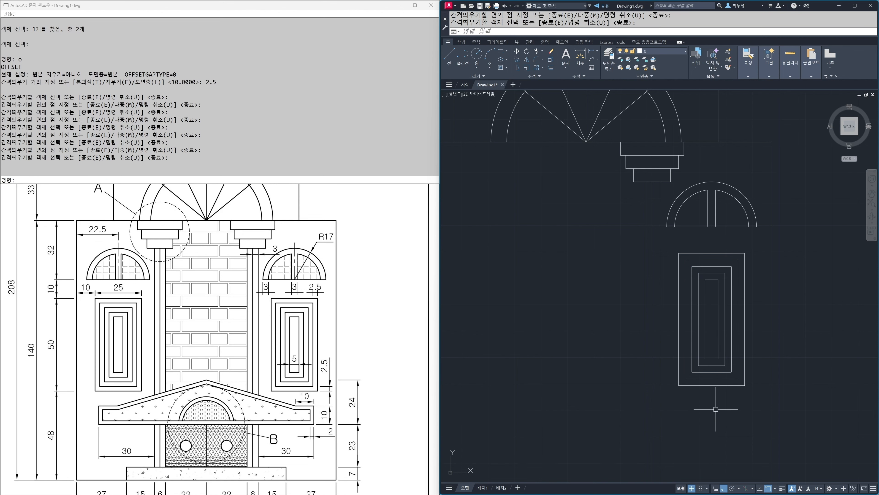
Measure the width of the innermost window rectangle along its bottom edge.
{"action": "type", "text": "DI"}
{"action": "key", "text": "Return"}
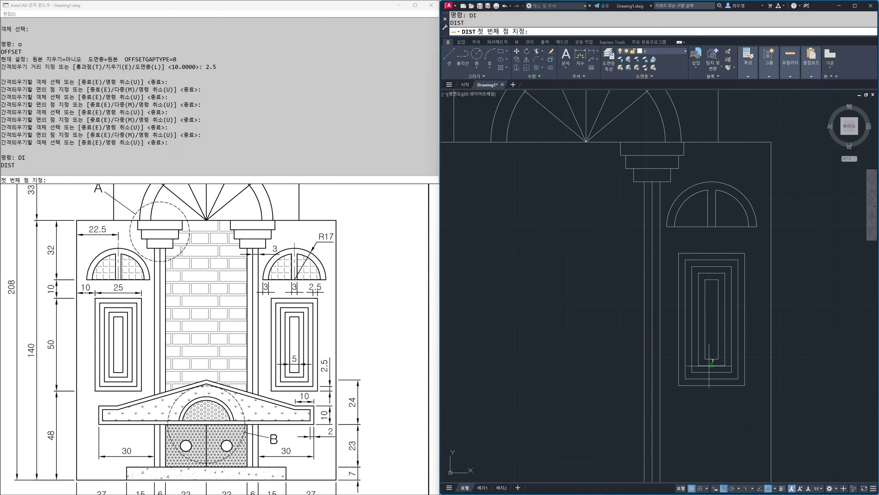
{"action": "left_click", "coordinate": [705, 359]}
{"action": "left_click", "coordinate": [718, 359]}
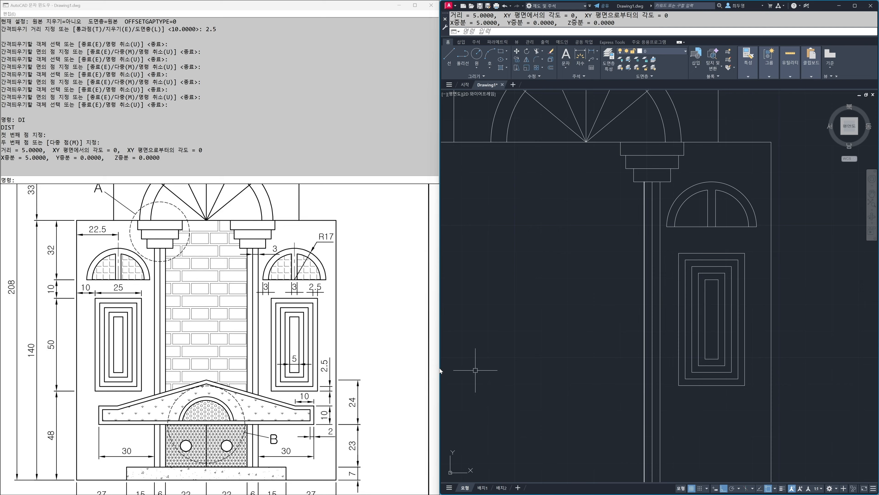
Mirror the right column, stepped capital, arched window and rectangular window about the facade's vertical centre line, keeping the originals.
{"action": "scroll", "coordinate": [293, 358], "scroll_direction": "down", "scroll_amount": 3}
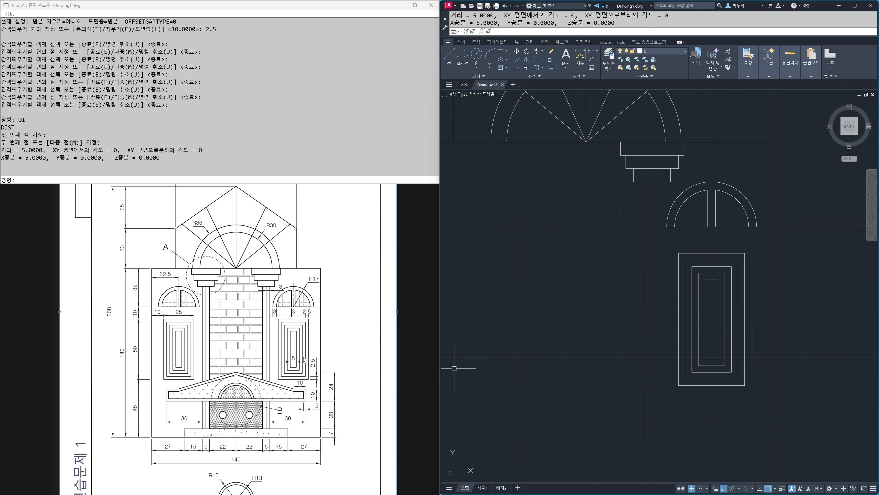
{"action": "left_click_drag", "start_coordinate": [305, 361], "coordinate": [301, 385]}
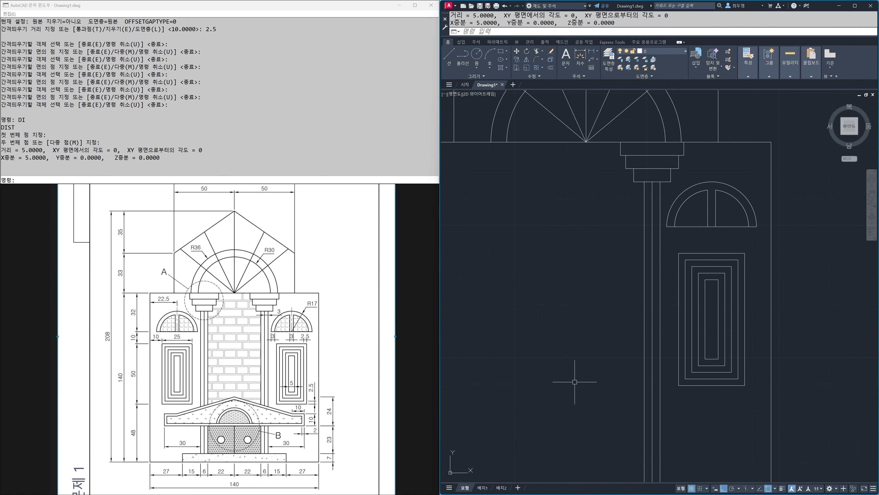
{"action": "scroll", "coordinate": [588, 366], "scroll_direction": "down", "scroll_amount": 3}
{"action": "scroll", "coordinate": [647, 356], "scroll_direction": "up", "scroll_amount": 1}
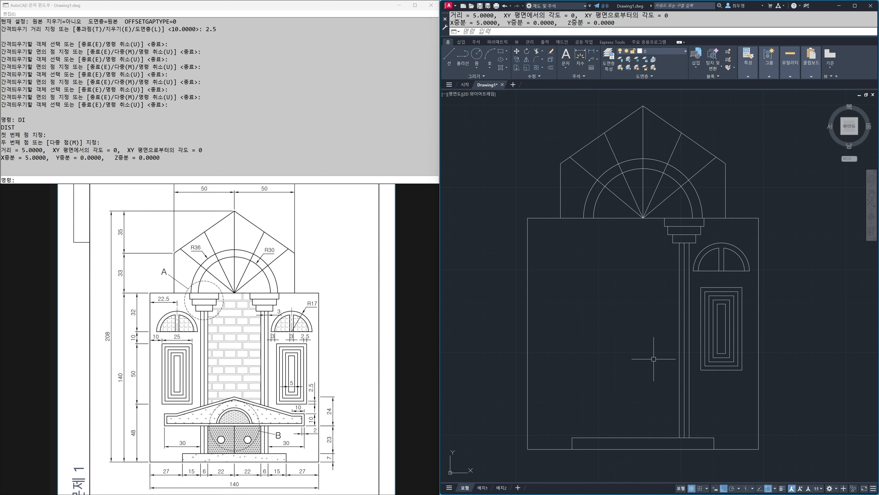
{"action": "middle_click_drag", "start_coordinate": [660, 363], "coordinate": [664, 359]}
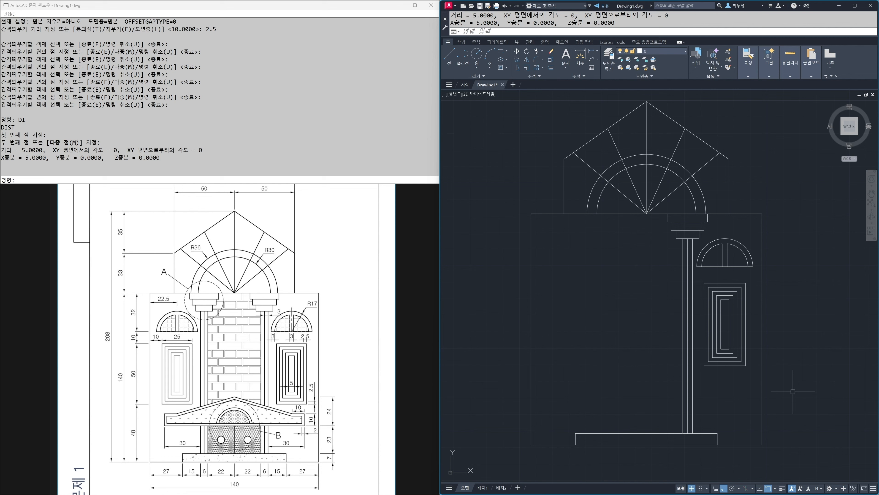
{"action": "type", "text": "mi"}
{"action": "key", "text": "Return"}
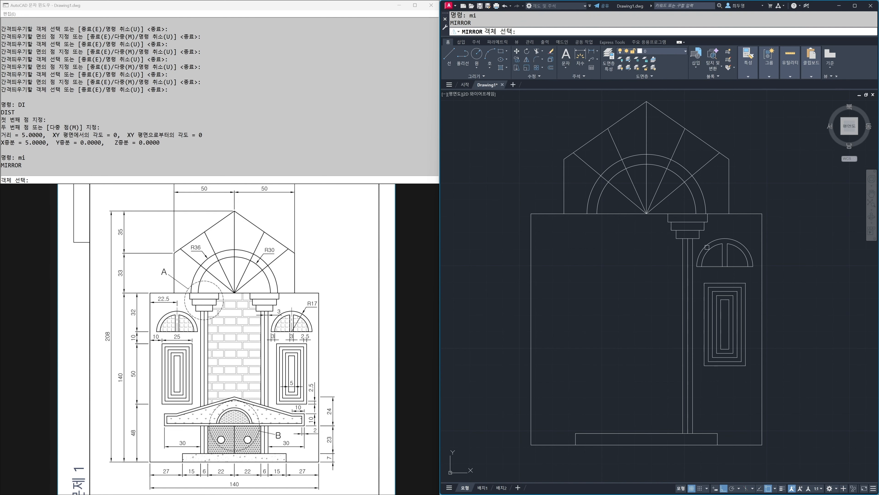
{"action": "left_click", "coordinate": [663, 209]}
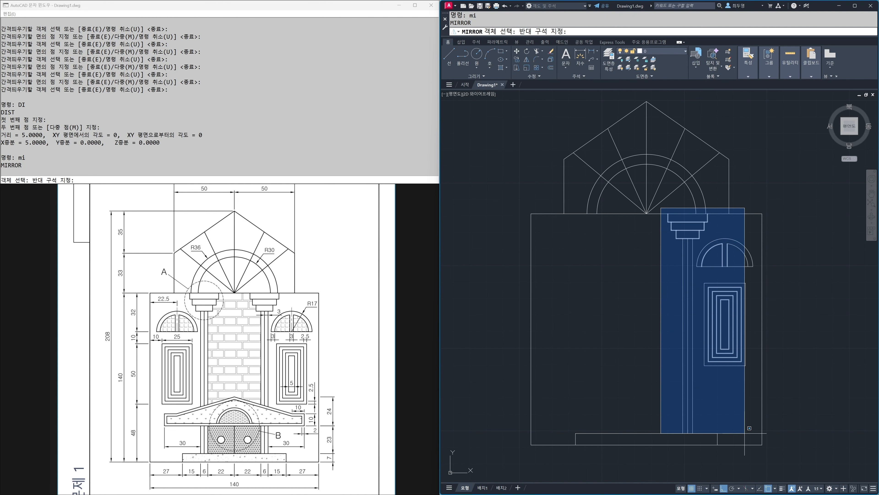
{"action": "left_click", "coordinate": [755, 439]}
{"action": "key", "text": "Return"}
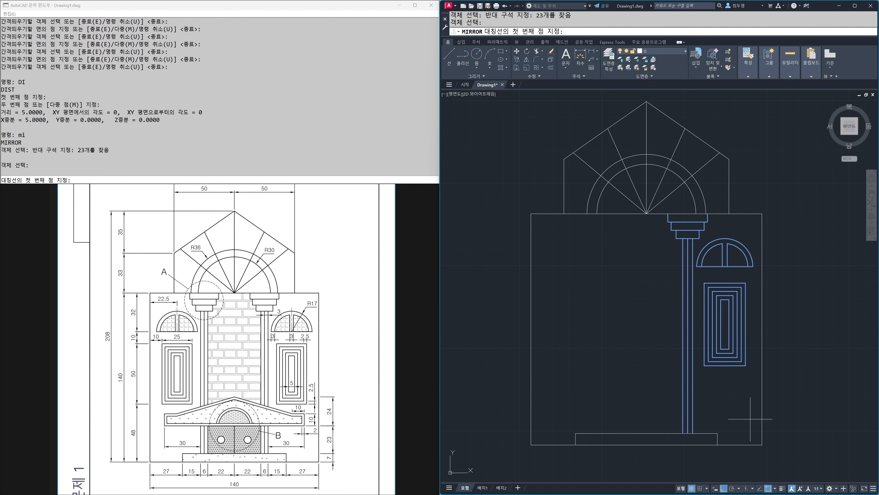
{"action": "left_click", "coordinate": [646, 214]}
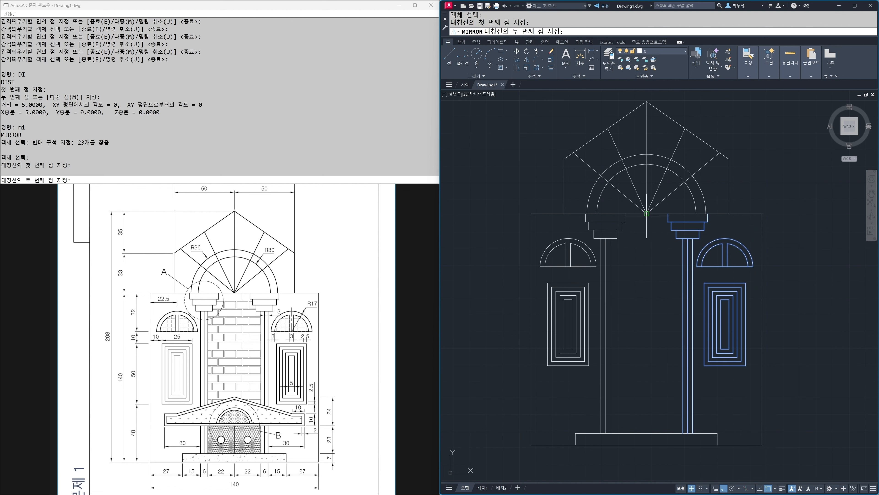
{"action": "left_click", "coordinate": [647, 346]}
{"action": "key", "text": "Return"}
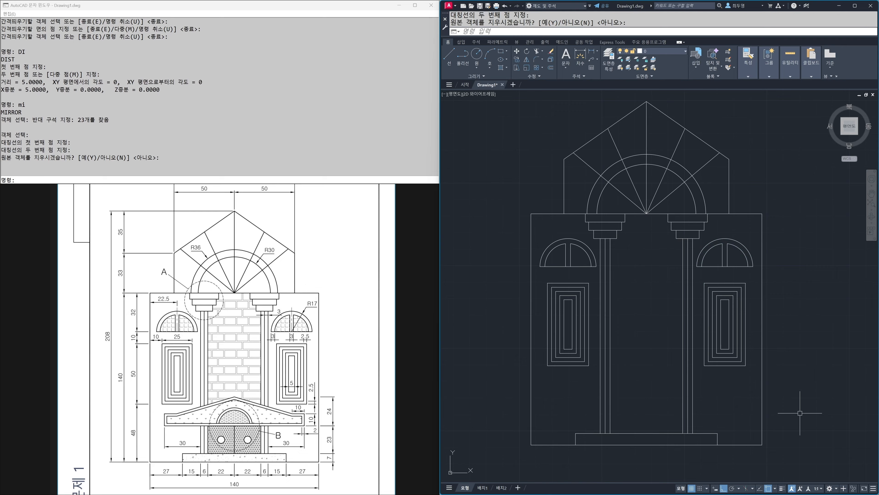
Offset the facade's bottom line upward by 30, and the resulting line upward by another 24, for the canopy's bottom and peak heights.
{"action": "scroll", "coordinate": [257, 359], "scroll_direction": "up", "scroll_amount": 5}
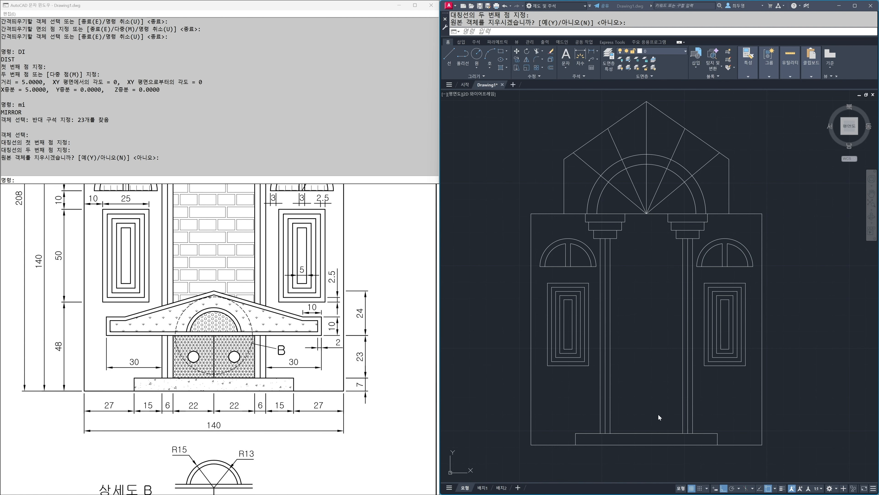
{"action": "middle_click_drag", "start_coordinate": [662, 395], "coordinate": [667, 365]}
{"action": "scroll", "coordinate": [623, 362], "scroll_direction": "up", "scroll_amount": 1}
{"action": "scroll", "coordinate": [619, 365], "scroll_direction": "up", "scroll_amount": 1}
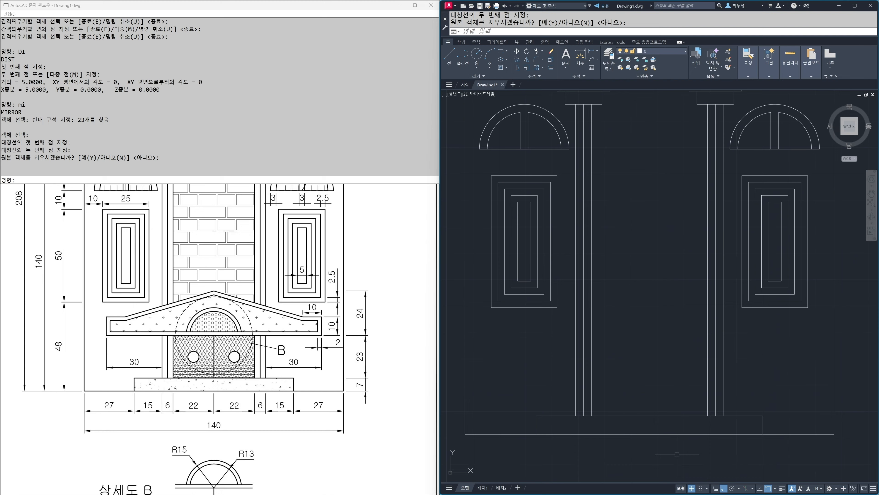
{"action": "type", "text": "o"}
{"action": "key", "text": "Return"}
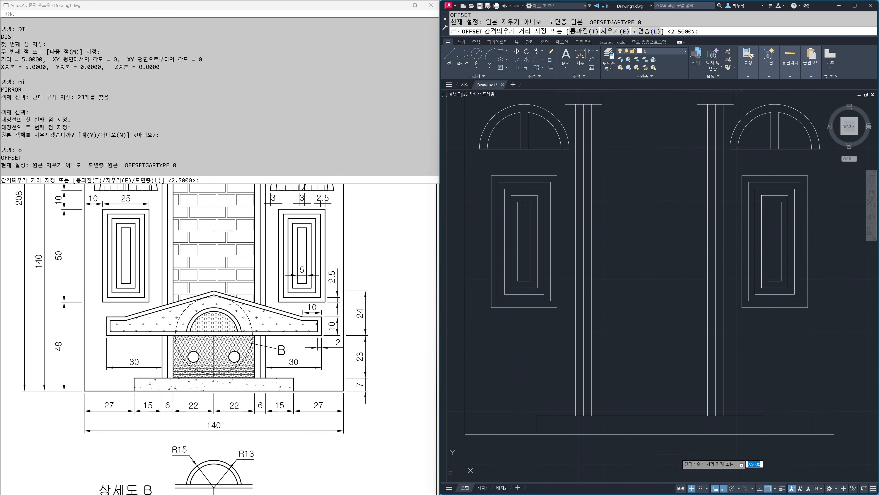
{"action": "type", "text": "t"}
{"action": "key", "text": "Return"}
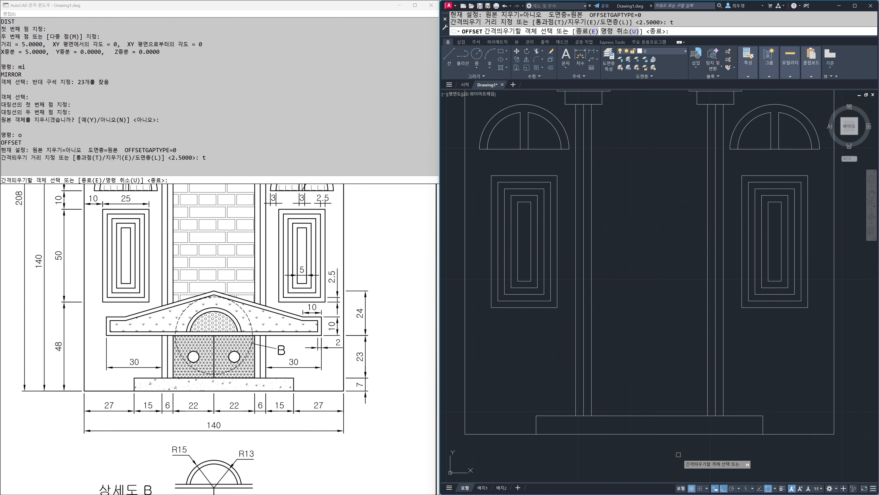
{"action": "left_click", "coordinate": [793, 434]}
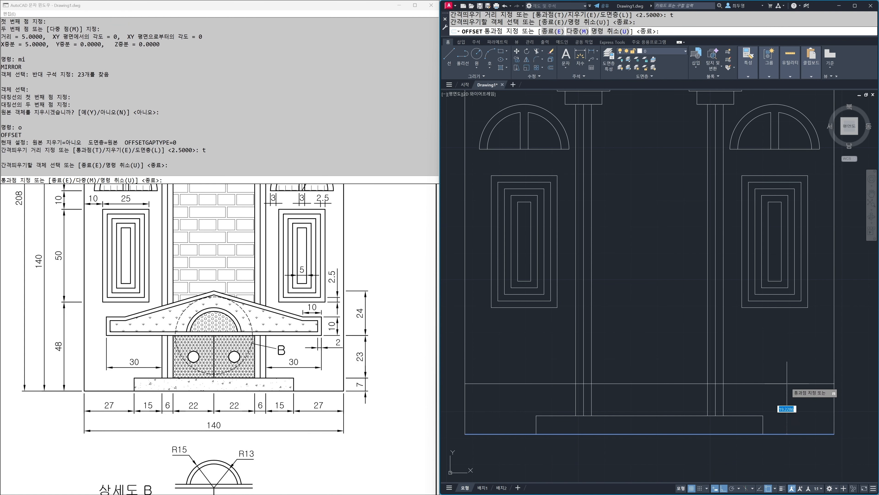
{"action": "type", "text": "30"}
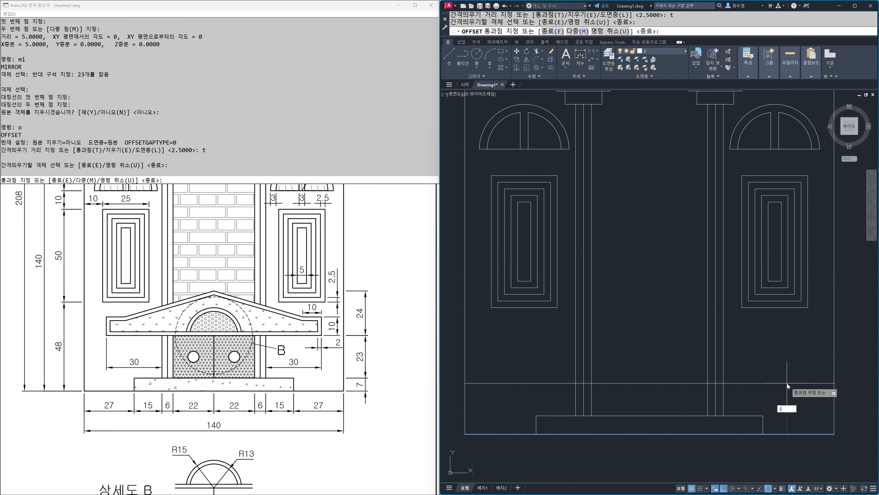
{"action": "key", "text": "Return"}
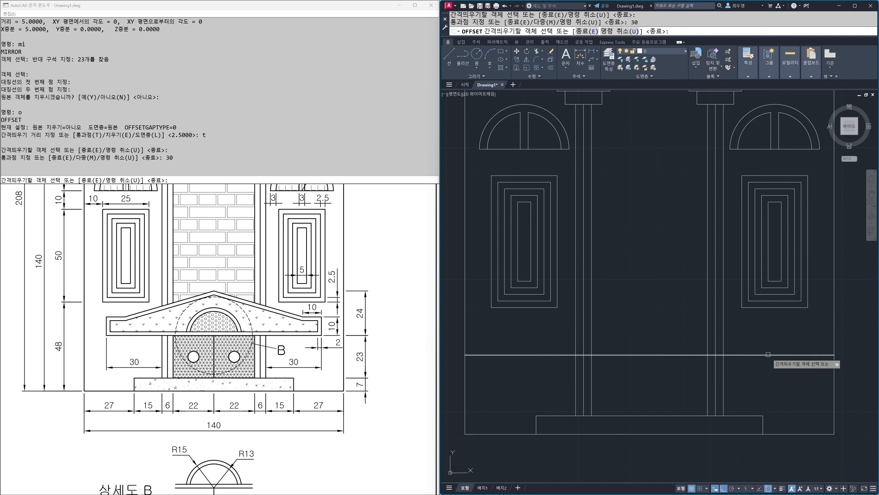
{"action": "left_click", "coordinate": [775, 355]}
{"action": "type", "text": "24"}
{"action": "key", "text": "Return"}
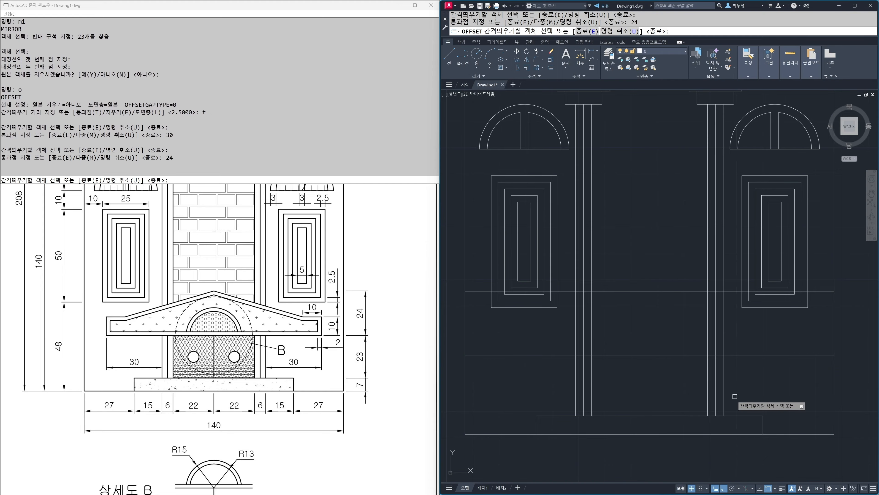
Offset the outer edge of the right column and of the left column outward by 30 each.
{"action": "left_click", "coordinate": [724, 397]}
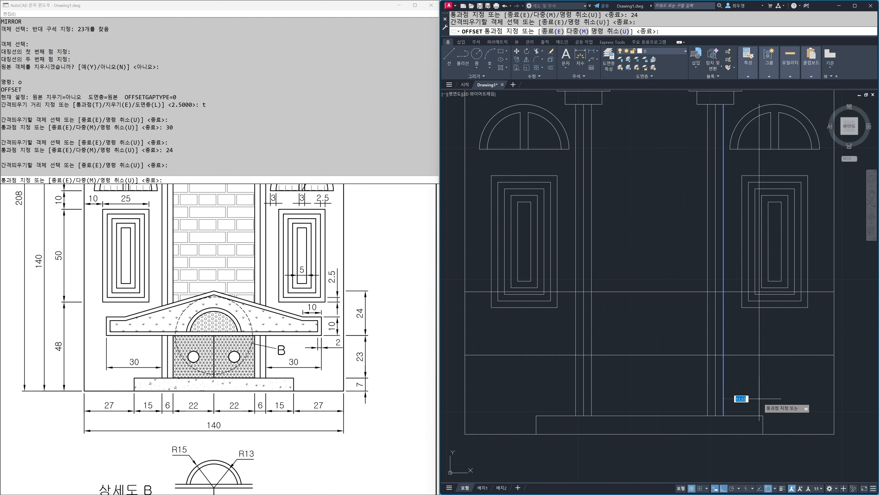
{"action": "type", "text": "30"}
{"action": "key", "text": "Return"}
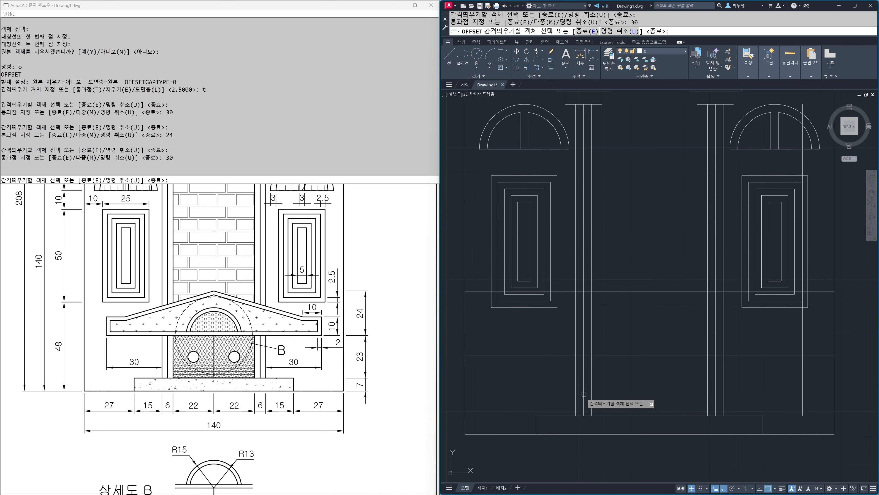
{"action": "left_click", "coordinate": [574, 394]}
{"action": "type", "text": "30"}
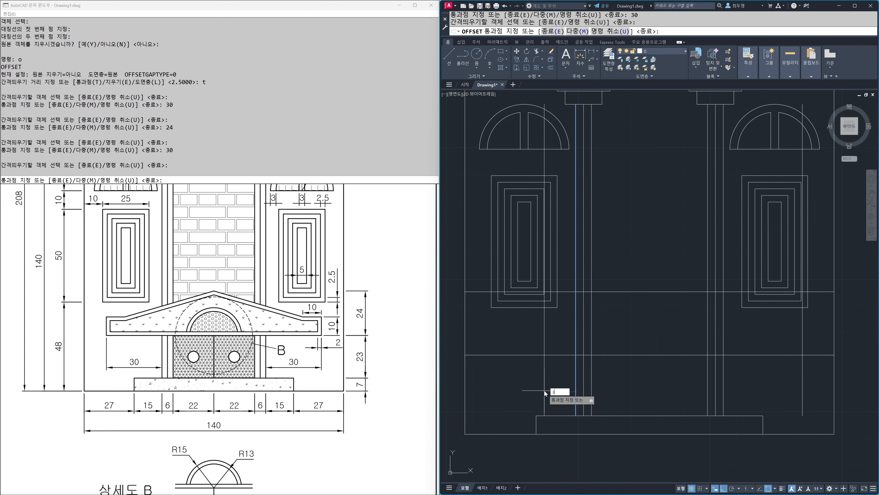
{"action": "key", "text": "Return"}
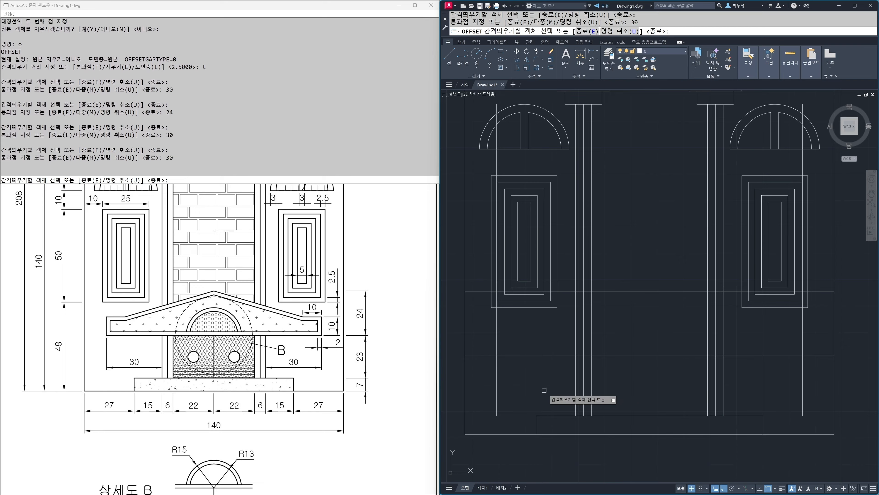
{"action": "key", "text": "Return"}
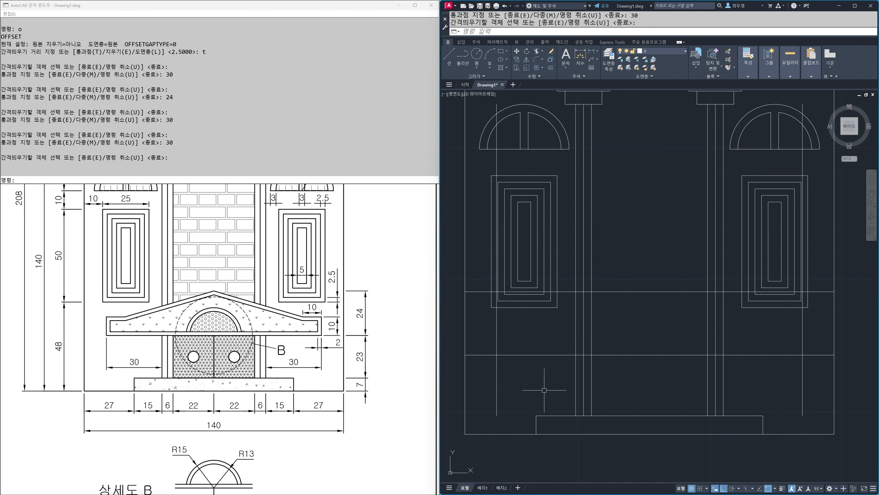
Fillet the four corners of the canopy's offset lines with zero radius in Multiple mode to form a closed rectangle.
{"action": "type", "text": "f"}
{"action": "key", "text": "Return"}
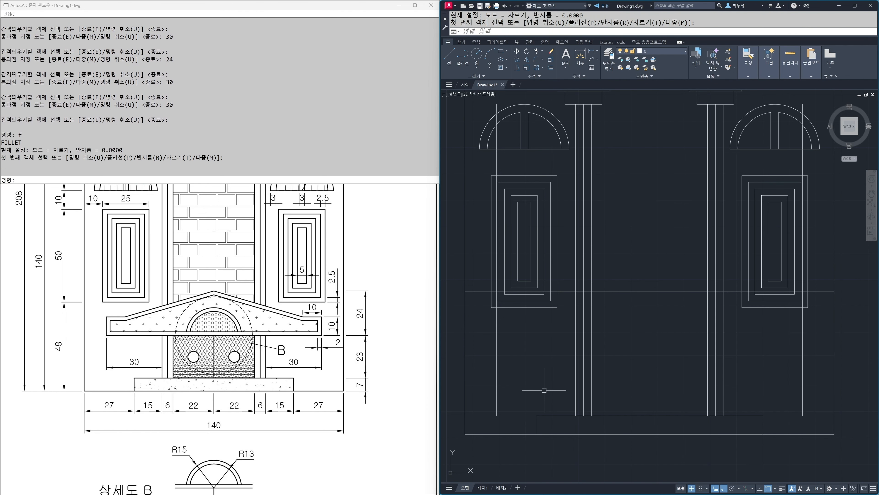
{"action": "key", "text": "Return"}
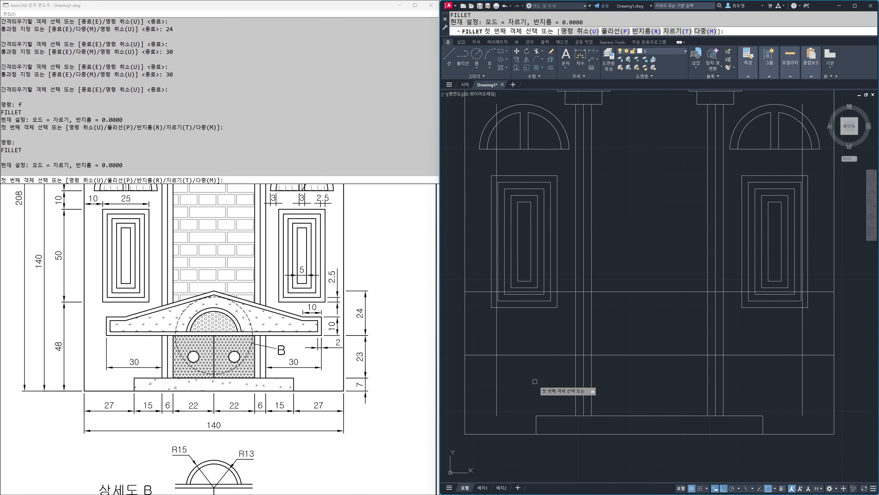
{"action": "type", "text": "m"}
{"action": "key", "text": "Return"}
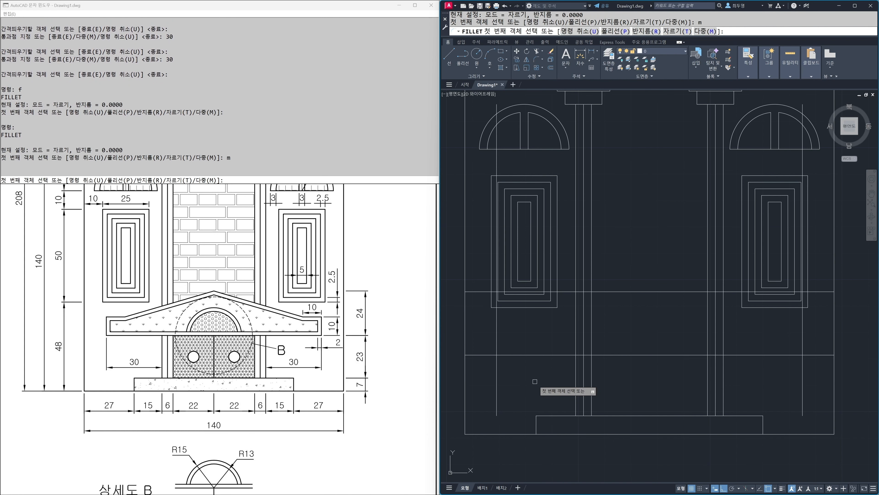
{"action": "left_click", "coordinate": [515, 355]}
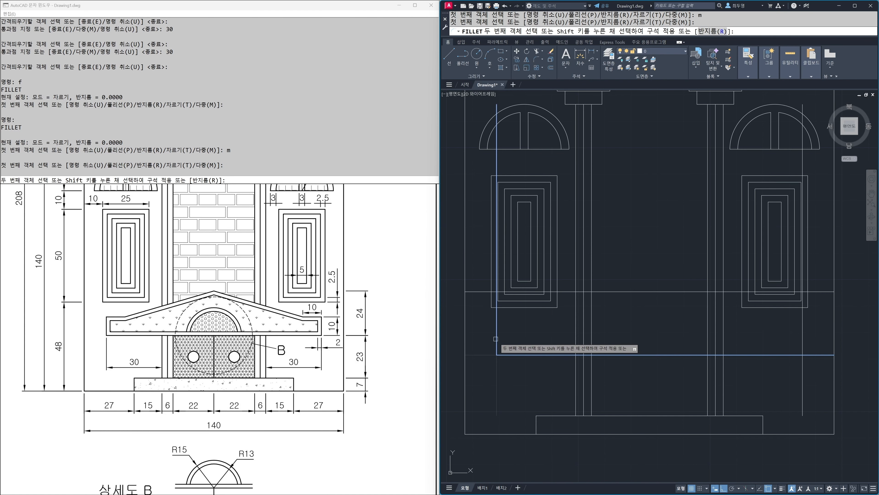
{"action": "left_click", "coordinate": [497, 338]}
{"action": "left_click", "coordinate": [570, 291]}
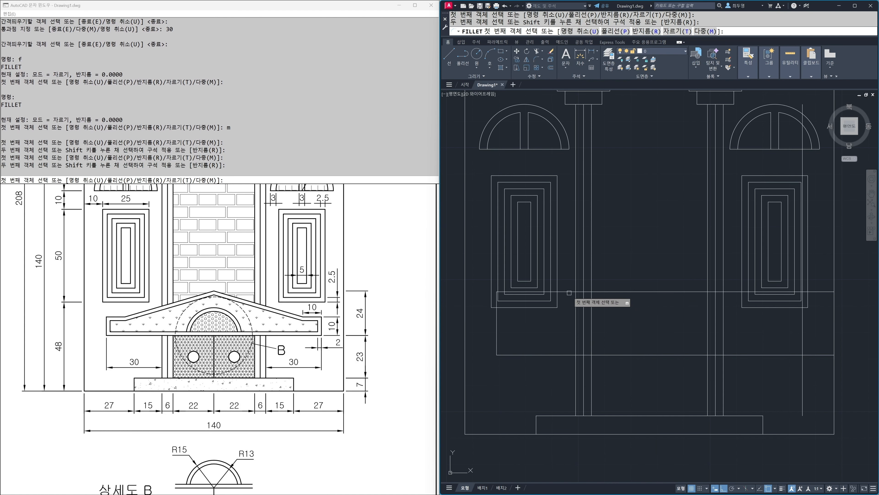
{"action": "left_click", "coordinate": [570, 291]}
{"action": "left_click", "coordinate": [803, 332]}
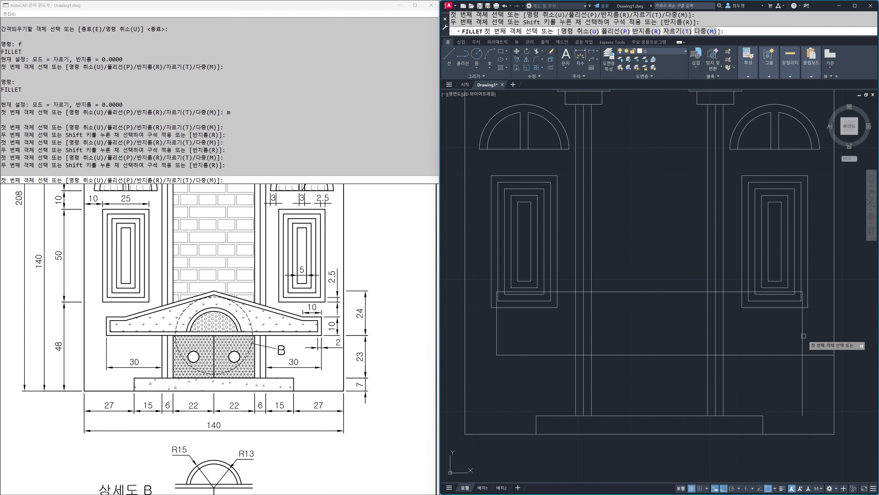
{"action": "left_click", "coordinate": [802, 339]}
{"action": "left_click", "coordinate": [796, 355]}
{"action": "key", "text": "Return"}
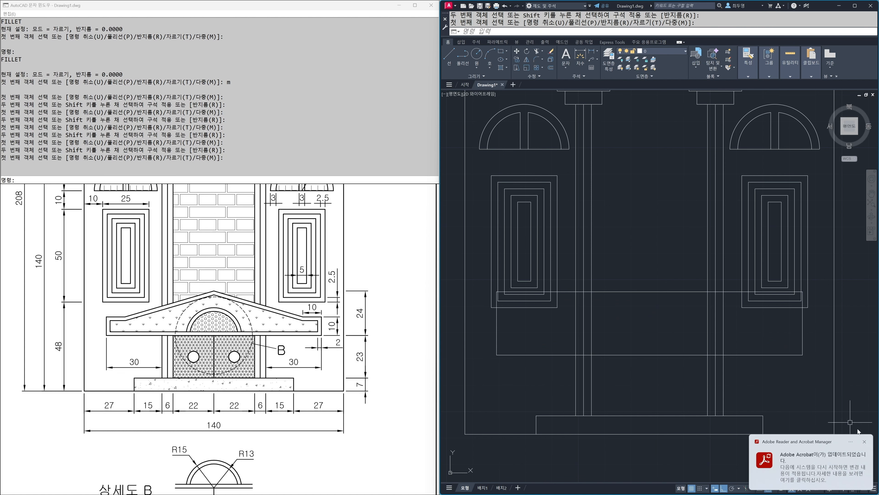
{"action": "left_click", "coordinate": [864, 443]}
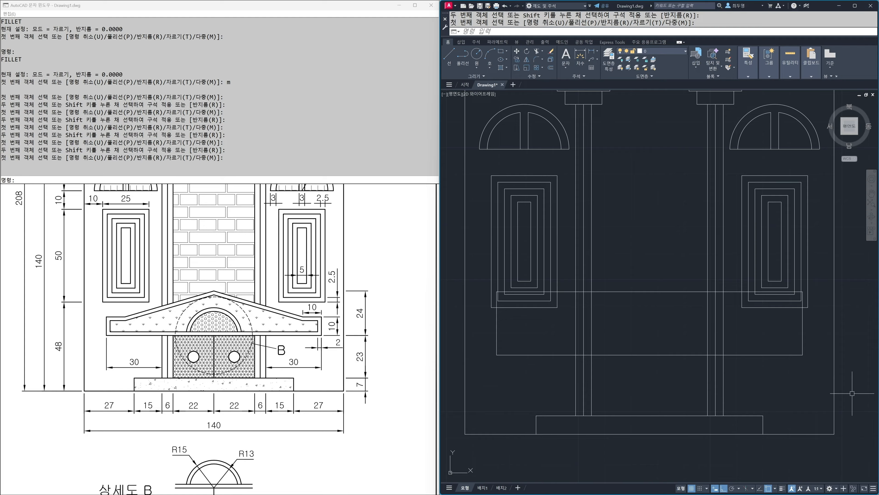
Offset the canopy rectangle's bottom edge upward and both side edges inward by 10.
{"action": "type", "text": "o"}
{"action": "key", "text": "Return"}
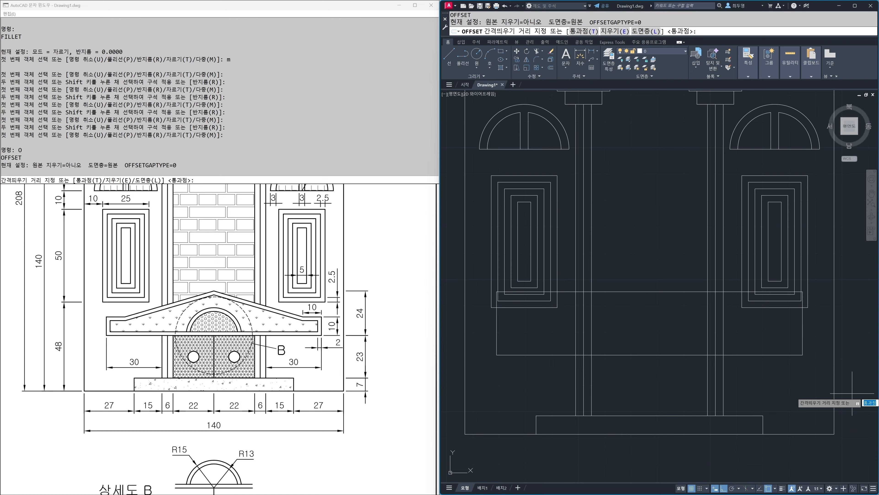
{"action": "type", "text": "10"}
{"action": "key", "text": "Return"}
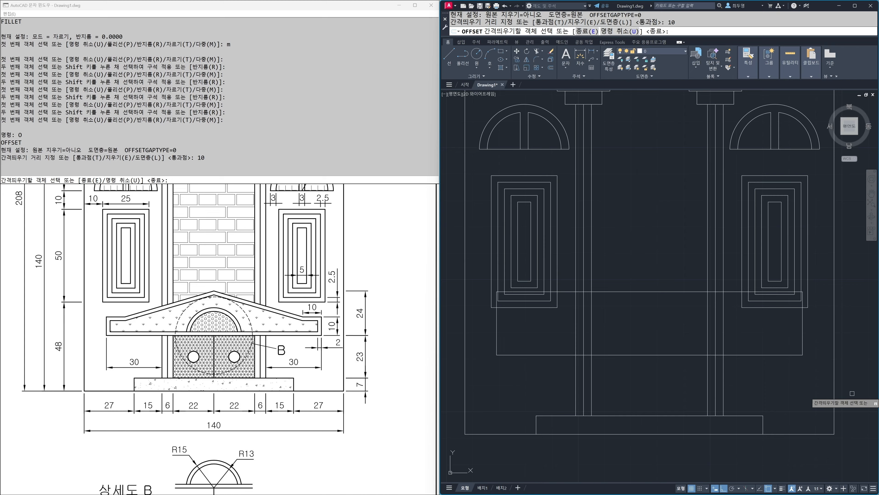
{"action": "left_click", "coordinate": [779, 354]}
{"action": "left_click", "coordinate": [779, 344]}
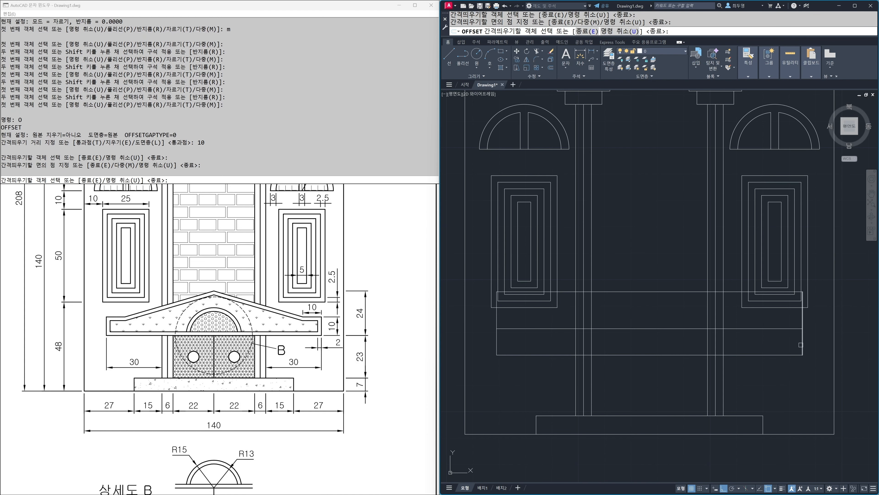
{"action": "left_click", "coordinate": [801, 344]}
{"action": "left_click", "coordinate": [764, 345]}
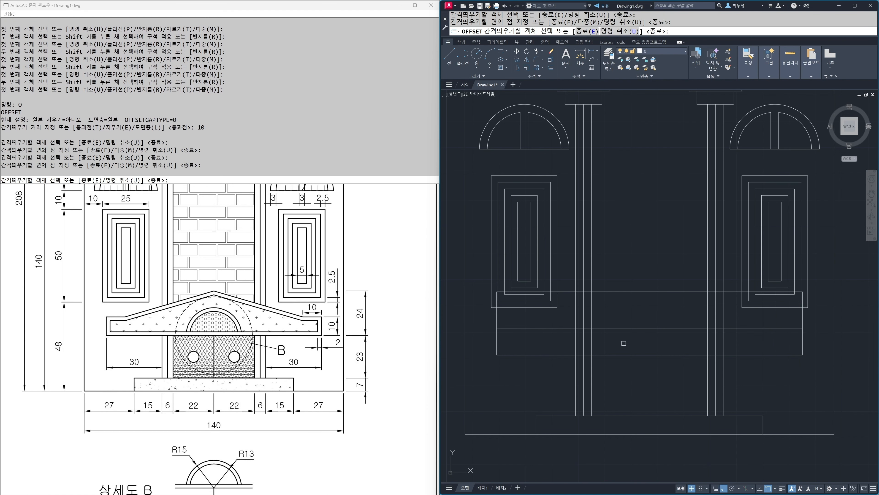
{"action": "left_click", "coordinate": [496, 344]}
{"action": "left_click", "coordinate": [529, 344]}
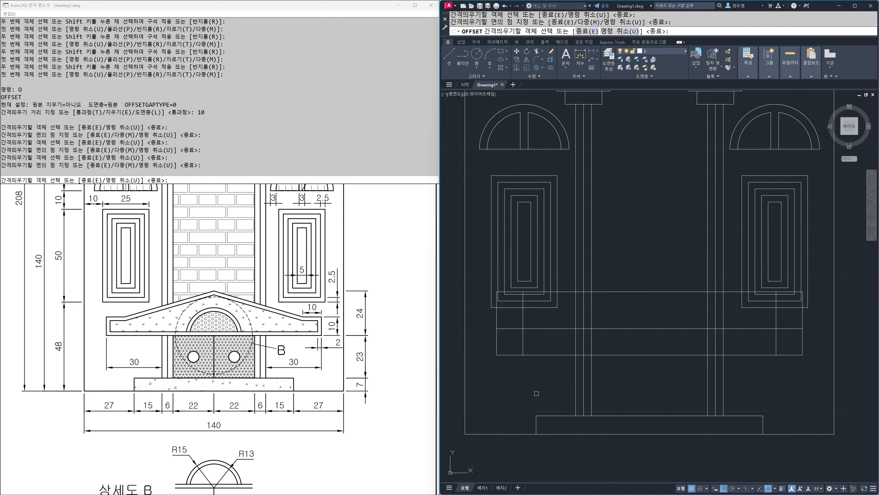
{"action": "key", "text": "Return"}
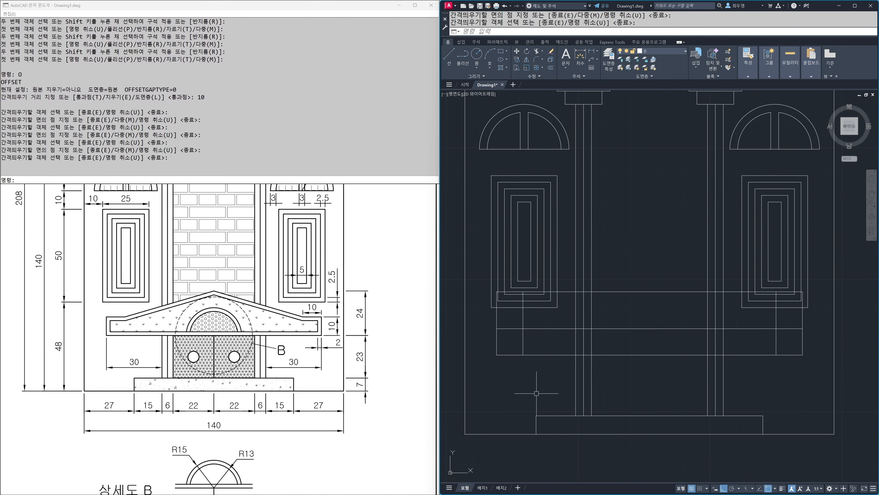
With Ortho off, draw the canopy gable from the inner left offset intersection to the top edge's midpoint and down to the right intersection.
{"action": "key", "text": "F8"}
{"action": "key", "text": "Return"}
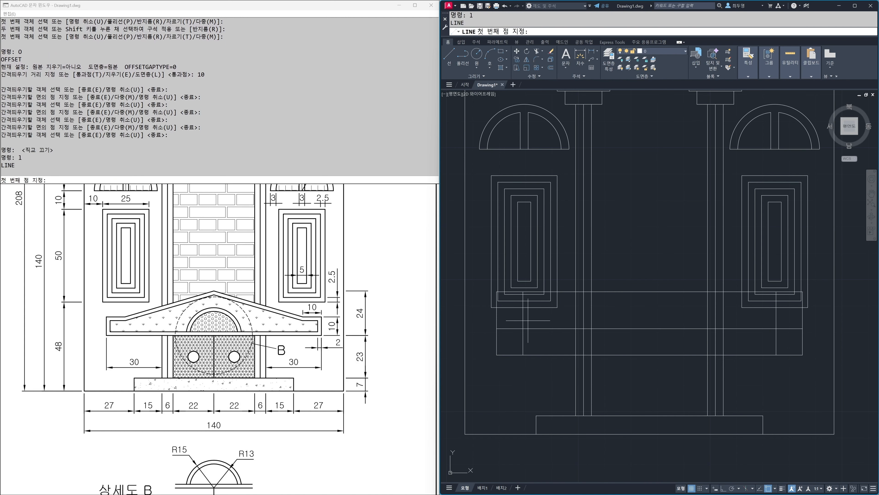
{"action": "left_click", "coordinate": [523, 328]}
{"action": "left_click", "coordinate": [649, 292]}
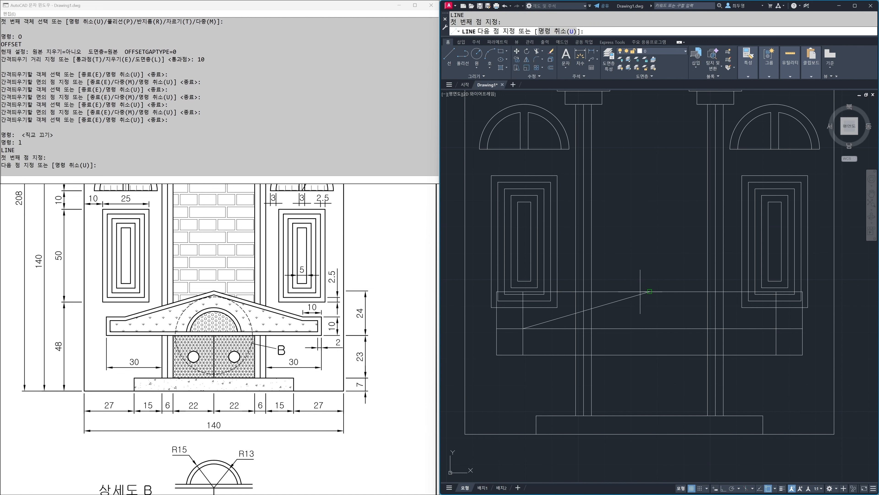
{"action": "left_click", "coordinate": [776, 328]}
{"action": "key", "text": "Return"}
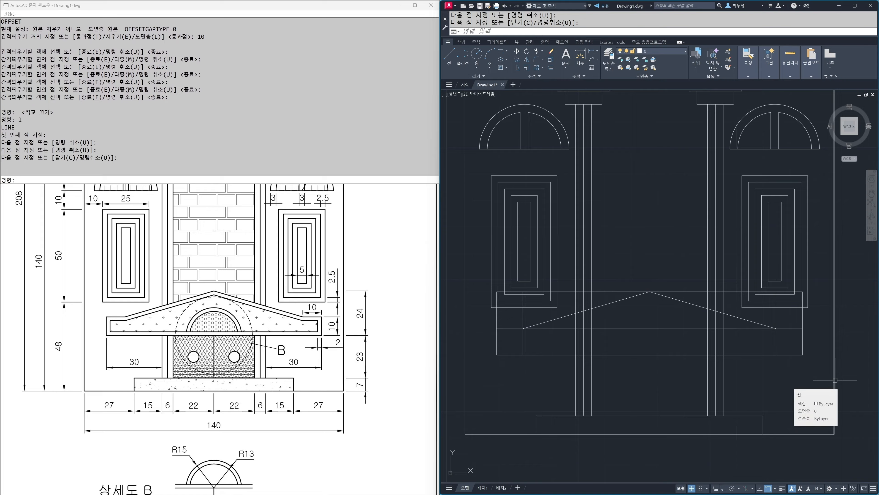
Erase the canopy rectangle's top edge and the two inner vertical construction lines.
{"action": "type", "text": "e"}
{"action": "key", "text": "Return"}
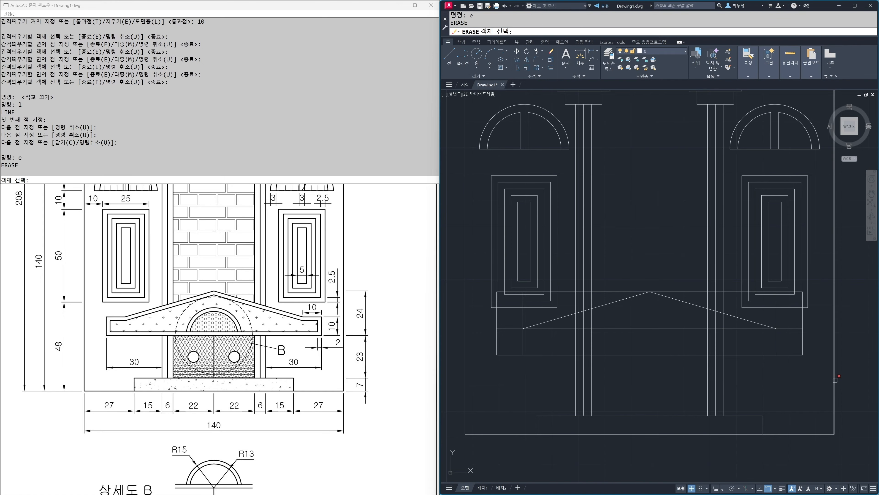
{"action": "left_click", "coordinate": [778, 347]}
{"action": "left_click", "coordinate": [688, 292]}
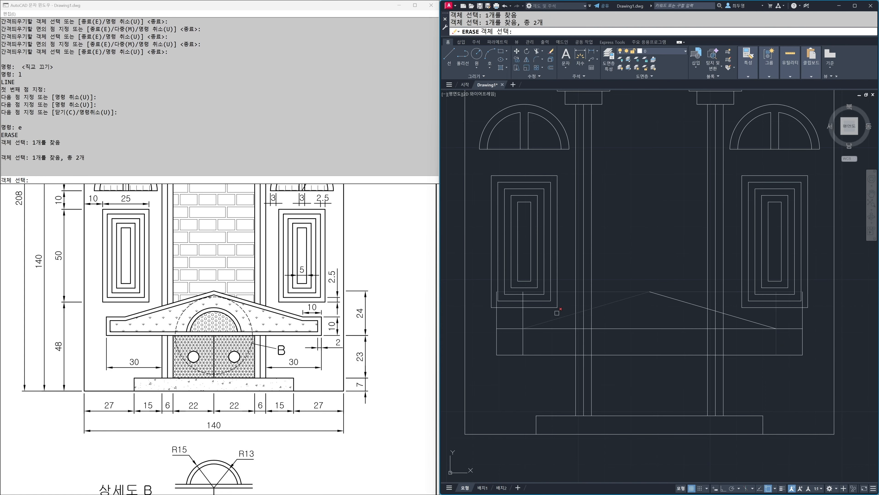
{"action": "left_click", "coordinate": [525, 317]}
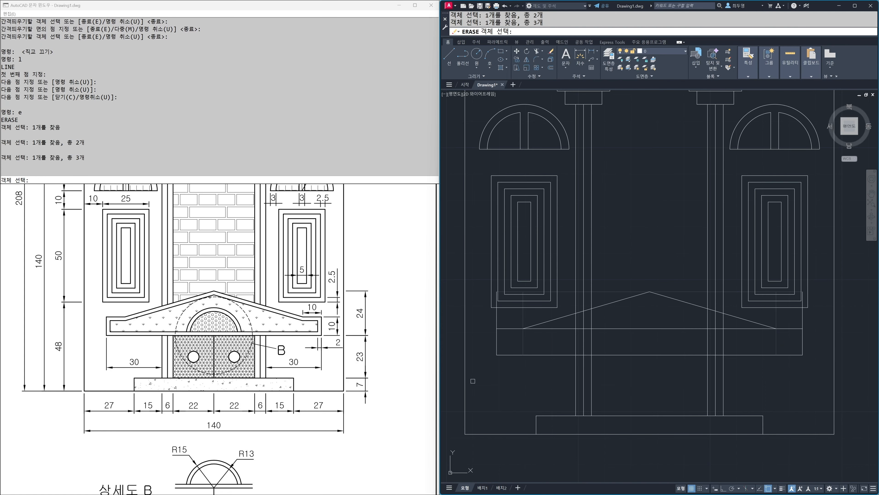
{"action": "key", "text": "Return"}
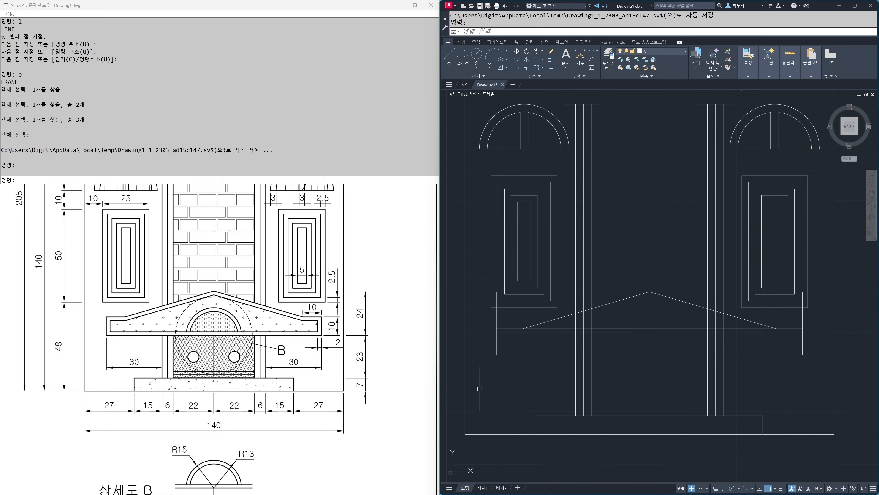
Trim the canopy's upper horizontal line between the gable's left foot and the left column, using all objects as cutting edges.
{"action": "type", "text": "tr"}
{"action": "key", "text": "Return"}
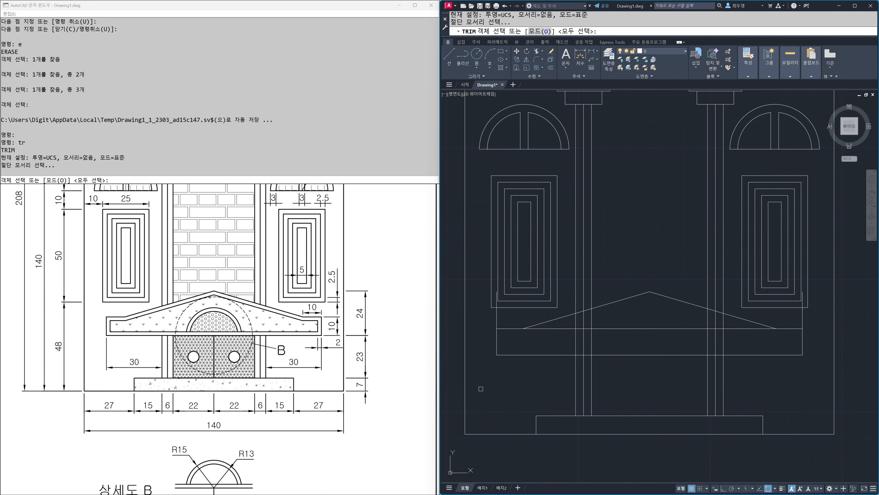
{"action": "key", "text": "Return"}
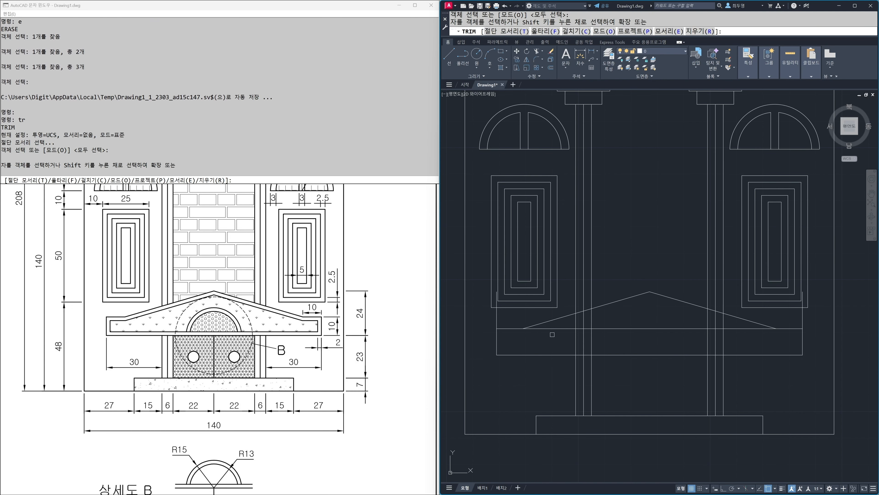
{"action": "left_click", "coordinate": [552, 329]}
{"action": "key", "text": "Return"}
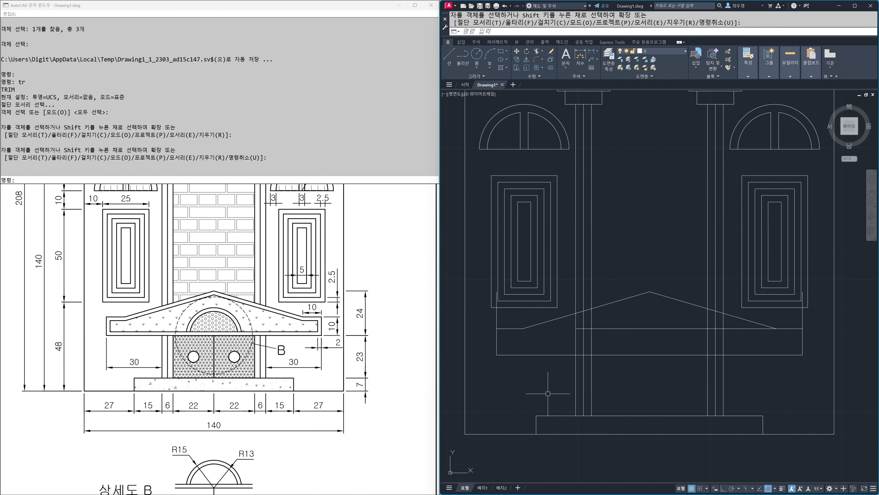
Fillet the canopy's upper left corner, right gable foot and upper right corner with zero radius in Multiple mode.
{"action": "type", "text": "f"}
{"action": "key", "text": "Return"}
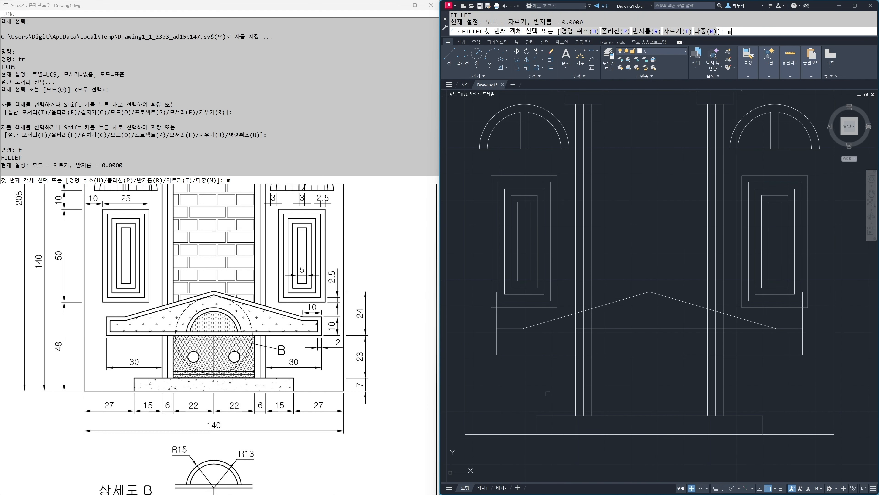
{"action": "type", "text": "m"}
{"action": "key", "text": "Return"}
{"action": "left_click", "coordinate": [503, 336]}
{"action": "left_click", "coordinate": [511, 330]}
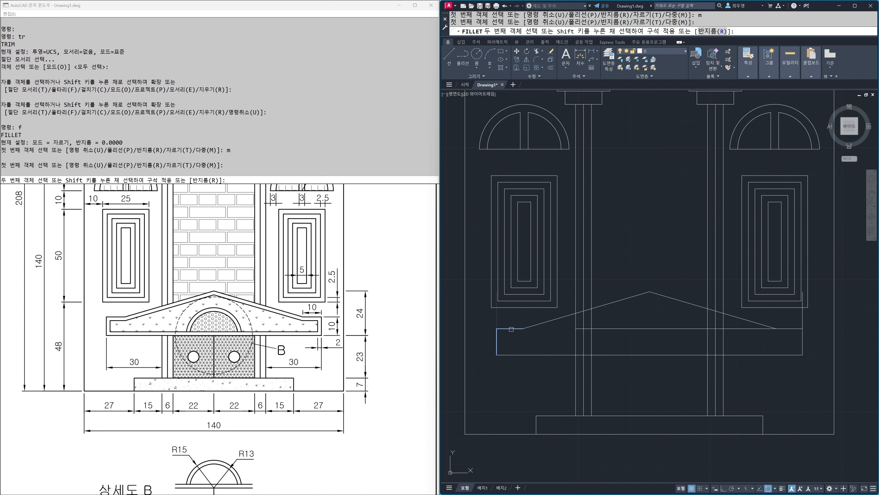
{"action": "left_click", "coordinate": [751, 322]}
{"action": "left_click", "coordinate": [791, 328]}
{"action": "left_click", "coordinate": [793, 328]}
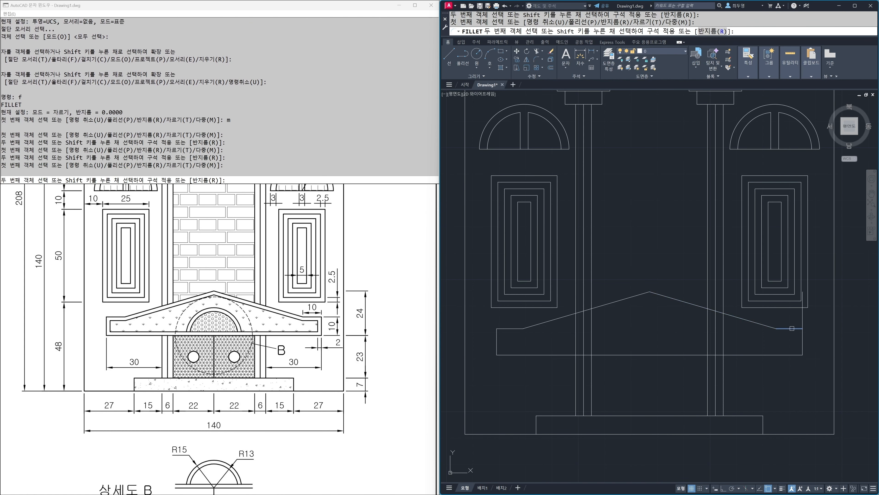
{"action": "left_click", "coordinate": [803, 338]}
{"action": "key", "text": "Return"}
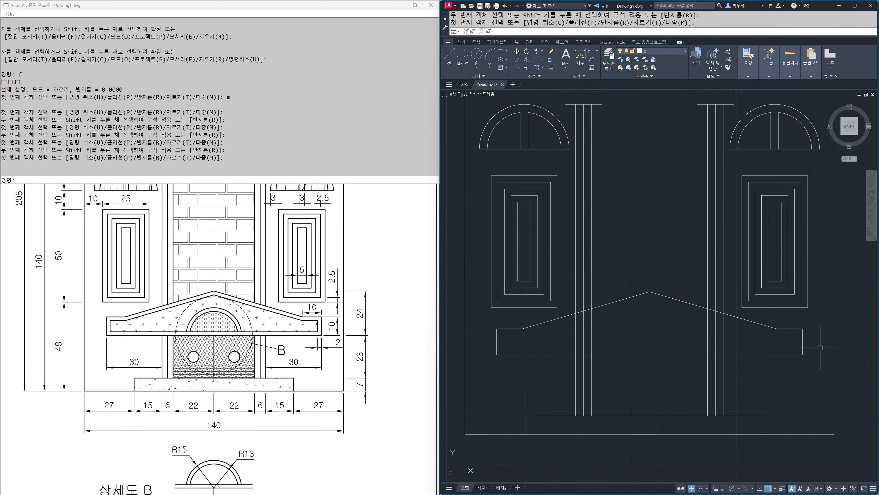
Trim away all the column lines that cross the inside of the canopy outline.
{"action": "type", "text": "tr"}
{"action": "key", "text": "Return"}
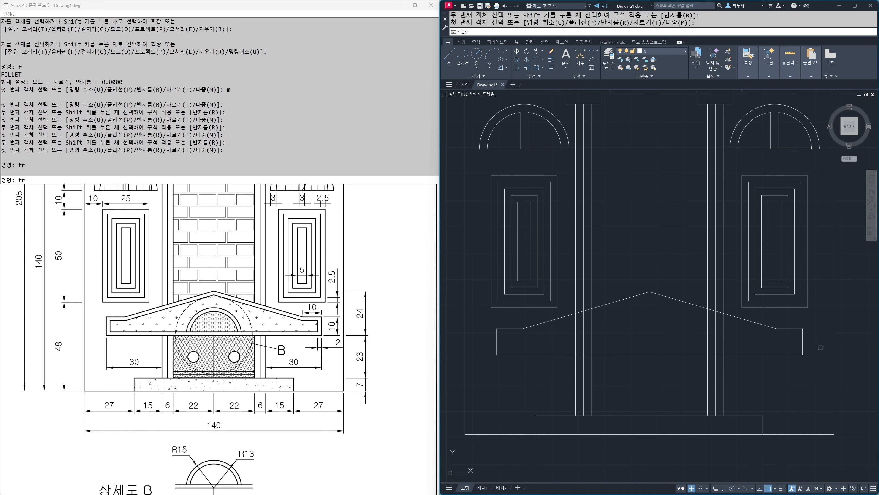
{"action": "key", "text": "Return"}
{"action": "left_click", "coordinate": [758, 345]}
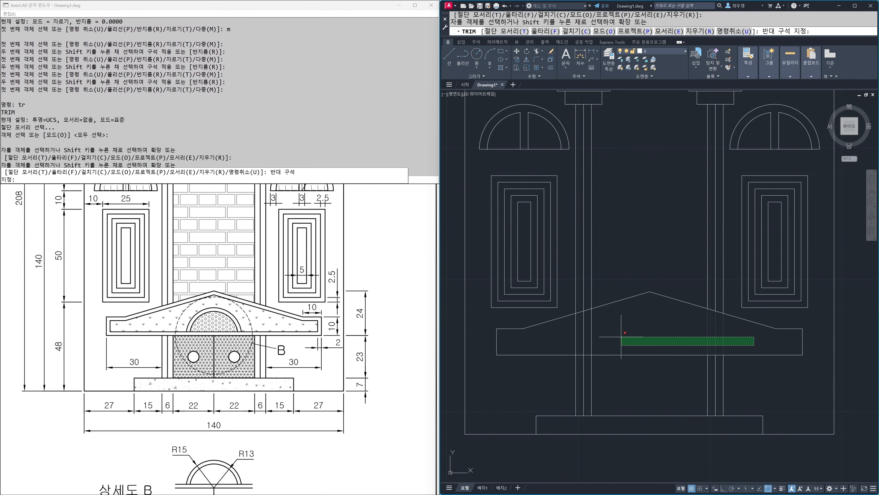
{"action": "left_click", "coordinate": [567, 334]}
{"action": "key", "text": "Return"}
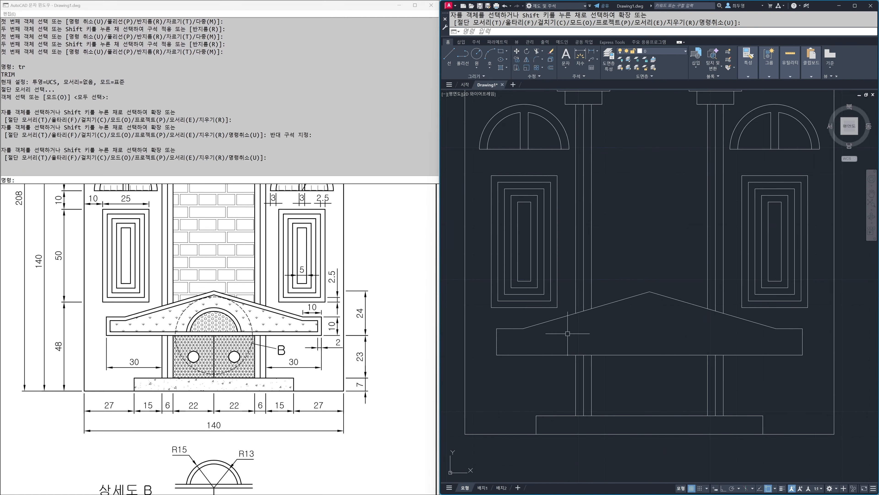
Join all the canopy's outline segments into a single polyline.
{"action": "type", "text": "j"}
{"action": "key", "text": "Return"}
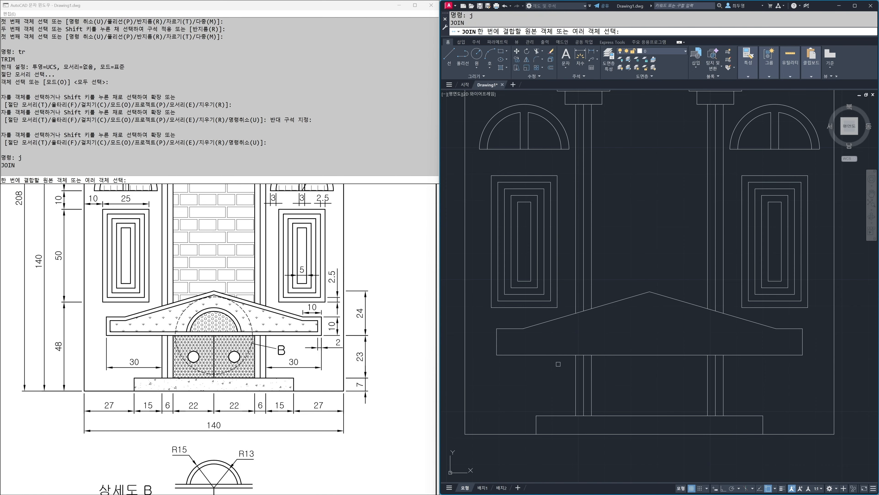
{"action": "left_click", "coordinate": [560, 378]}
{"action": "left_click", "coordinate": [485, 322]}
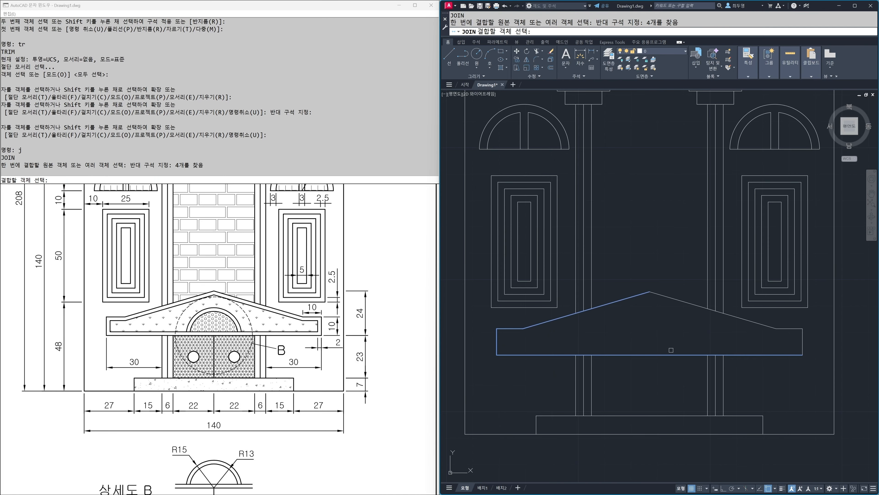
{"action": "left_click", "coordinate": [817, 373]}
{"action": "left_click", "coordinate": [779, 321]}
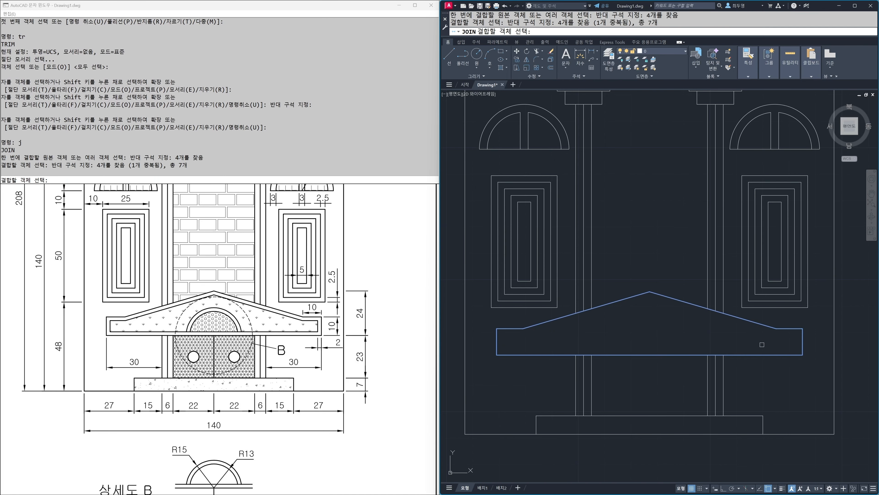
{"action": "key", "text": "Return"}
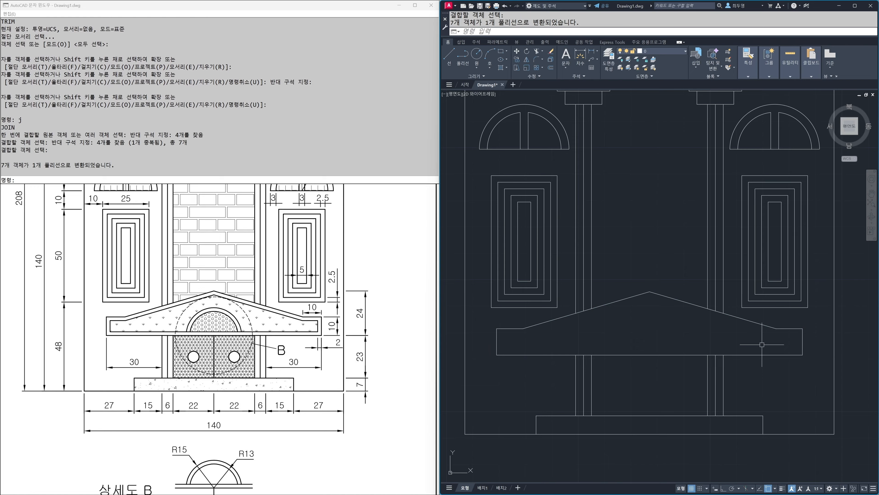
Offset the canopy outline inward by 2.
{"action": "type", "text": "o"}
{"action": "key", "text": "Return"}
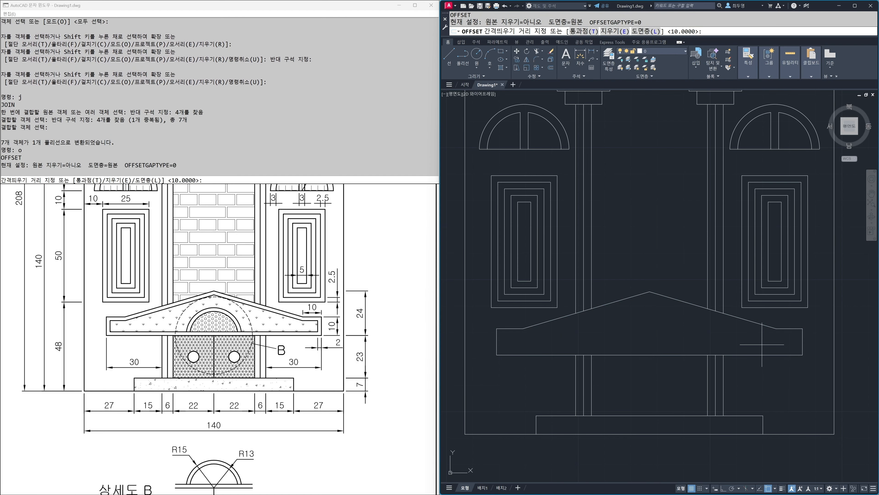
{"action": "type", "text": "2"}
{"action": "key", "text": "Return"}
{"action": "left_click", "coordinate": [756, 323]}
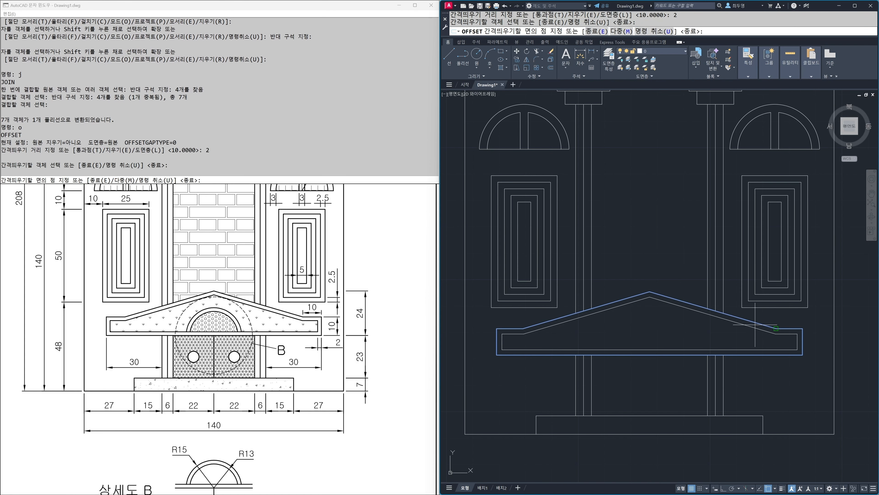
{"action": "left_click", "coordinate": [748, 339]}
{"action": "key", "text": "Return"}
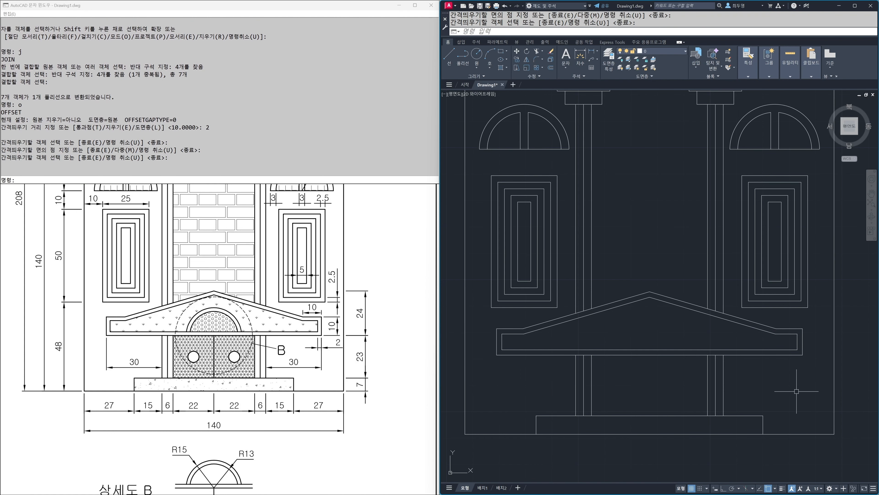
Draw the door's vertical centre line from the midpoint of the canopy's bottom edge down to the base slab's top edge.
{"action": "type", "text": "l"}
{"action": "key", "text": "Return"}
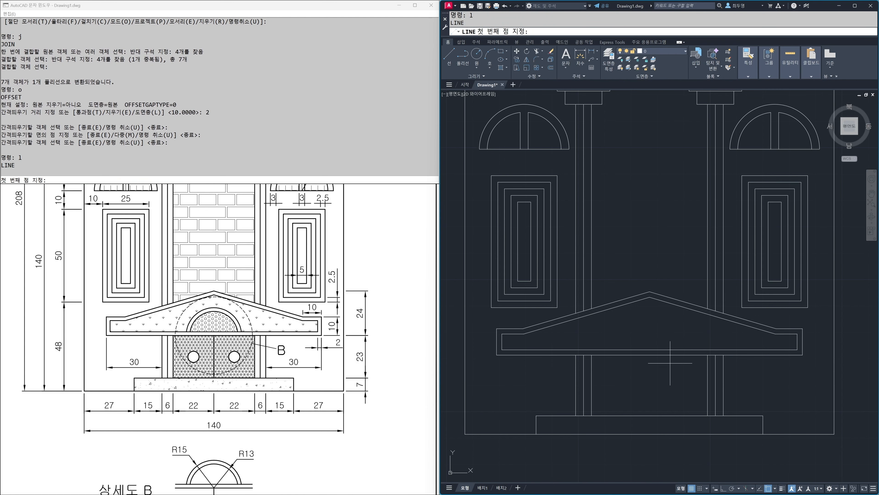
{"action": "left_click", "coordinate": [650, 355]}
{"action": "left_click", "coordinate": [649, 415]}
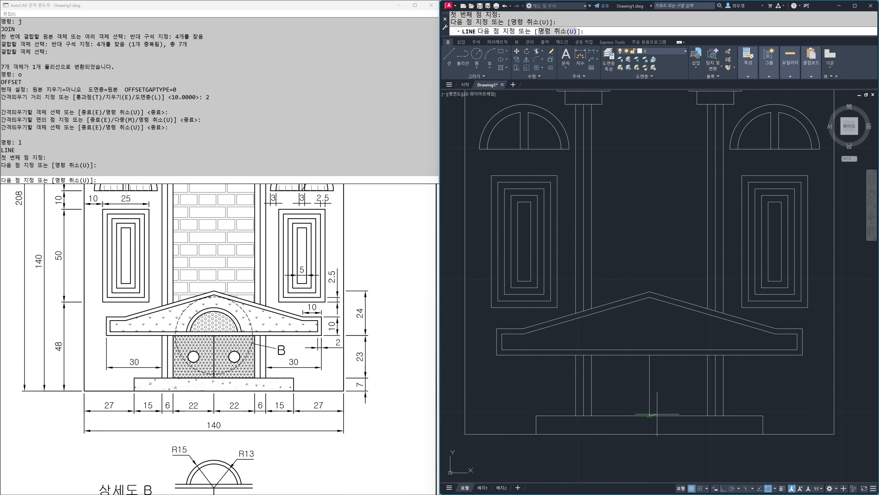
{"action": "key", "text": "Return"}
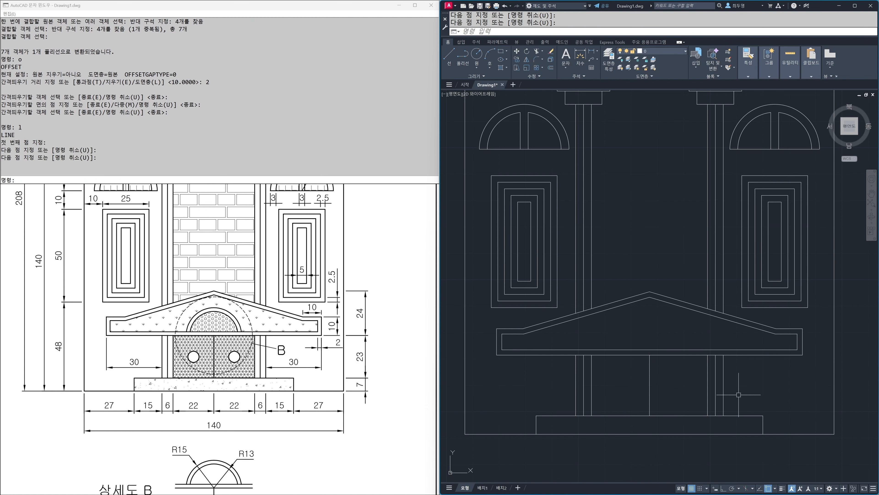
Draw two concentric circles of radius 15 and 13 centred at the upper end of the door's centre line.
{"action": "left_click_drag", "start_coordinate": [299, 386], "coordinate": [303, 304]}
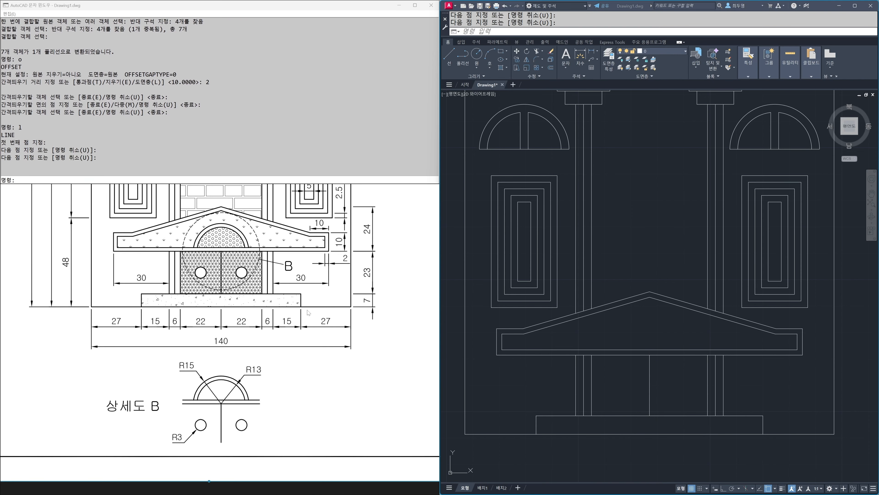
{"action": "left_click", "coordinate": [642, 399]}
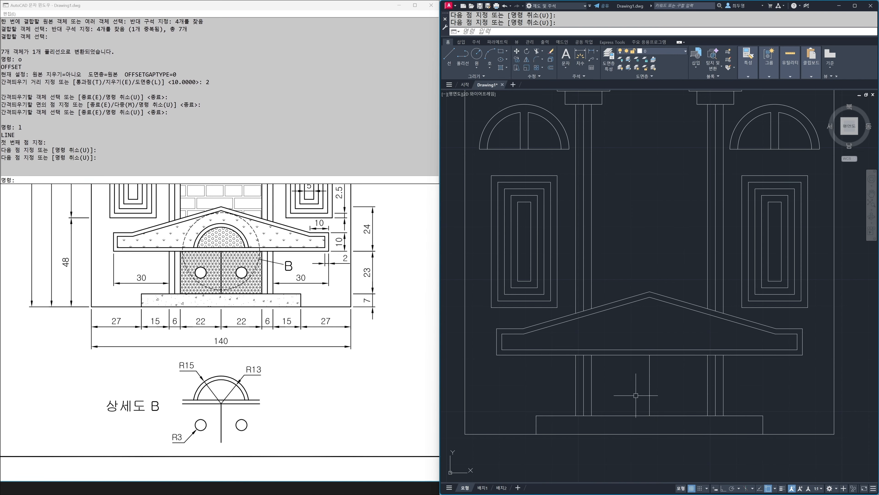
{"action": "middle_click_drag", "start_coordinate": [634, 383], "coordinate": [634, 345]}
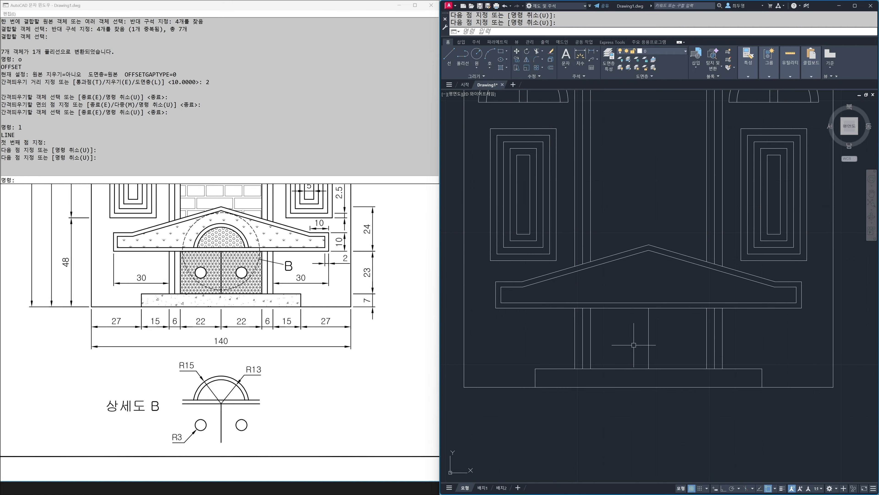
{"action": "type", "text": "c"}
{"action": "key", "text": "Return"}
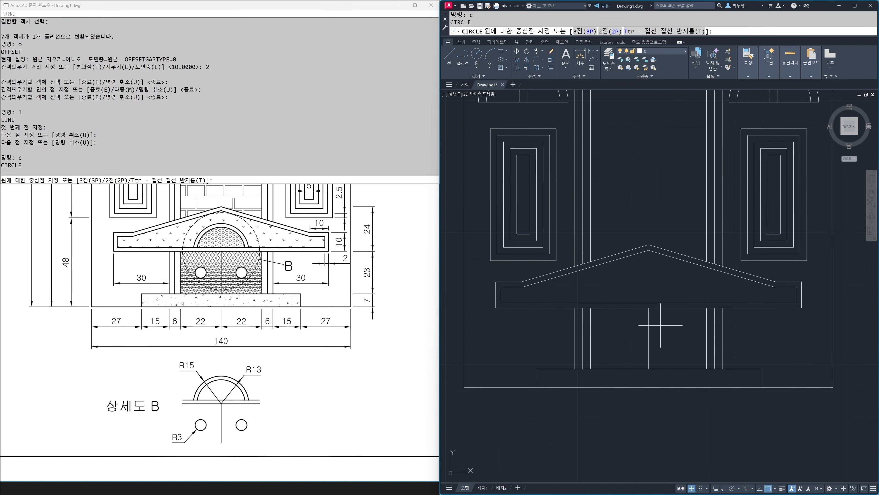
{"action": "left_click", "coordinate": [649, 308]}
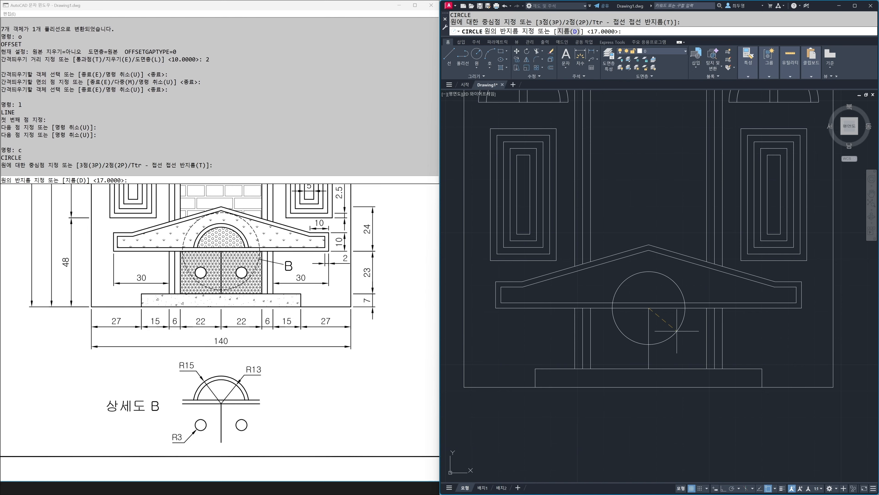
{"action": "type", "text": "15"}
{"action": "key", "text": "Return"}
{"action": "key", "text": "Return"}
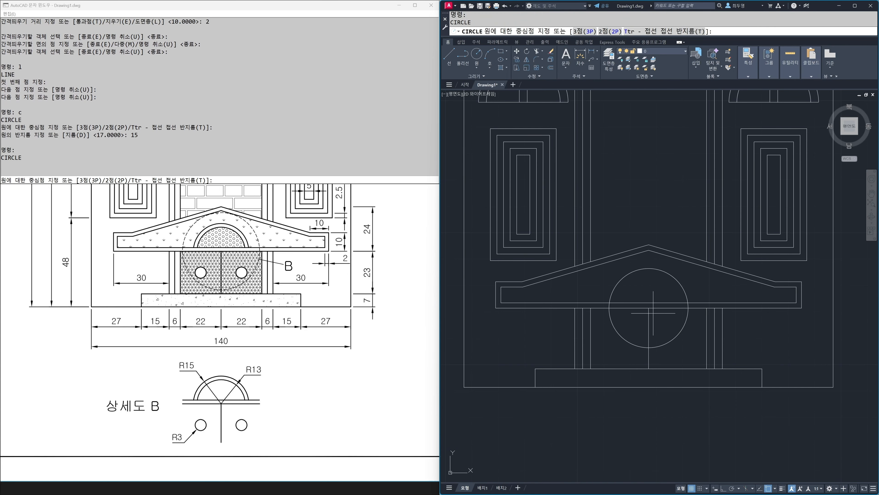
{"action": "left_click", "coordinate": [648, 308]}
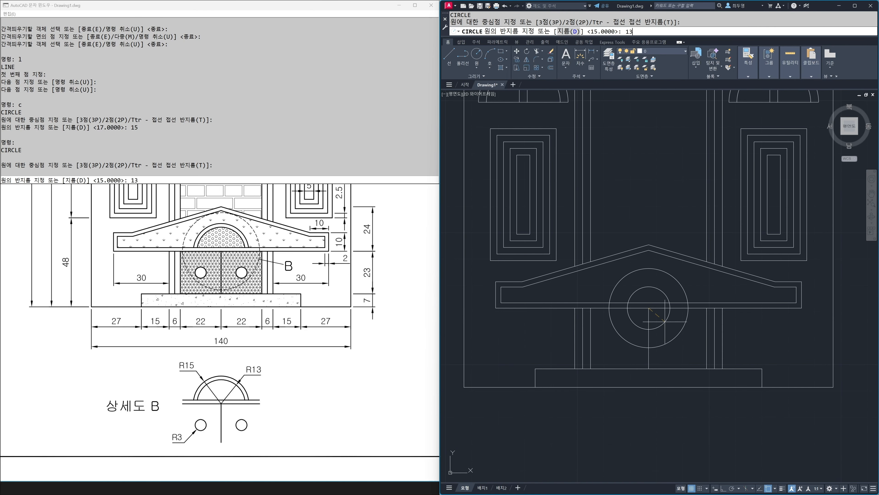
{"action": "type", "text": "13"}
{"action": "key", "text": "Return"}
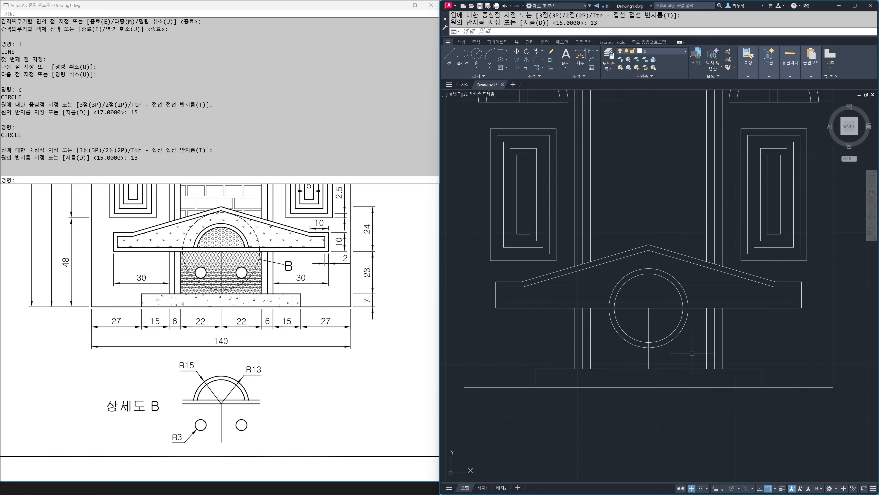
Trim the lower parts of both circles, using the canopy's inner outline as the cutting edge.
{"action": "type", "text": "tr"}
{"action": "key", "text": "Return"}
{"action": "left_click", "coordinate": [696, 302]}
{"action": "key", "text": "Return"}
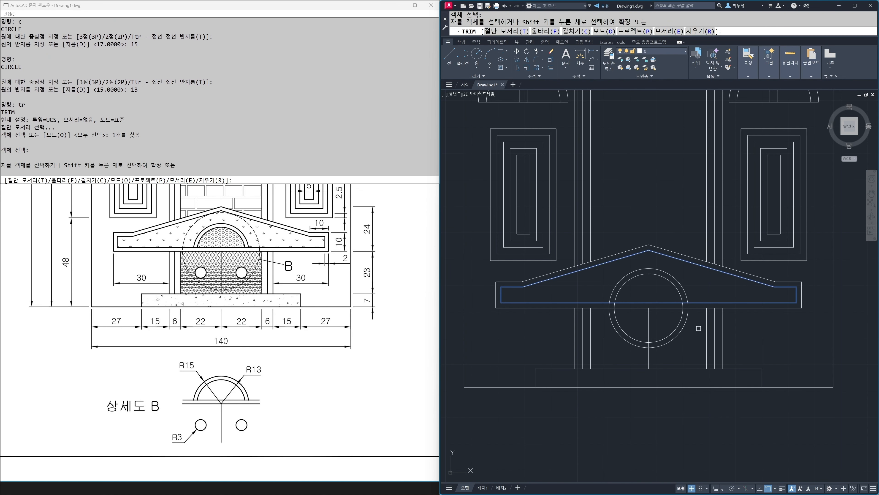
{"action": "left_click", "coordinate": [699, 351]}
{"action": "left_click", "coordinate": [673, 321]}
{"action": "key", "text": "Return"}
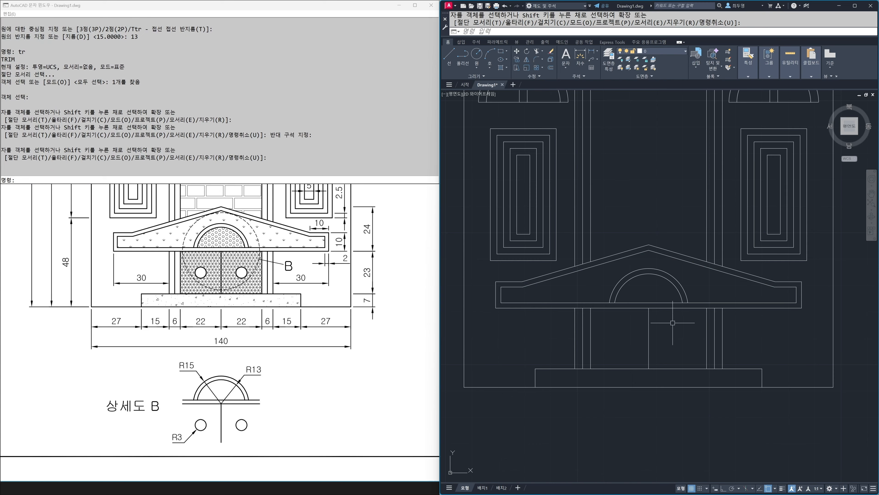
Draw a circle of radius 3 in the left door leaf, centred midway between the door's centre line and left edge midpoints.
{"action": "type", "text": "c"}
{"action": "key", "text": "Return"}
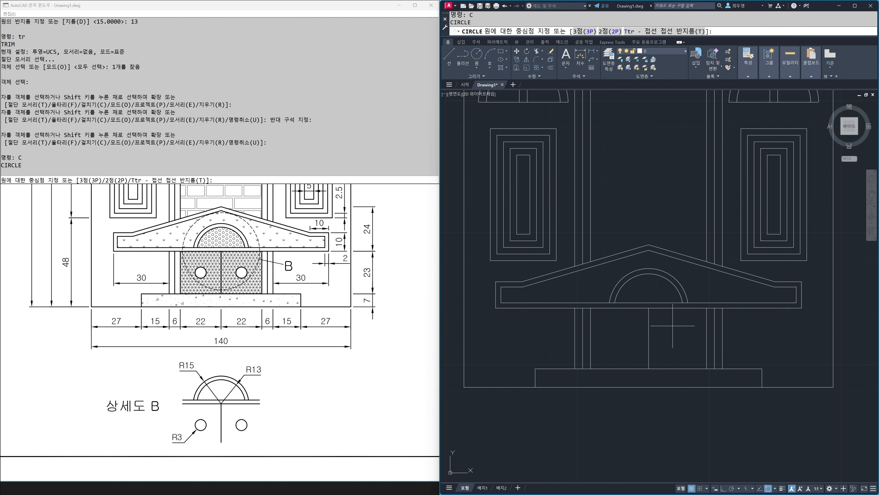
{"action": "right_click", "coordinate": [673, 326], "text": "shift"}
{"action": "left_click", "coordinate": [690, 348]}
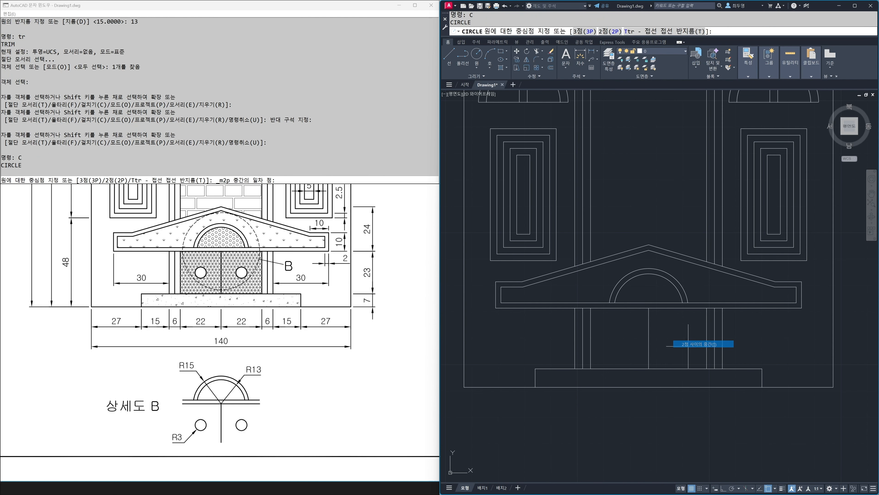
{"action": "left_click", "coordinate": [651, 322]}
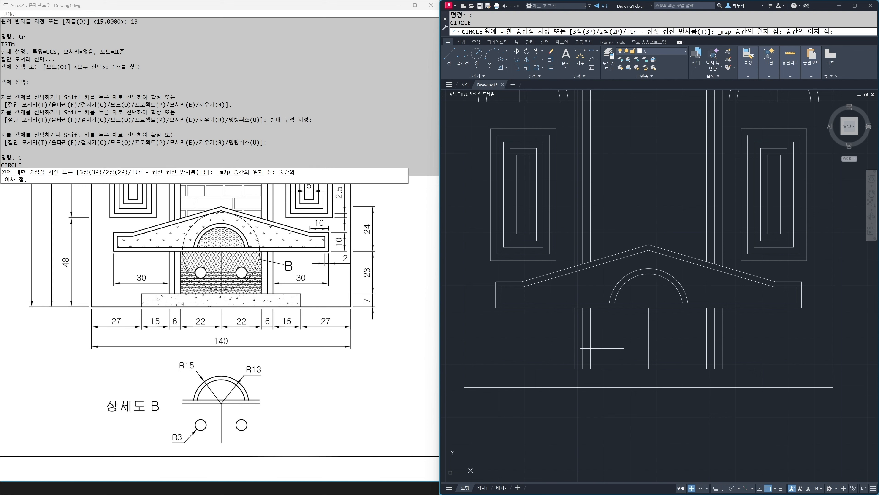
{"action": "left_click", "coordinate": [591, 354]}
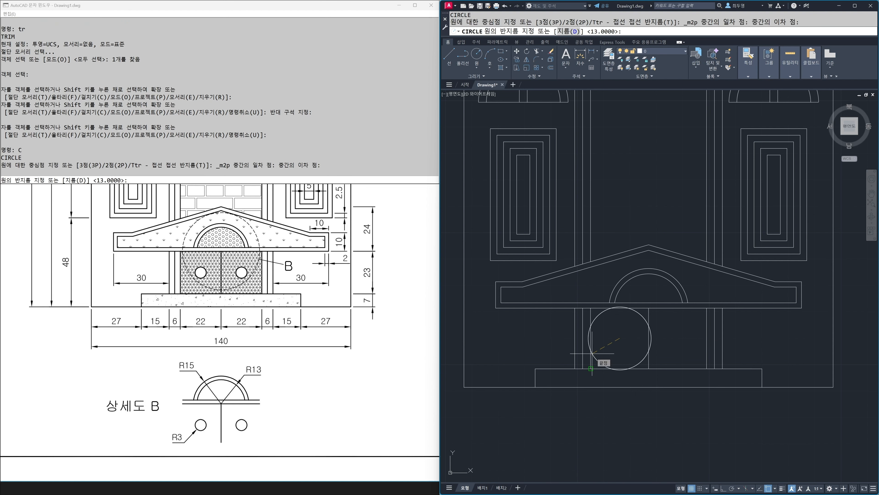
{"action": "type", "text": "3"}
{"action": "key", "text": "Return"}
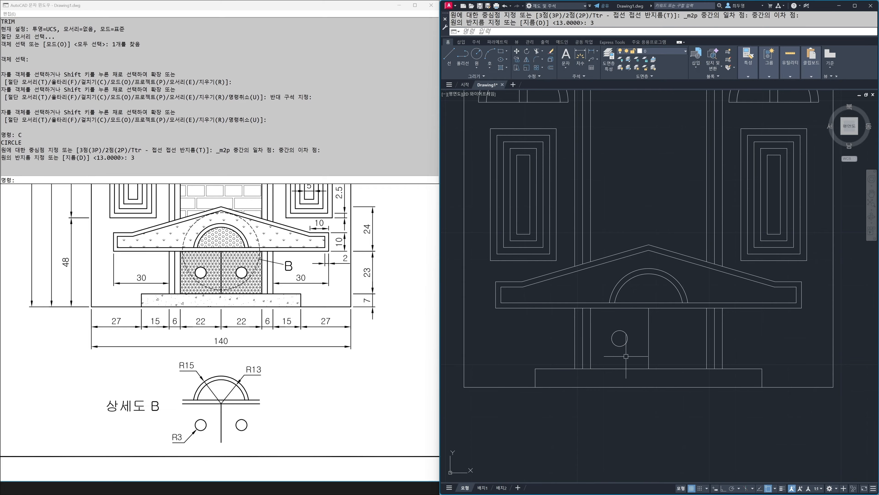
Copy the left leaf's circle into the right door leaf, from the centre line's upper end to the right door edge's upper end.
{"action": "type", "text": "co"}
{"action": "key", "text": "space"}
{"action": "left_click", "coordinate": [628, 352]}
{"action": "left_click", "coordinate": [620, 340]}
{"action": "key", "text": "space"}
{"action": "left_click", "coordinate": [649, 308]}
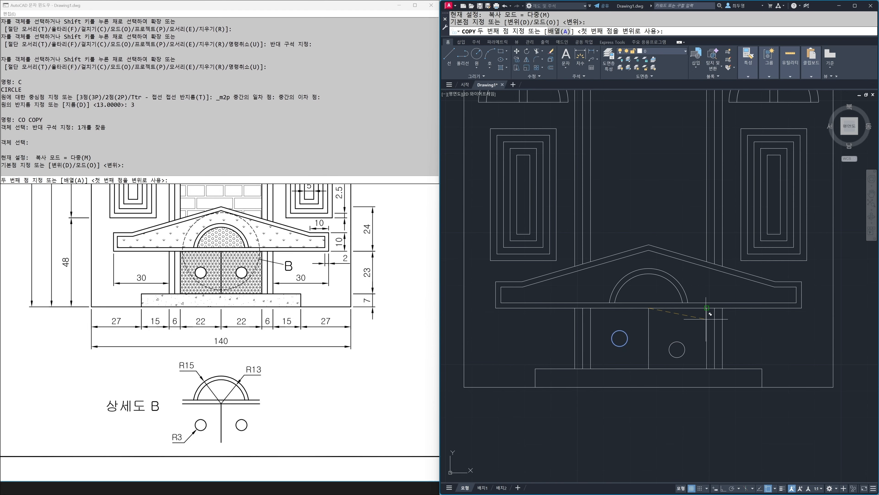
{"action": "left_click", "coordinate": [706, 308]}
{"action": "key", "text": "space"}
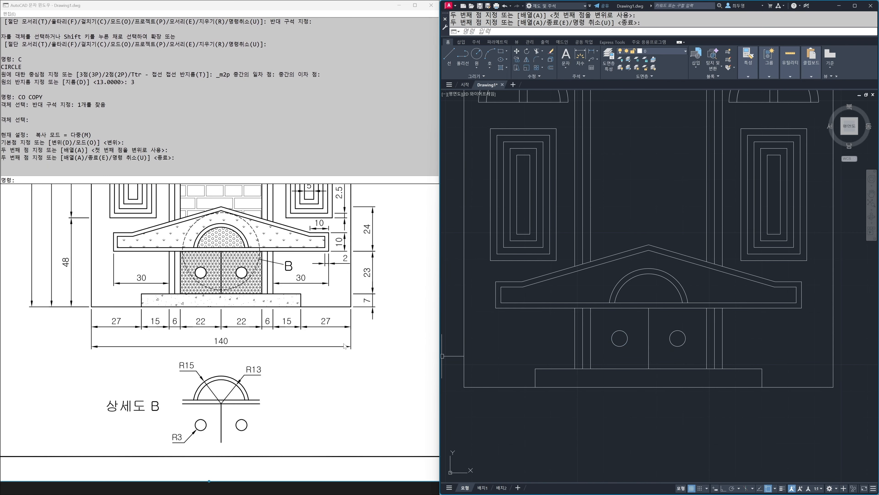
Examine the hatched areas of the practice drawing and compare them with the whole drawn facade.
{"action": "scroll", "coordinate": [340, 330], "scroll_direction": "down", "scroll_amount": 2}
{"action": "scroll", "coordinate": [339, 329], "scroll_direction": "down", "scroll_amount": 1}
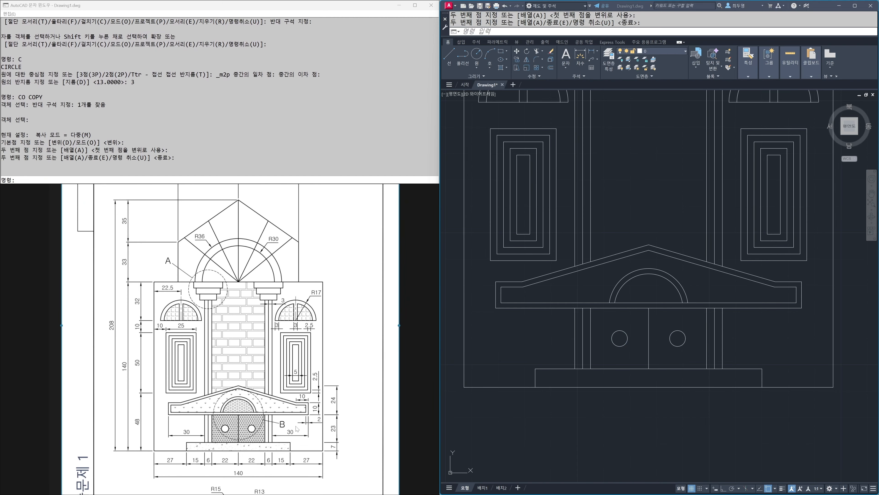
{"action": "scroll", "coordinate": [294, 417], "scroll_direction": "up", "scroll_amount": 1}
{"action": "left_click_drag", "start_coordinate": [294, 421], "coordinate": [286, 424]}
{"action": "type", "text": "z"}
{"action": "key", "text": "Return"}
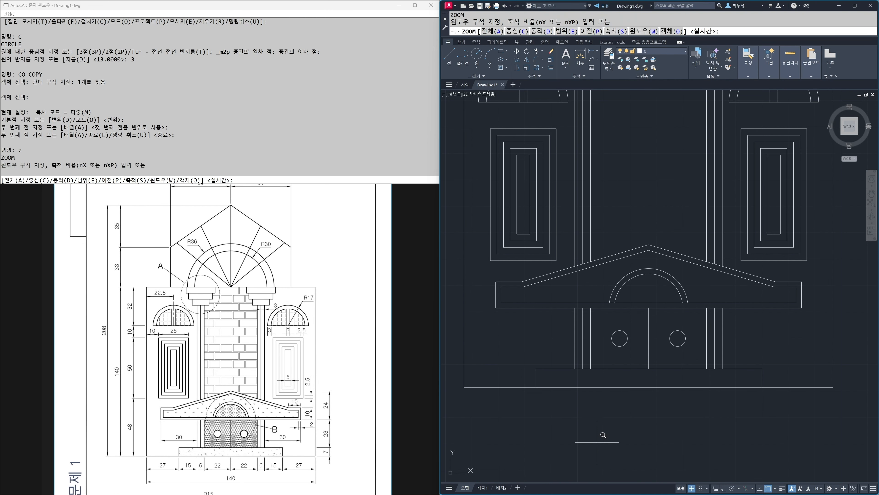
{"action": "type", "text": "a"}
{"action": "key", "text": "Return"}
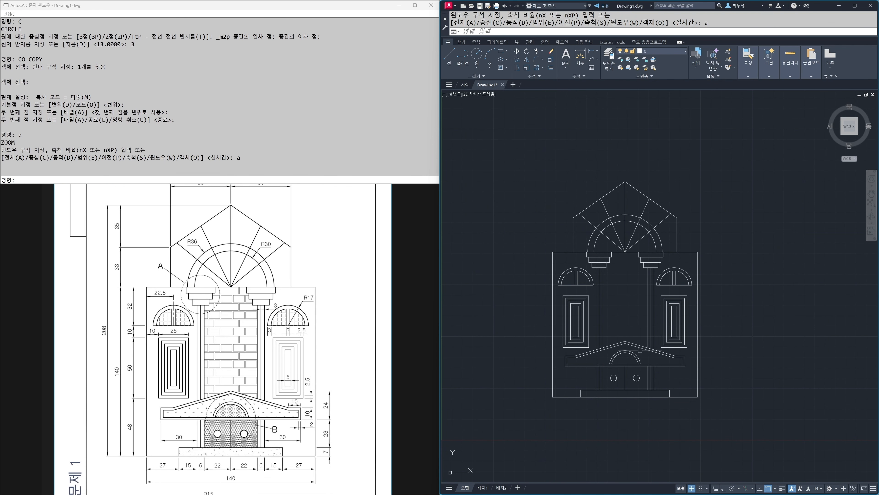
{"action": "scroll", "coordinate": [627, 333], "scroll_direction": "up", "scroll_amount": 3}
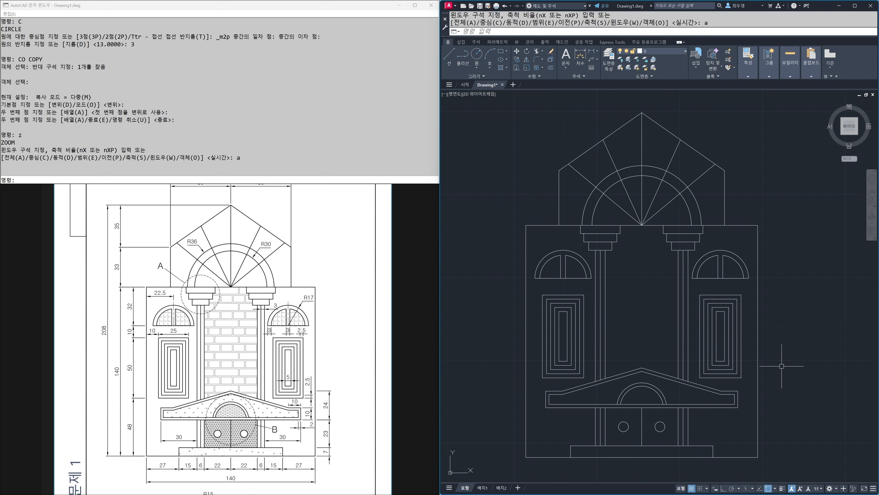
Hatch the base slab with the AR-CONC pattern at scale 0.05.
{"action": "type", "text": "h"}
{"action": "key", "text": "Return"}
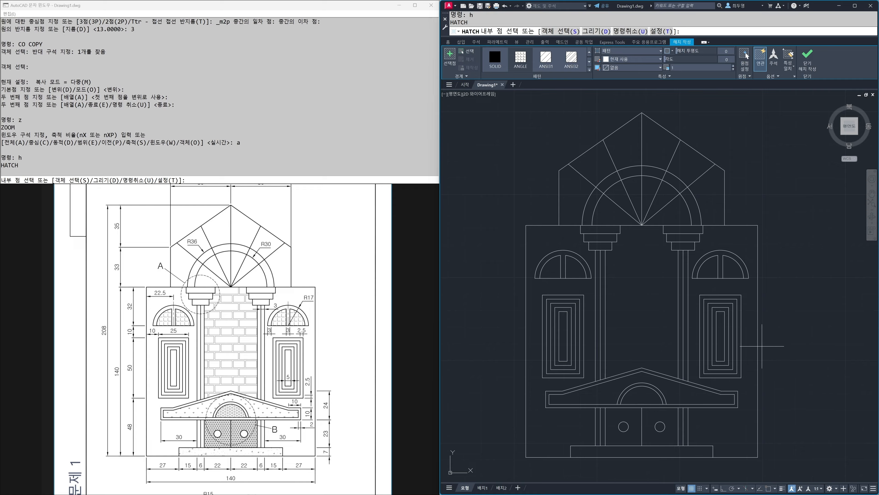
{"action": "left_click", "coordinate": [589, 71]}
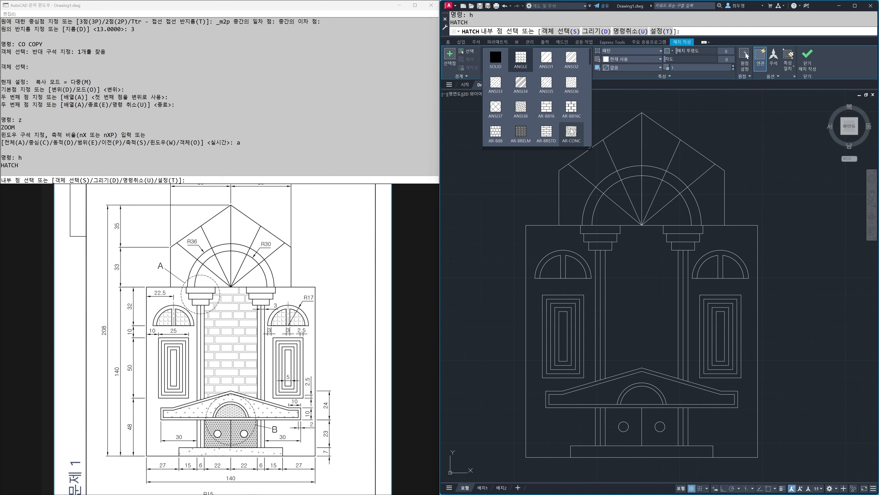
{"action": "left_click", "coordinate": [571, 132]}
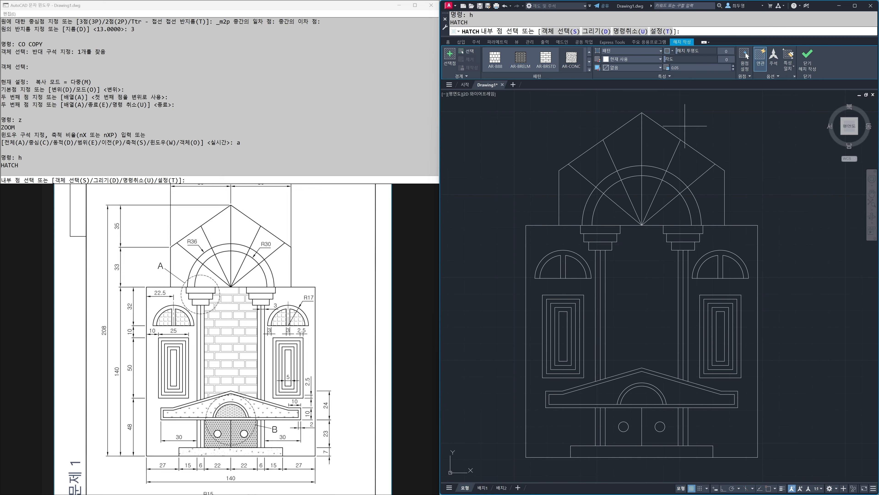
{"action": "left_click", "coordinate": [640, 452]}
{"action": "key", "text": "Return"}
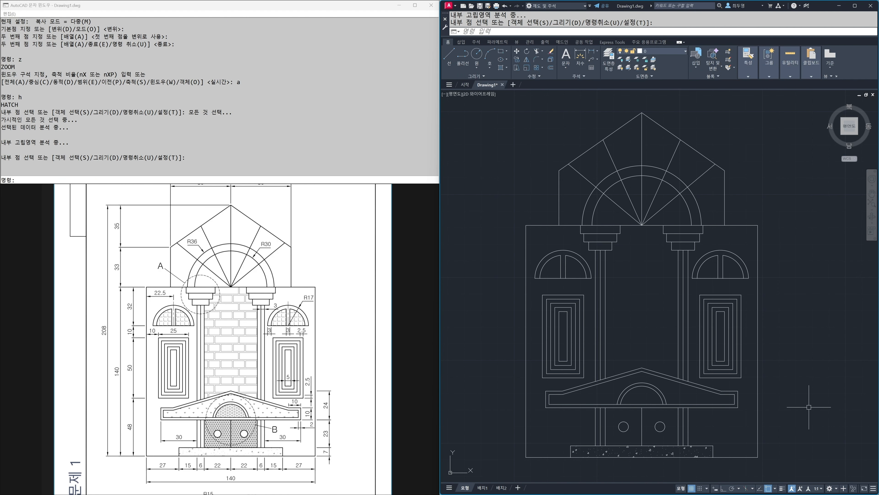
Hatch both door leaves around the circles with the NET3 pattern at scale 0.5.
{"action": "middle_click_drag", "start_coordinate": [677, 415], "coordinate": [690, 290]}
{"action": "scroll", "coordinate": [665, 305], "scroll_direction": "up", "scroll_amount": 2}
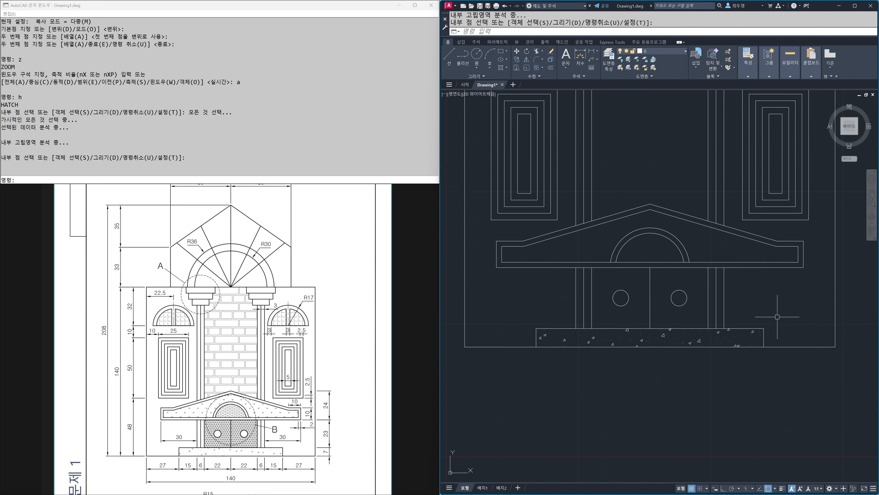
{"action": "key", "text": "Return"}
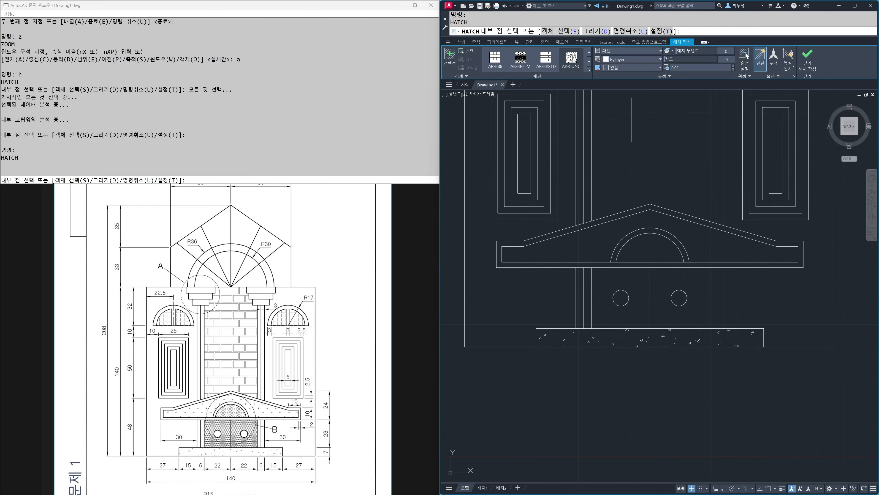
{"action": "left_click", "coordinate": [589, 69]}
{"action": "left_click_drag", "start_coordinate": [591, 71], "coordinate": [592, 142]}
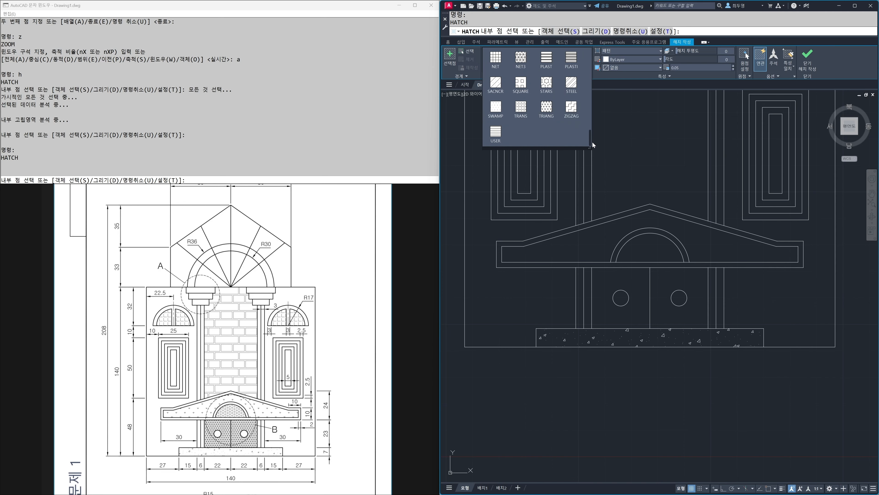
{"action": "left_click", "coordinate": [522, 61]}
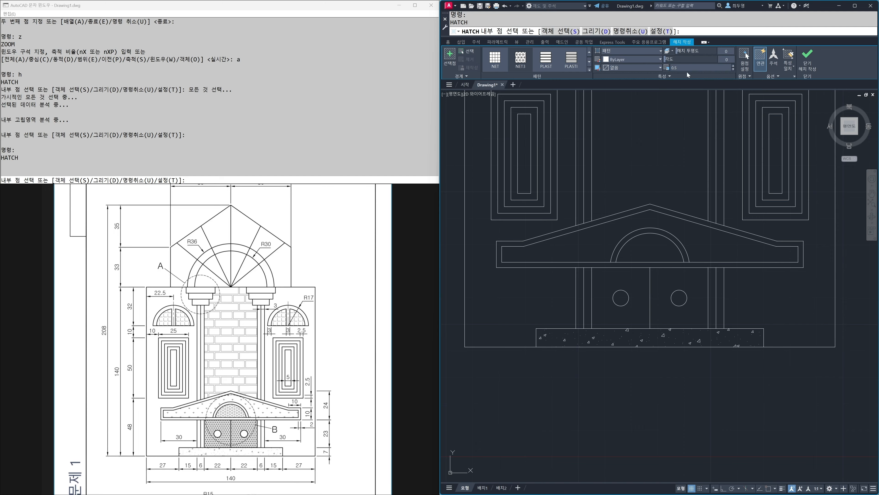
{"action": "left_click", "coordinate": [633, 273]}
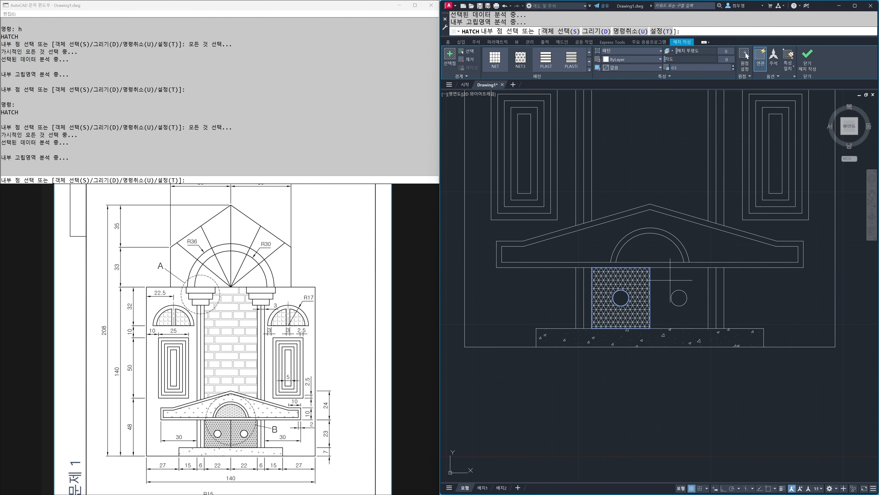
{"action": "left_click", "coordinate": [670, 280]}
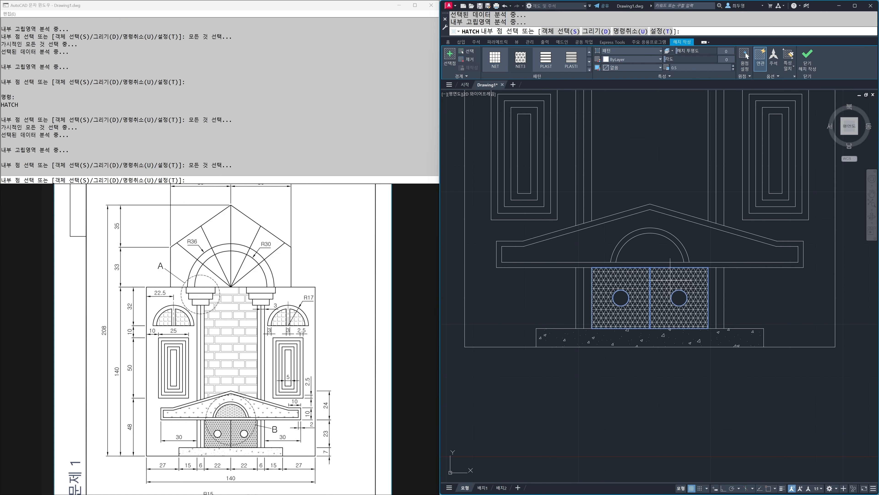
{"action": "left_click", "coordinate": [807, 59]}
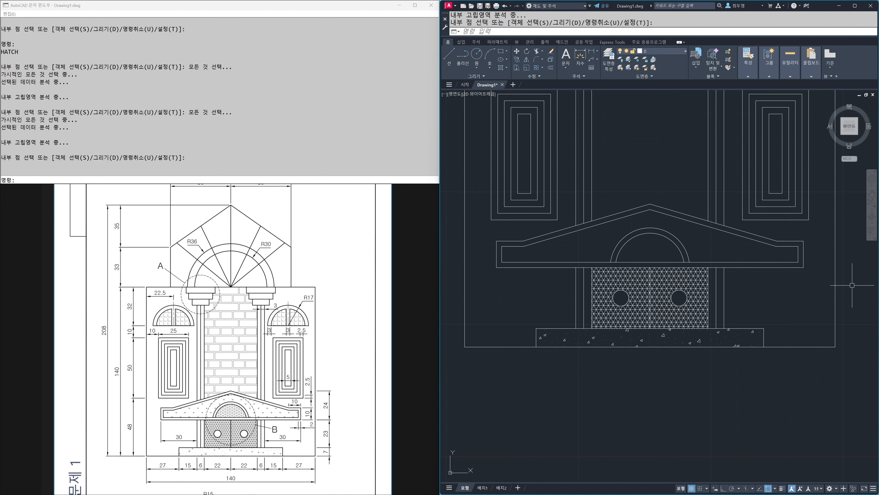
Hatch the canopy's inner area outside the arch with the GRASS pattern at scale 0.2.
{"action": "key", "text": "Return"}
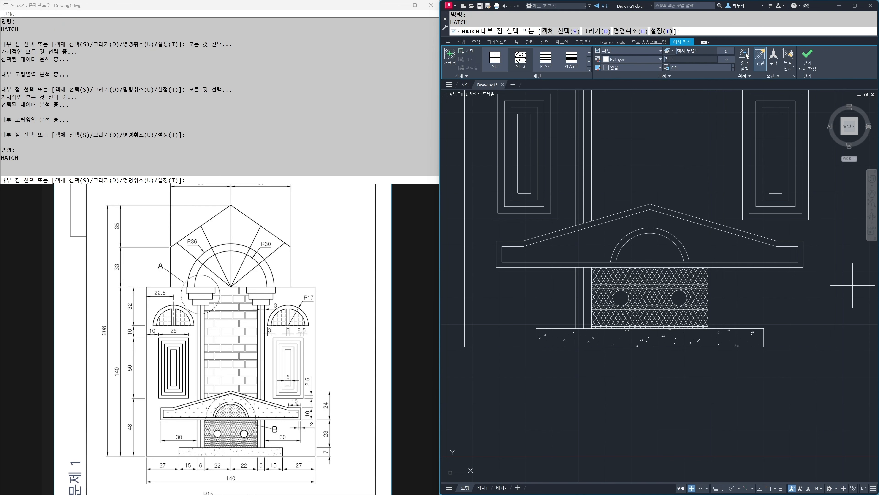
{"action": "left_click", "coordinate": [589, 70]}
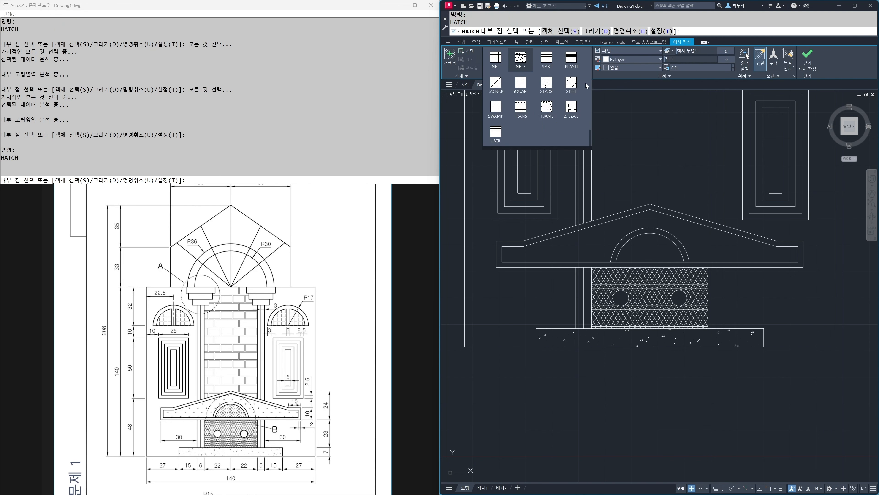
{"action": "mouse_move", "coordinate": [591, 139]}
{"action": "left_mouse_down"}
{"action": "mouse_move", "coordinate": [589, 84]}
{"action": "mouse_move", "coordinate": [590, 97]}
{"action": "left_mouse_up"}
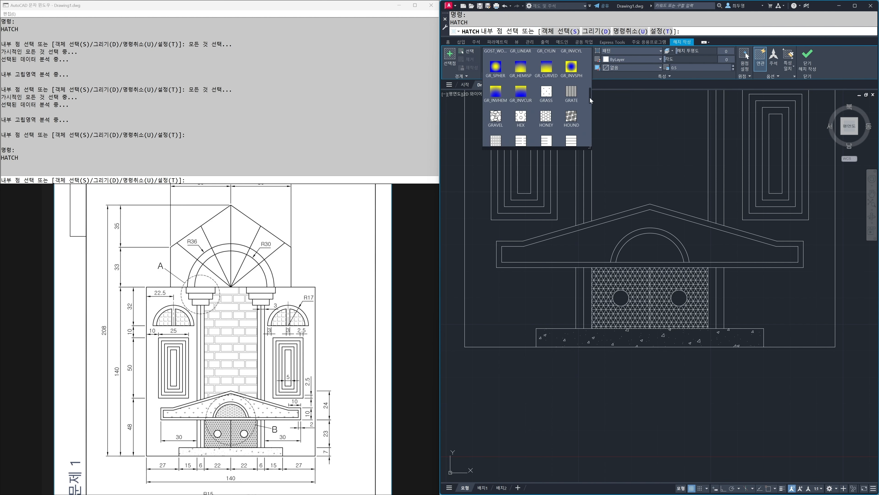
{"action": "left_click", "coordinate": [545, 93]}
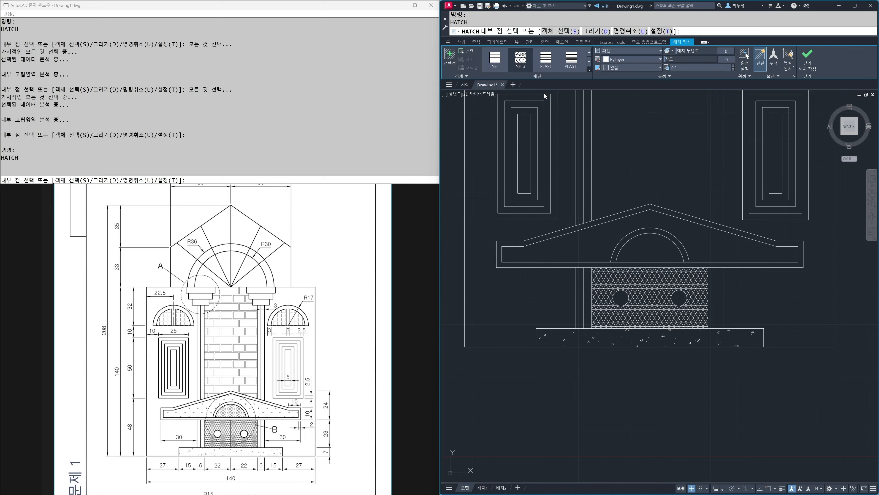
{"action": "left_click", "coordinate": [581, 253]}
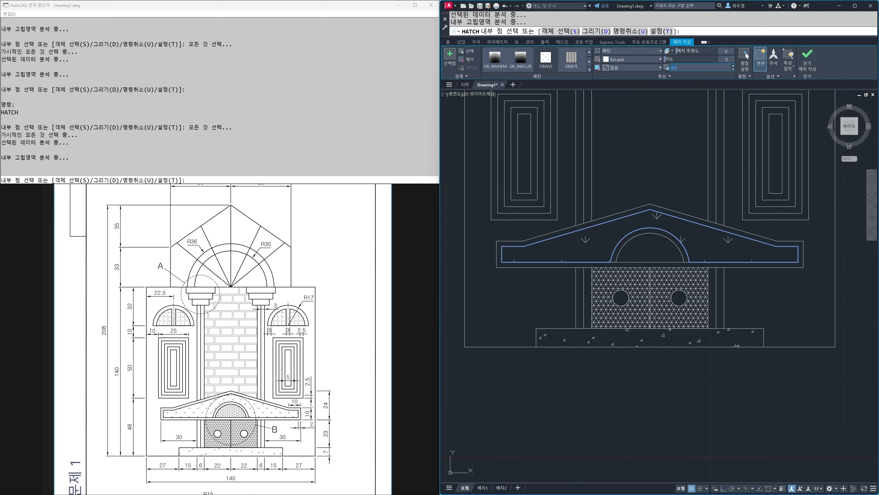
{"action": "key", "text": "Return"}
{"action": "left_click", "coordinate": [806, 63]}
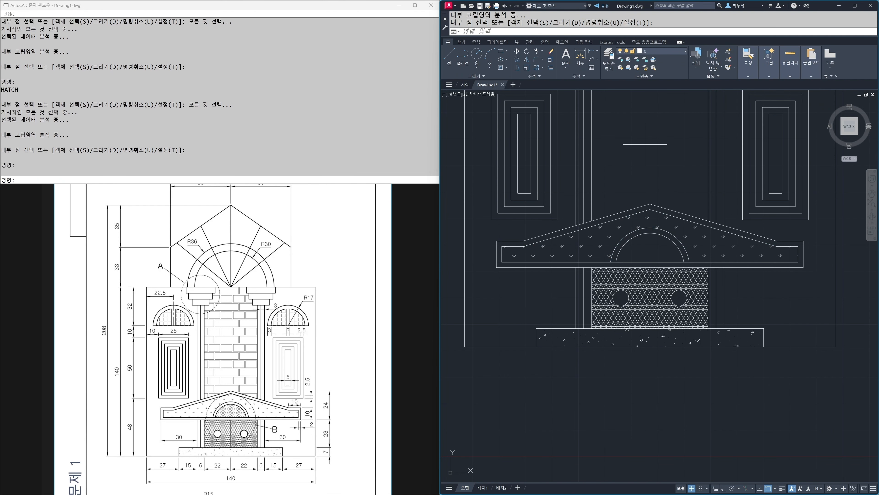
Hatch the area inside the canopy's inner arch with the HEX pattern at scale 0.2.
{"action": "key", "text": "Return"}
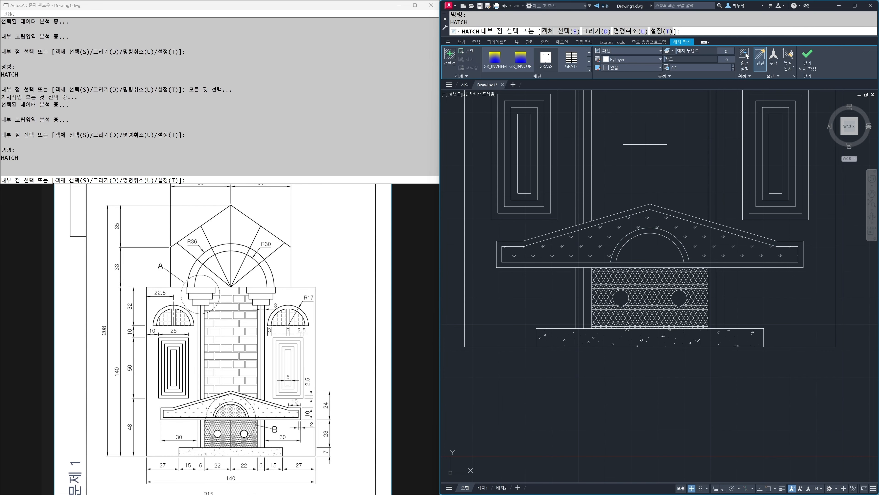
{"action": "left_click", "coordinate": [589, 71]}
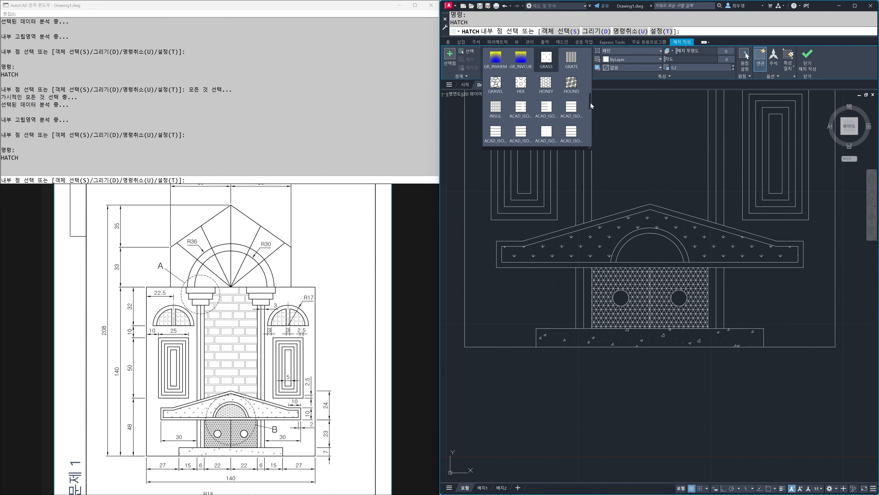
{"action": "mouse_move", "coordinate": [590, 102]}
{"action": "left_mouse_down"}
{"action": "mouse_move", "coordinate": [595, 139]}
{"action": "mouse_move", "coordinate": [595, 100]}
{"action": "left_mouse_up"}
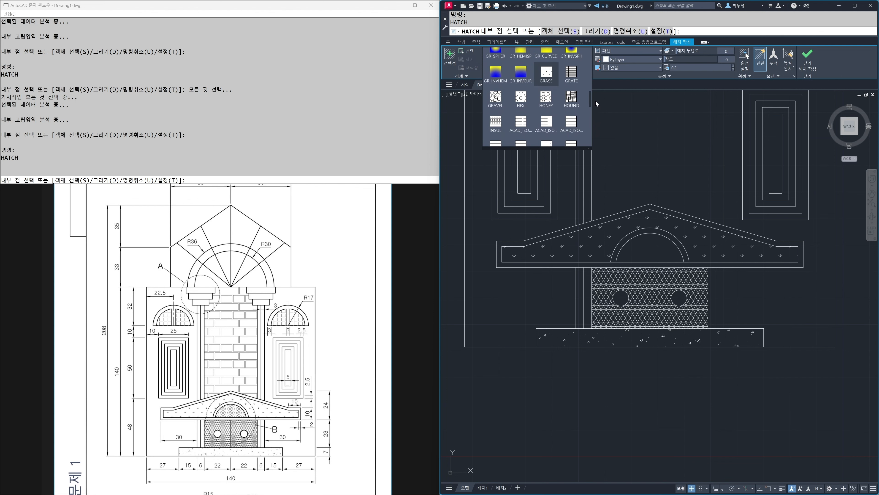
{"action": "left_click", "coordinate": [521, 98]}
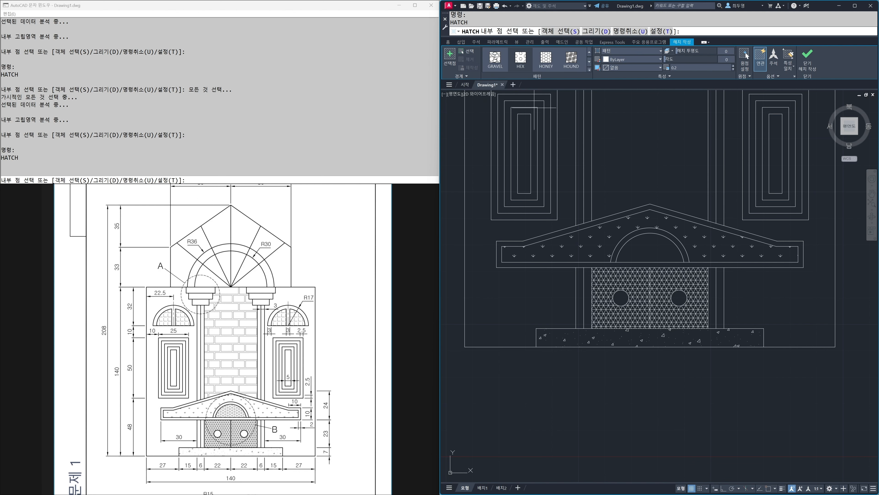
{"action": "left_click", "coordinate": [641, 247]}
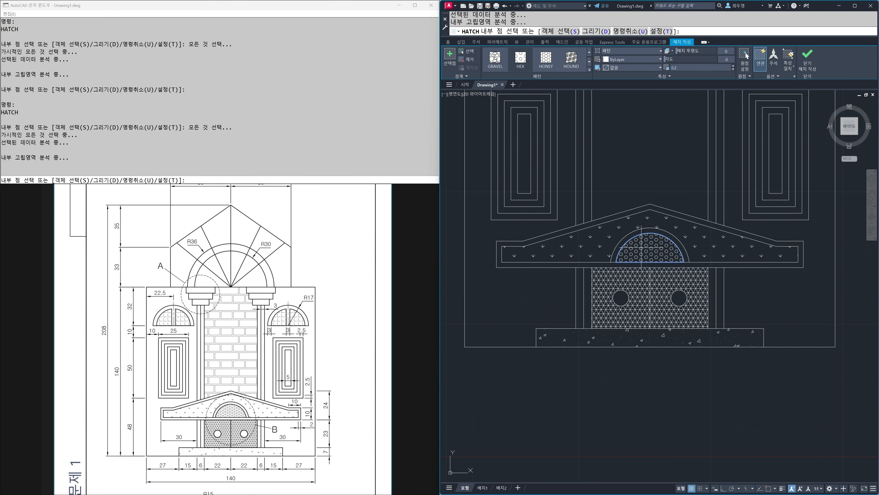
{"action": "left_click", "coordinate": [807, 66]}
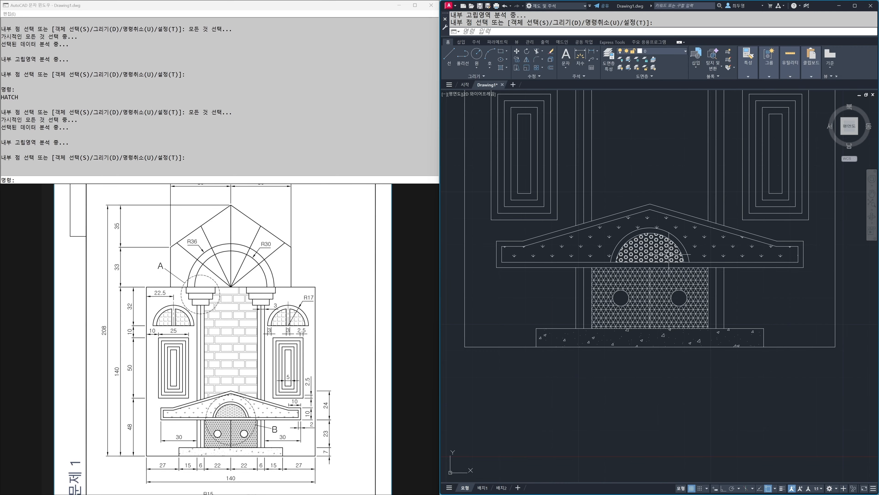
Hatch the central wall between the columns, above the canopy, with the AR-BRELM brick pattern at scale 0.1.
{"action": "scroll", "coordinate": [669, 254], "scroll_direction": "down", "scroll_amount": 2}
{"action": "middle_click_drag", "start_coordinate": [668, 229], "coordinate": [665, 364]}
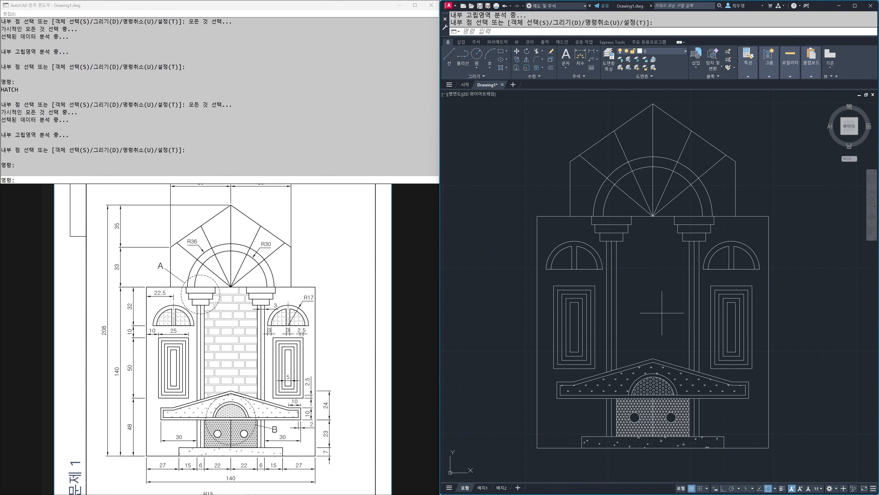
{"action": "key", "text": "Return"}
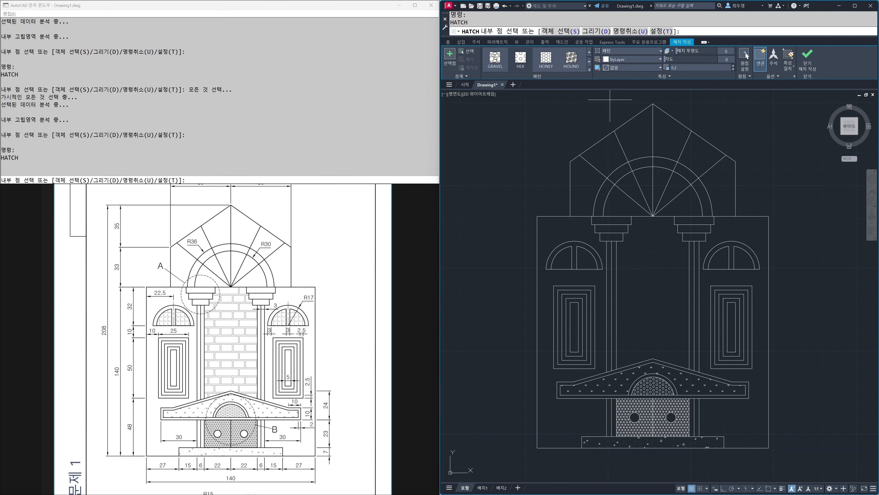
{"action": "left_click", "coordinate": [590, 70]}
{"action": "left_click_drag", "start_coordinate": [590, 107], "coordinate": [588, 56]}
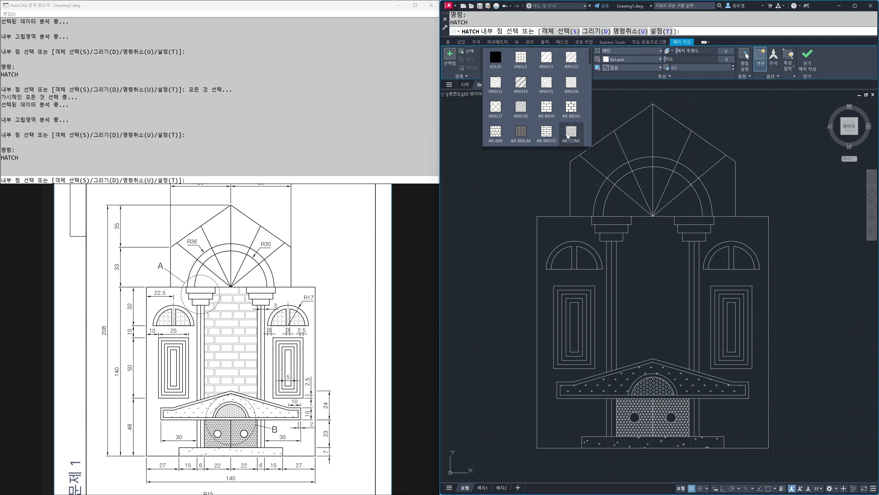
{"action": "left_click", "coordinate": [520, 132]}
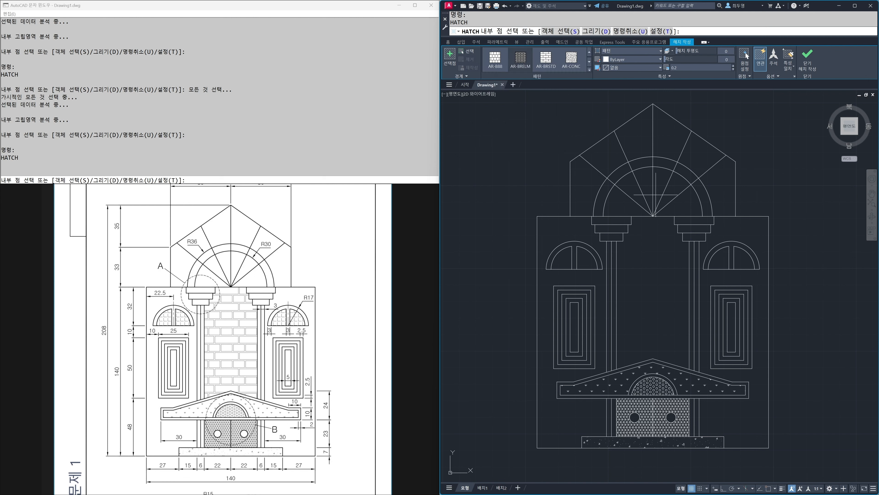
{"action": "left_click", "coordinate": [660, 276]}
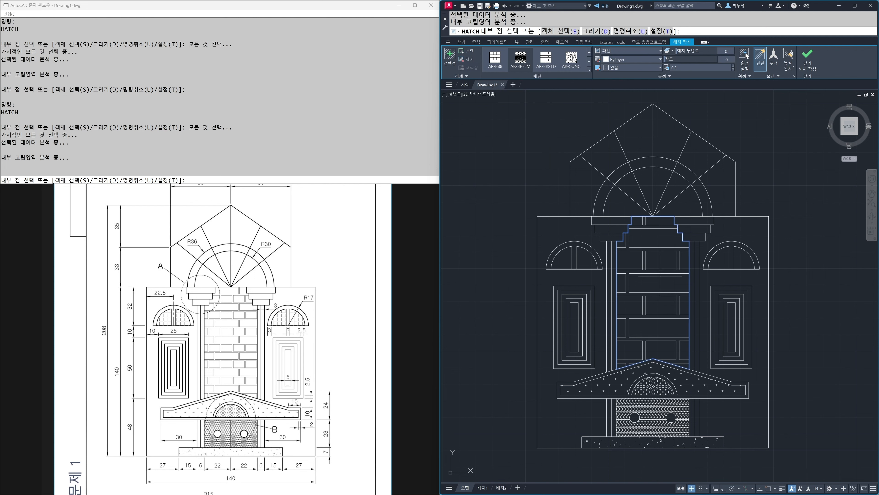
{"action": "left_click", "coordinate": [697, 67]}
{"action": "type", "text": ".1"}
{"action": "key", "text": "Return"}
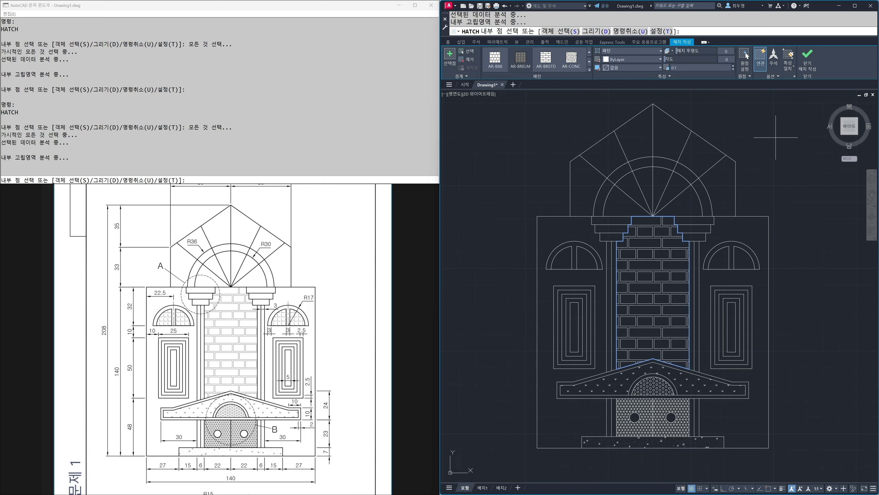
Set the central wall's brick hatch origin at the canopy's apex, after trying the wall's upper-left corner, and finish the hatch.
{"action": "left_click", "coordinate": [743, 71]}
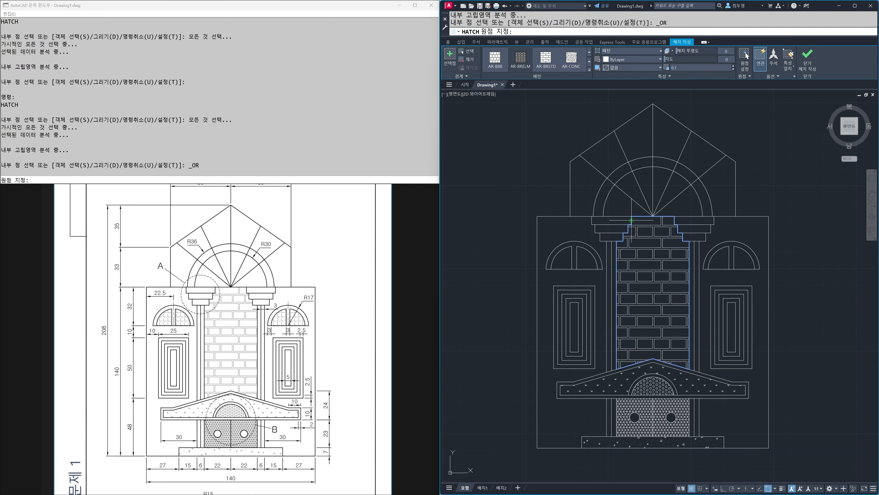
{"action": "left_click", "coordinate": [632, 220]}
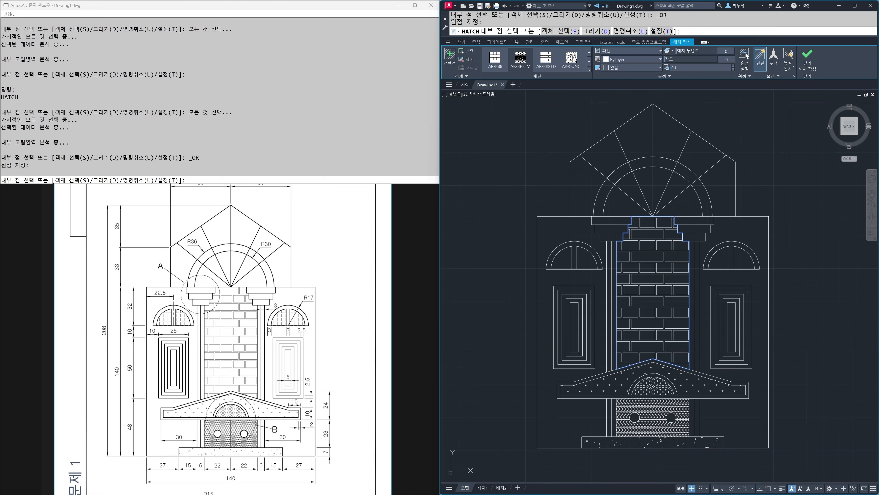
{"action": "left_click", "coordinate": [744, 58]}
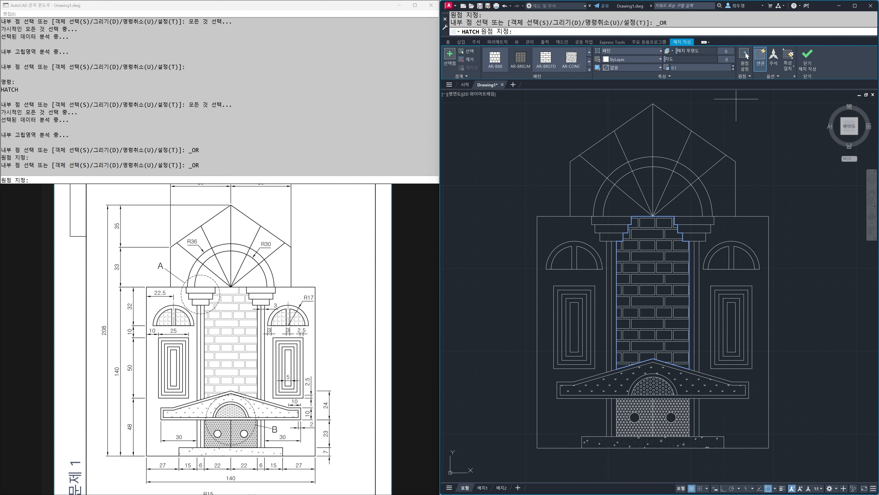
{"action": "left_click", "coordinate": [653, 359]}
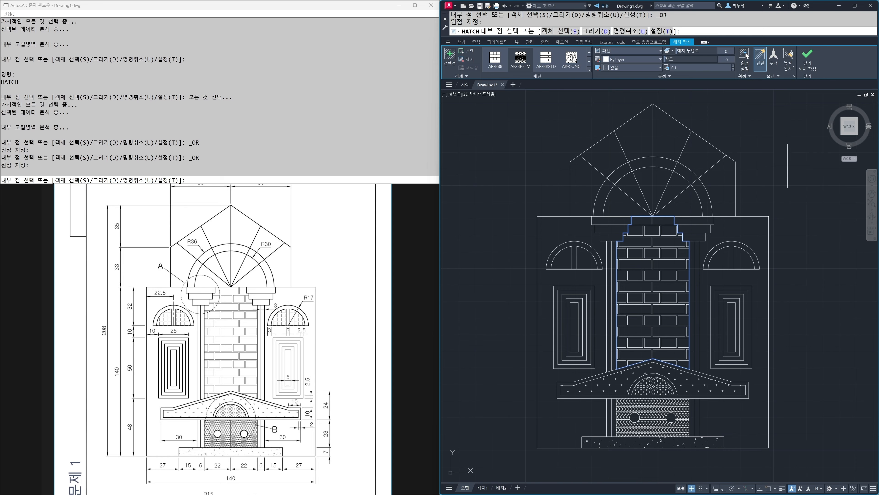
{"action": "key", "text": "Return"}
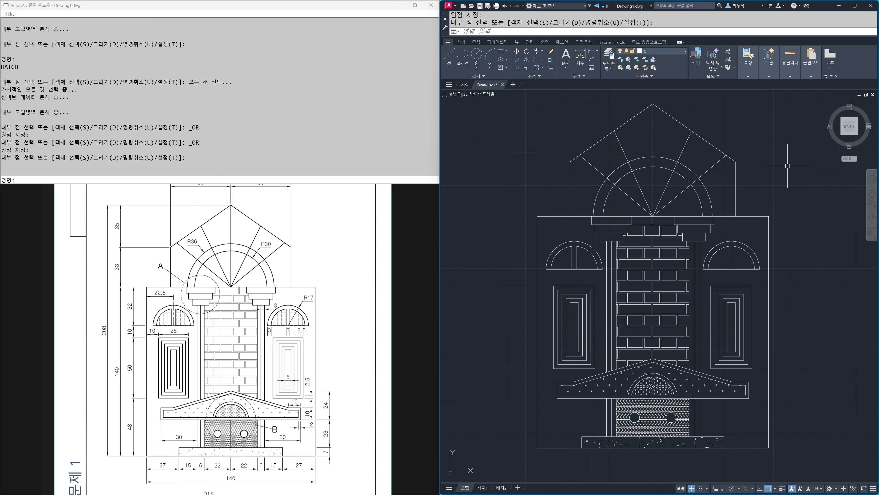
Hatch the inner panes of both arched windows with the ANGLE pattern at scale 0.5.
{"action": "key", "text": "Return"}
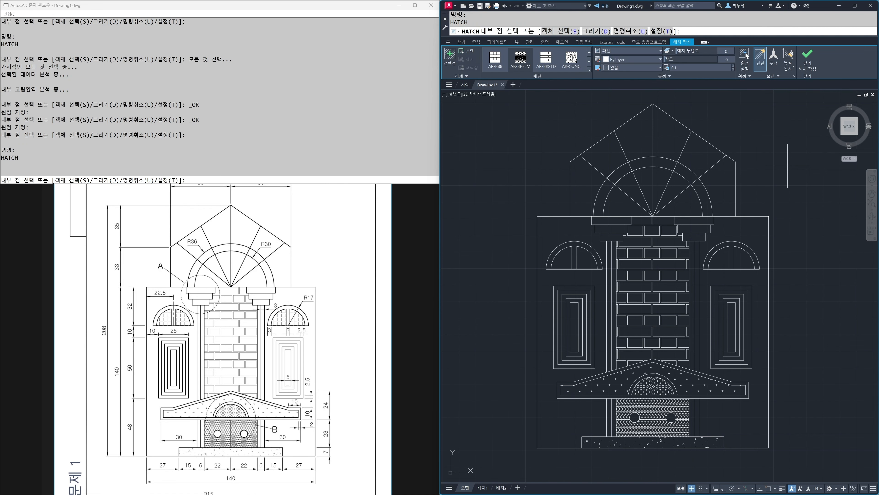
{"action": "left_click", "coordinate": [590, 70]}
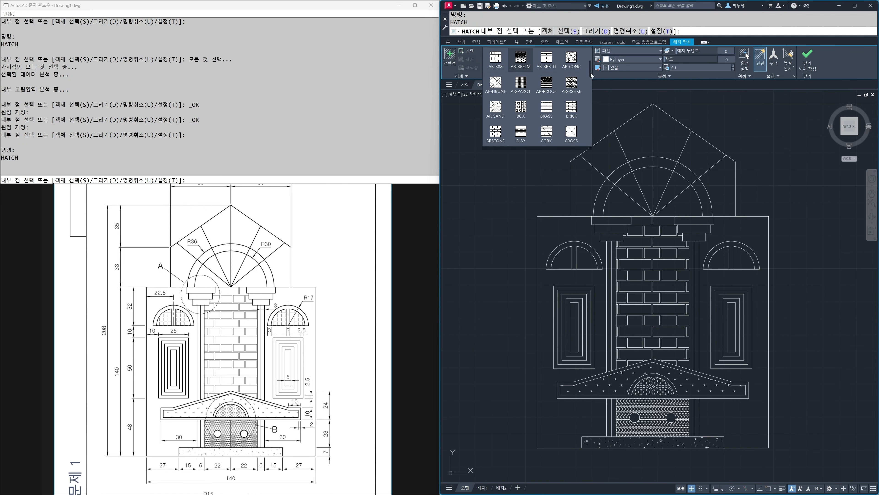
{"action": "scroll", "coordinate": [591, 74], "scroll_direction": "up", "scroll_amount": 2}
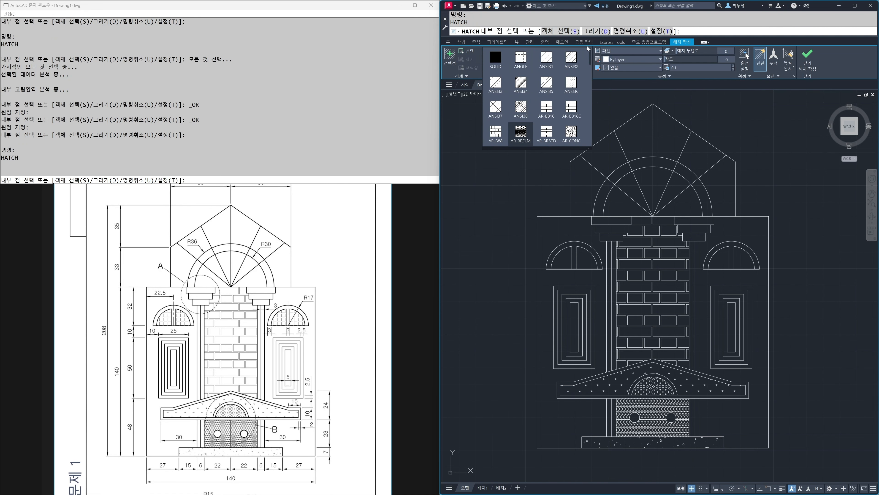
{"action": "left_click", "coordinate": [521, 57]}
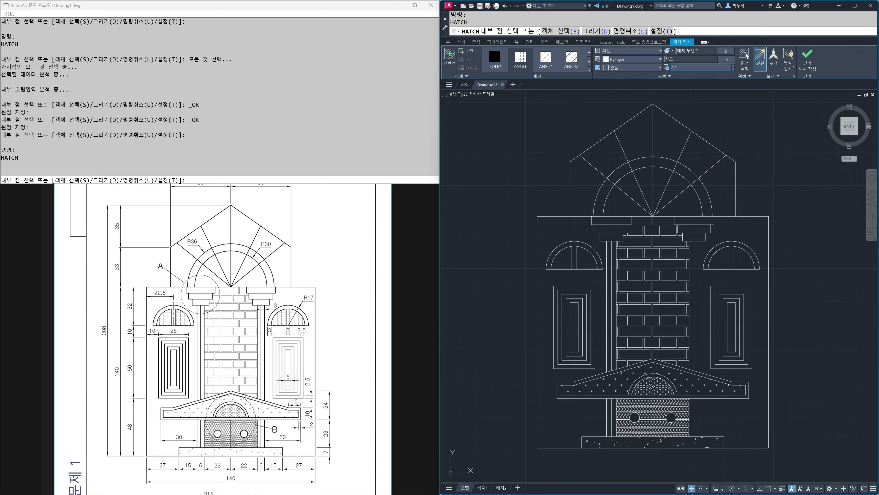
{"action": "left_click", "coordinate": [565, 258]}
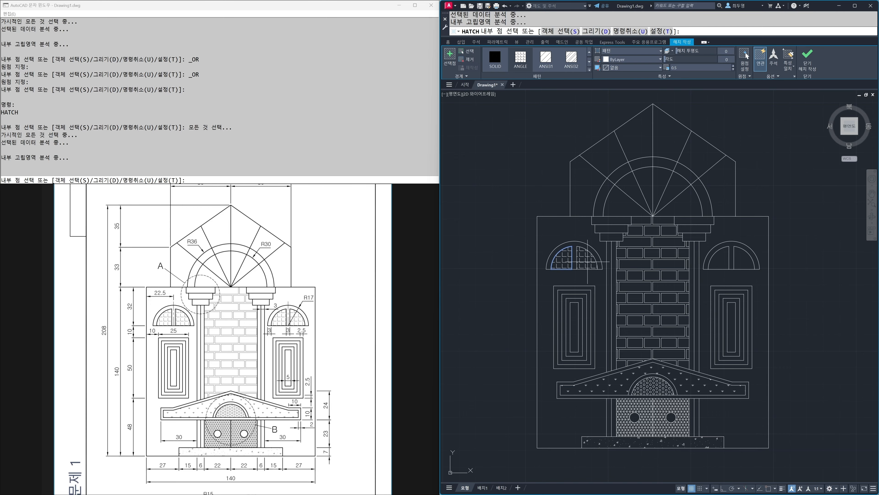
{"action": "left_click", "coordinate": [717, 264]}
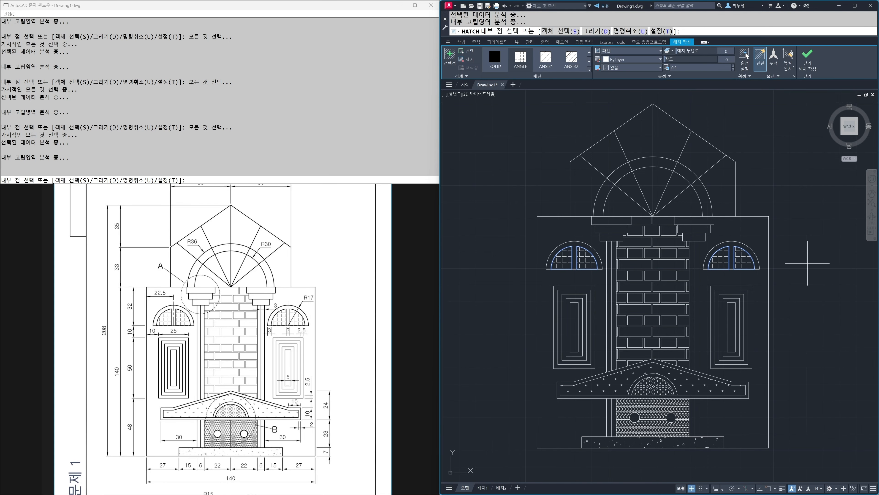
{"action": "key", "text": "Return"}
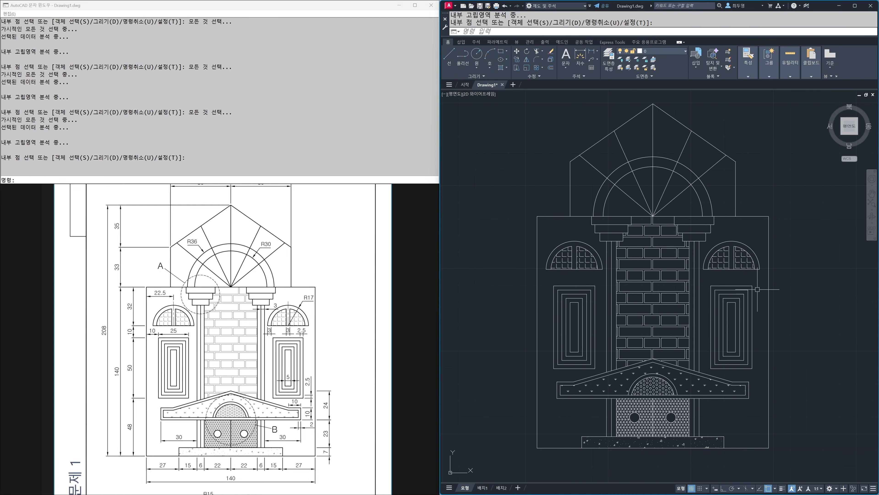
{"action": "scroll", "coordinate": [687, 306], "scroll_direction": "down", "scroll_amount": 2}
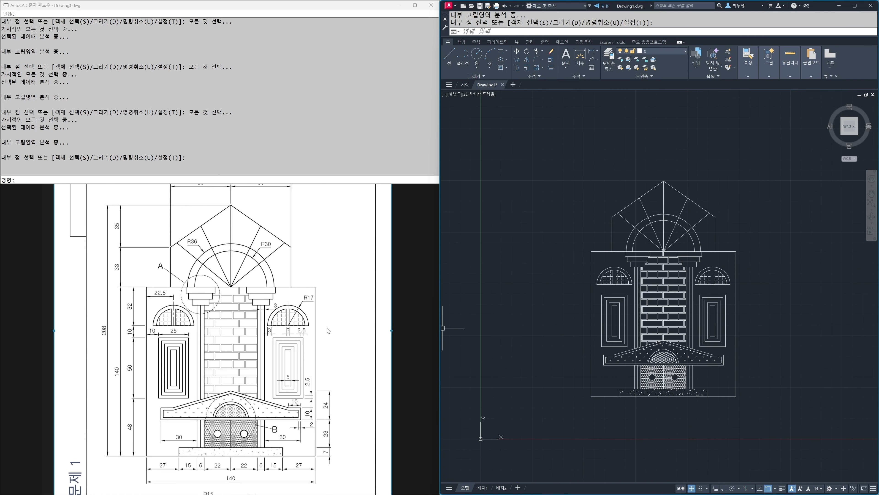
{"action": "scroll", "coordinate": [319, 329], "scroll_direction": "down", "scroll_amount": 2}
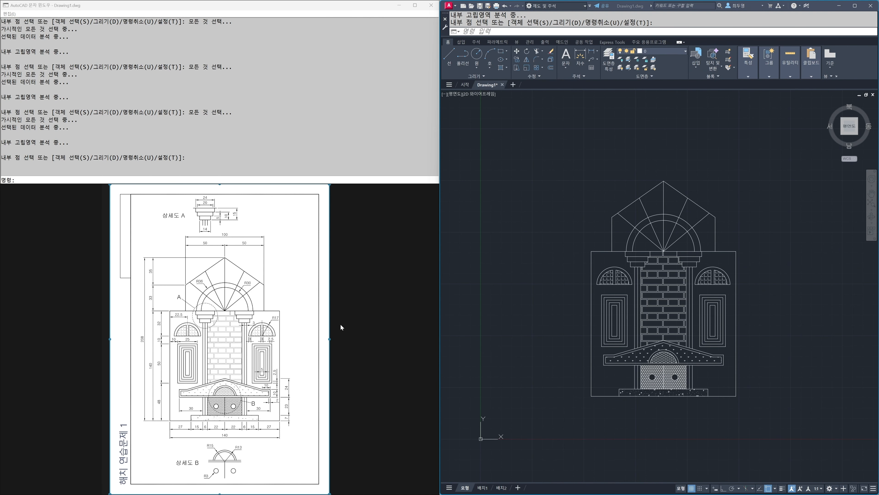
{"action": "scroll", "coordinate": [250, 342], "scroll_direction": "up", "scroll_amount": 2}
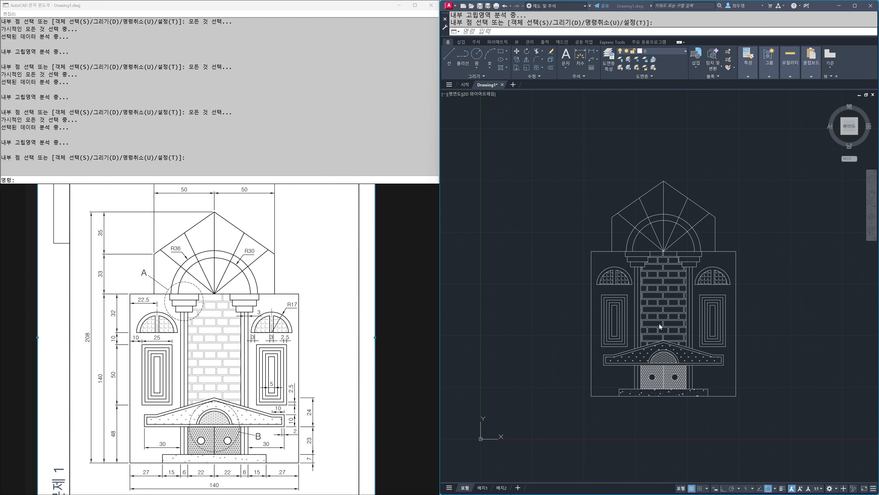
{"action": "scroll", "coordinate": [660, 326], "scroll_direction": "up", "scroll_amount": 2}
{"action": "mouse_move", "coordinate": [666, 318]}
{"action": "middle_mouse_down"}
{"action": "mouse_move", "coordinate": [665, 350]}
{"action": "mouse_move", "coordinate": [666, 343]}
{"action": "middle_mouse_up"}
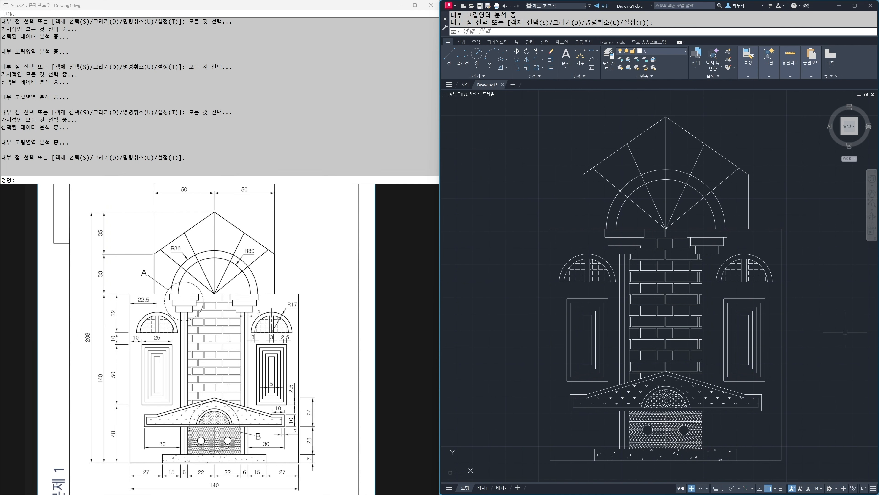